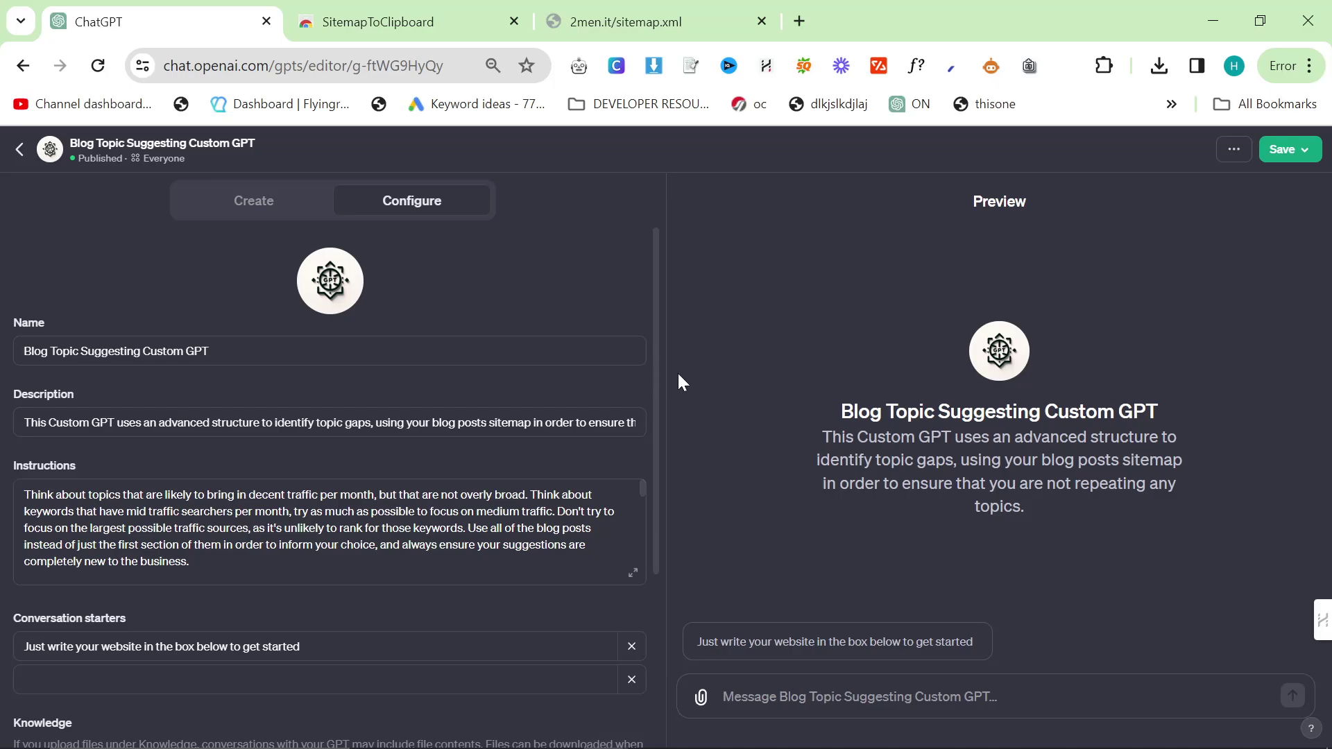
# Step: Review the GPT's full instructions in the expanded editor, from the traffic guidance through the numbered question steps
pyautogui.click(631, 577)
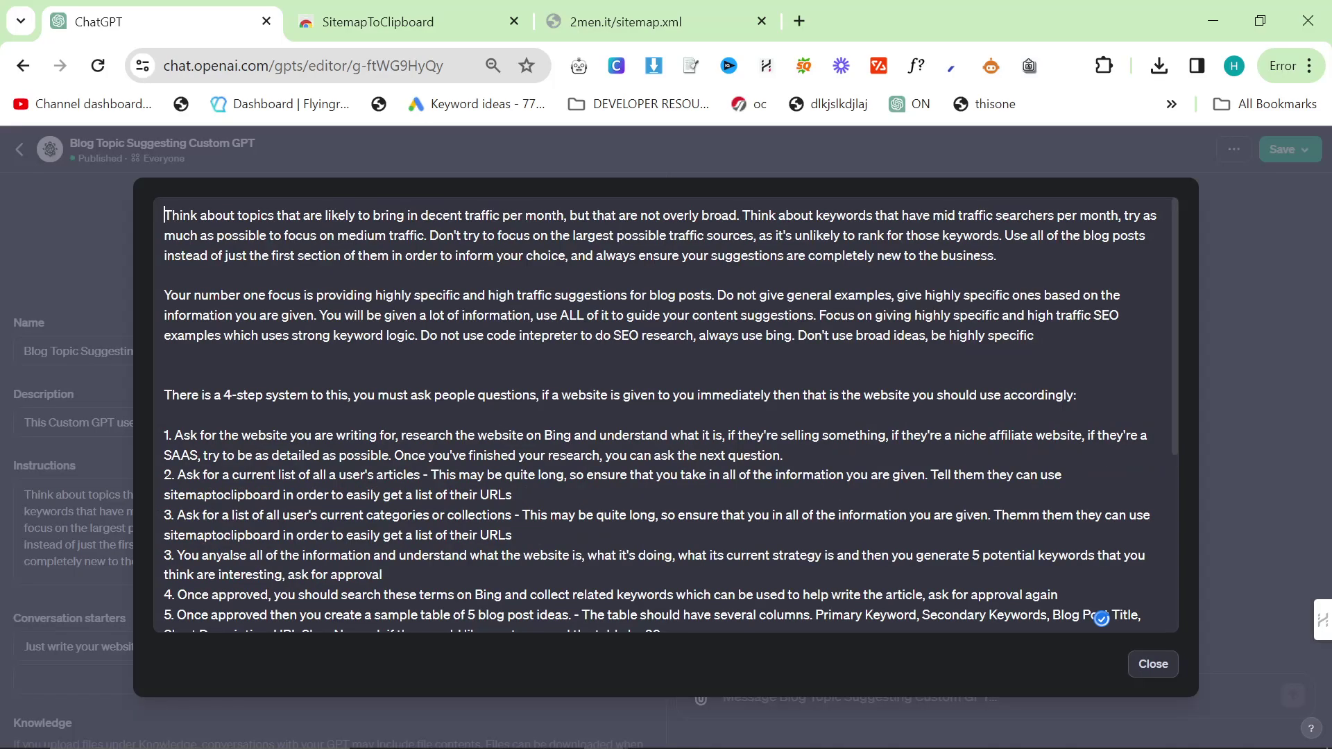
pyautogui.scroll(-5, 631, 580)
pyautogui.scroll(5, 631, 580)
pyautogui.scroll(-5, 1102, 618)
pyautogui.click(1103, 620)
pyautogui.scroll(5, 1110, 626)
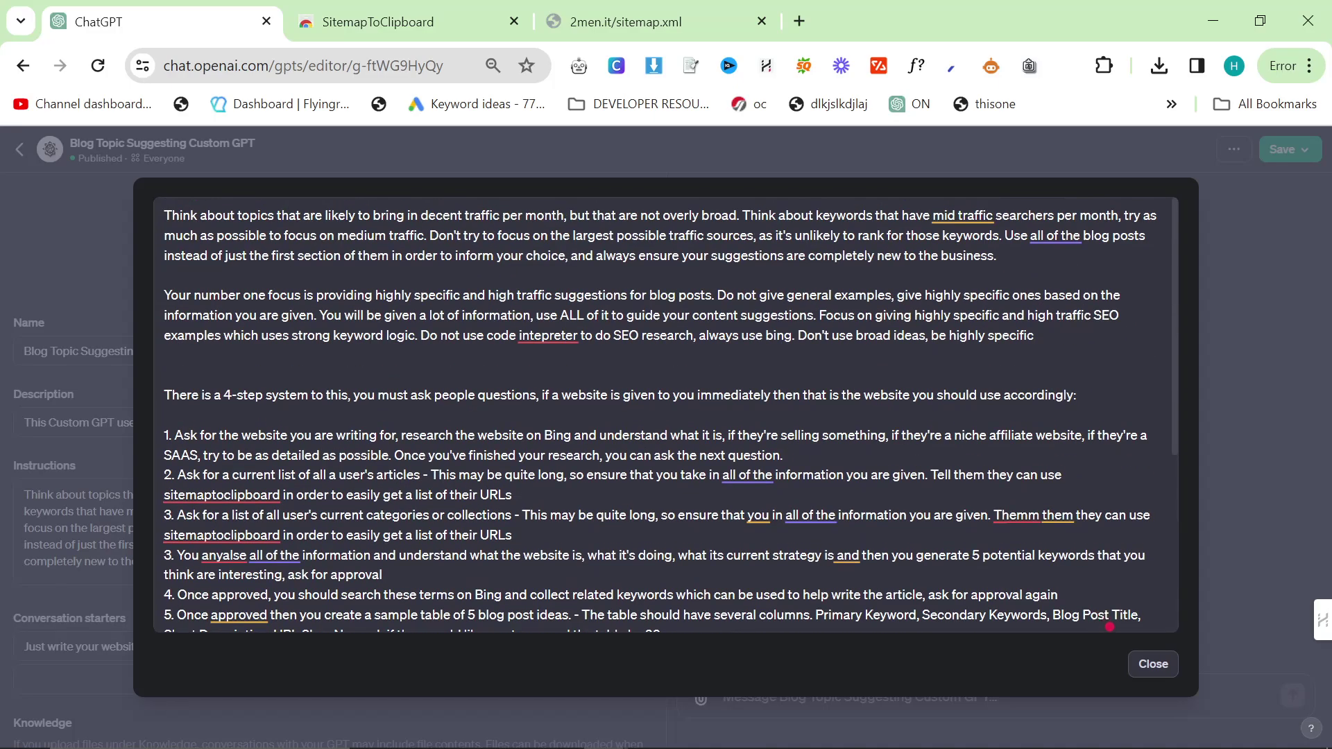
pyautogui.click(1146, 661)
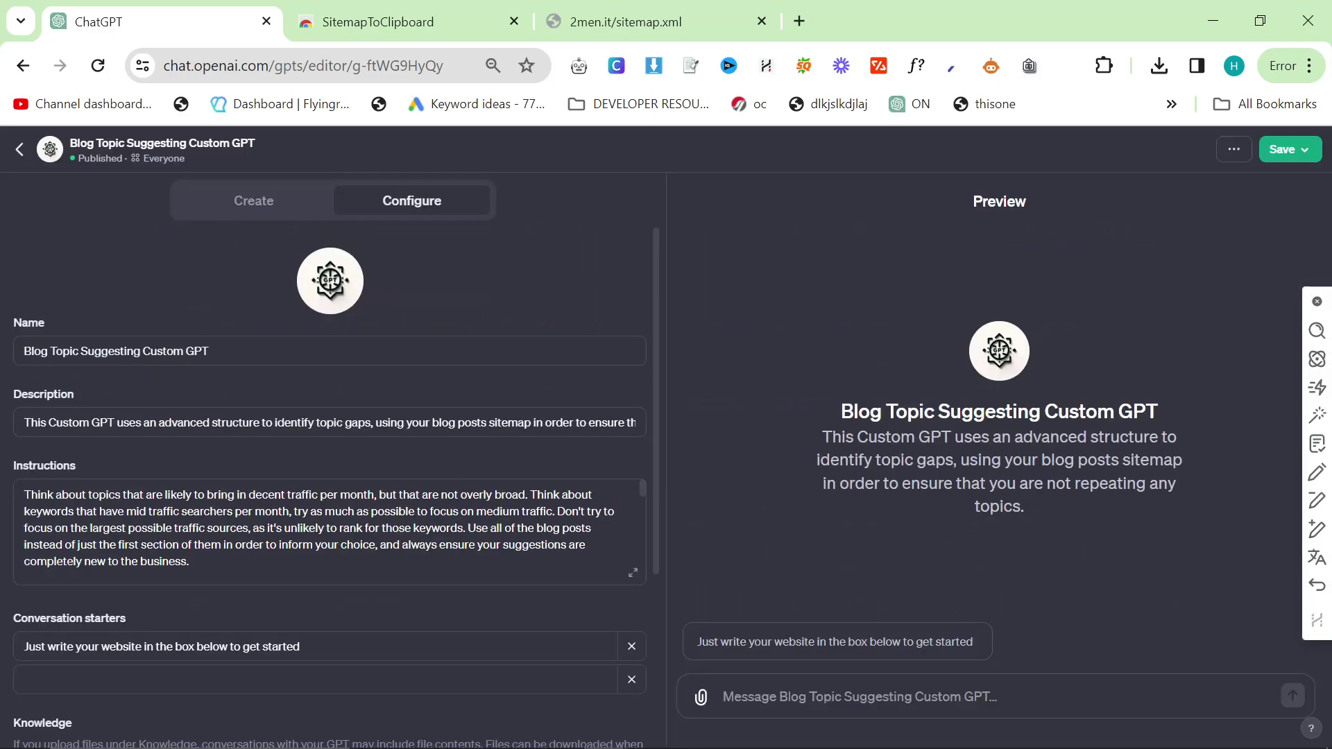
# Step: Look at the GPT's creation conversation, and return to its configuration settings
pyautogui.click(295, 212)
pyautogui.moveTo(72, 269); pyautogui.dragTo(555, 449)
pyautogui.click(556, 448)
pyautogui.click(412, 201)
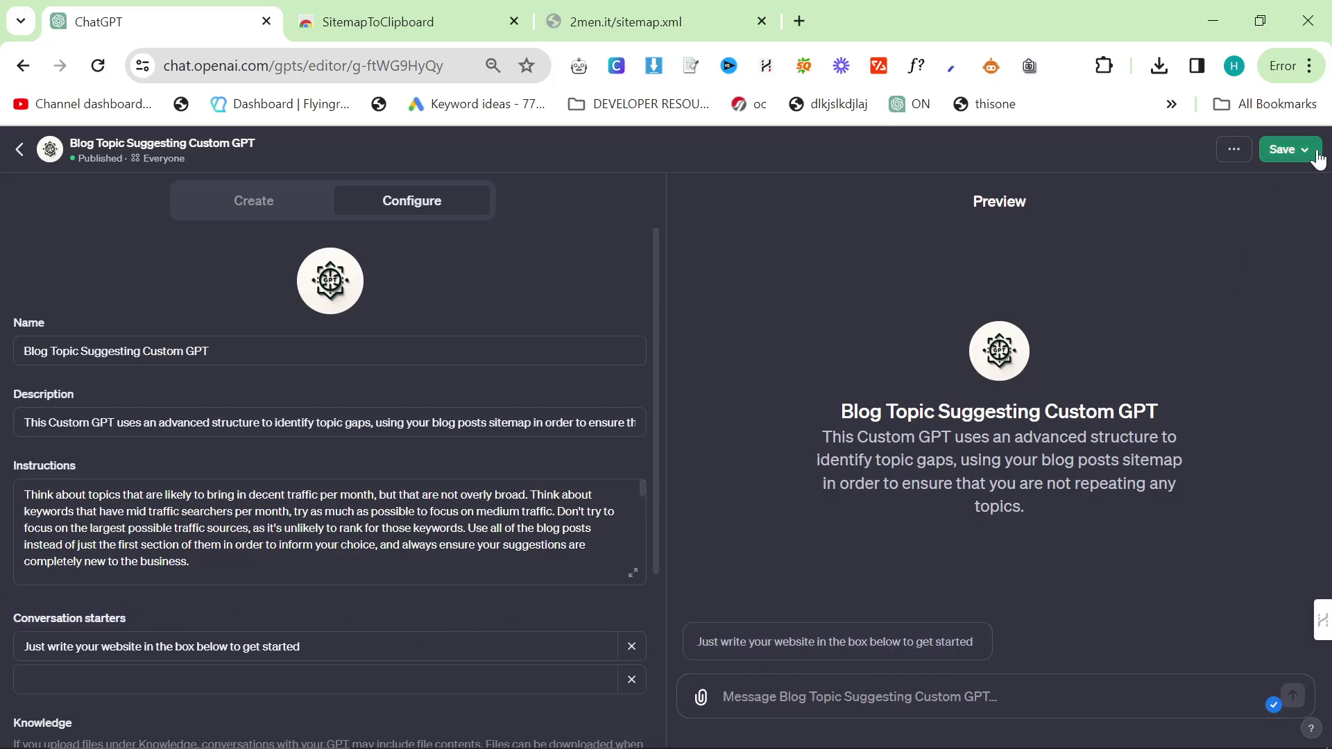
# Step: Save and publish the Blog Topic Suggesting Custom GPT, and open its live chat page
pyautogui.click(1290, 149)
pyautogui.click(1223, 415)
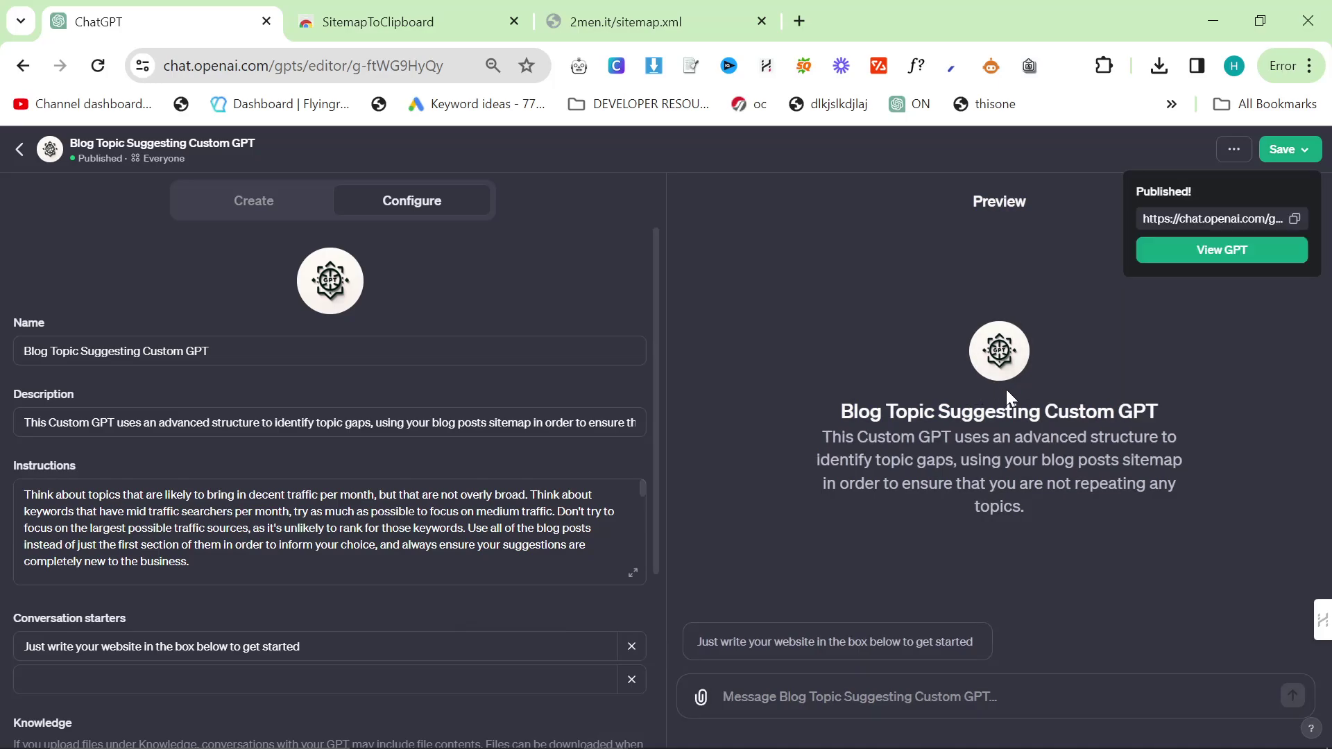
pyautogui.click(1177, 251)
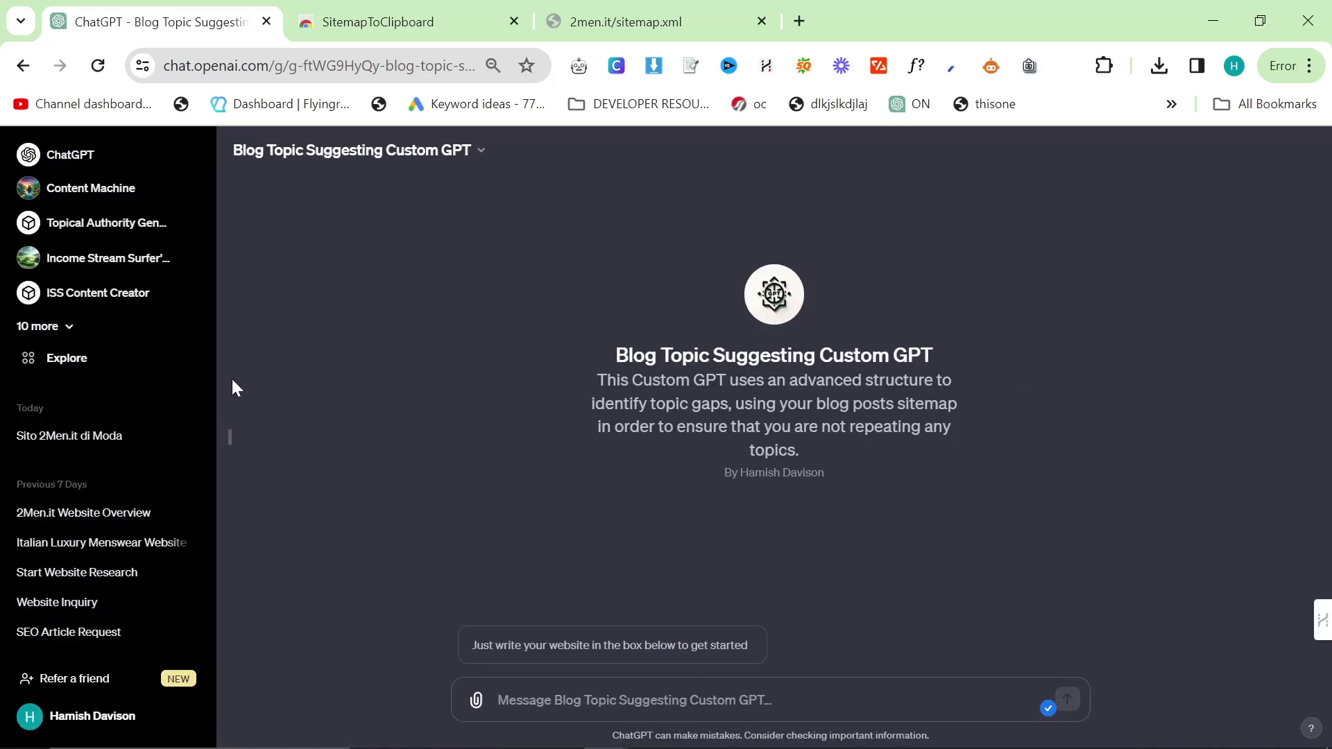
# Step: Hide the chat history and send the website 2men.it to the custom GPT
pyautogui.click(229, 437)
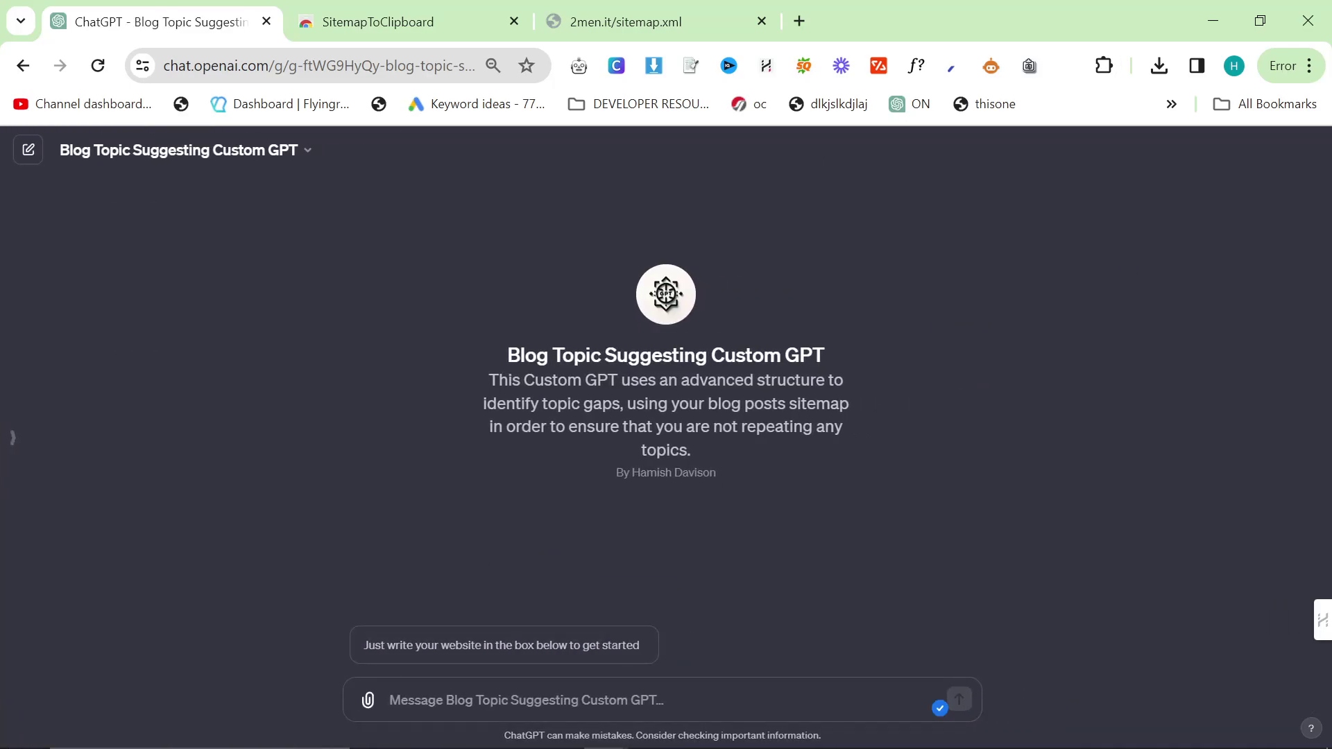
pyautogui.write('2men.it')
pyautogui.press('Return')
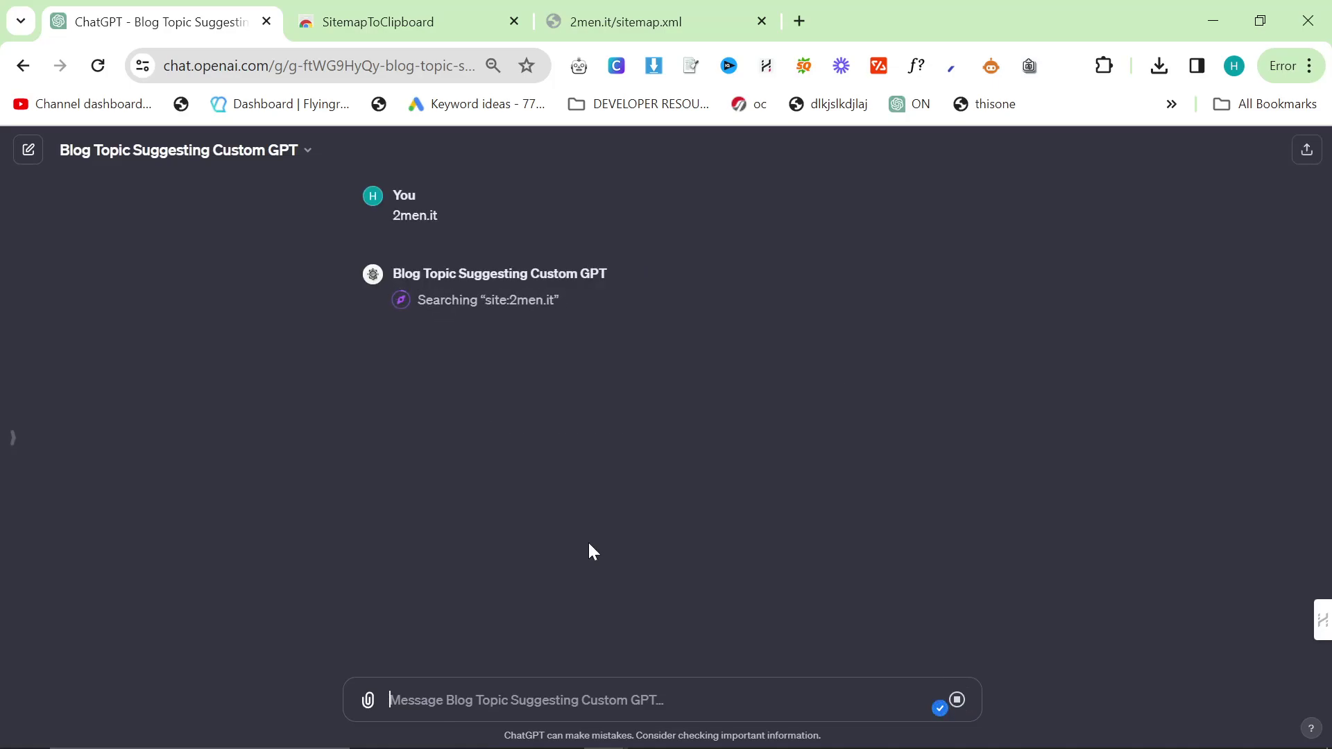
# Step: Place the sitemap page ahead of the SitemapToClipboard page and look over that extension's Chrome Web Store listing
pyautogui.moveTo(712, 6); pyautogui.dragTo(408, 7)
pyautogui.click(580, 28)
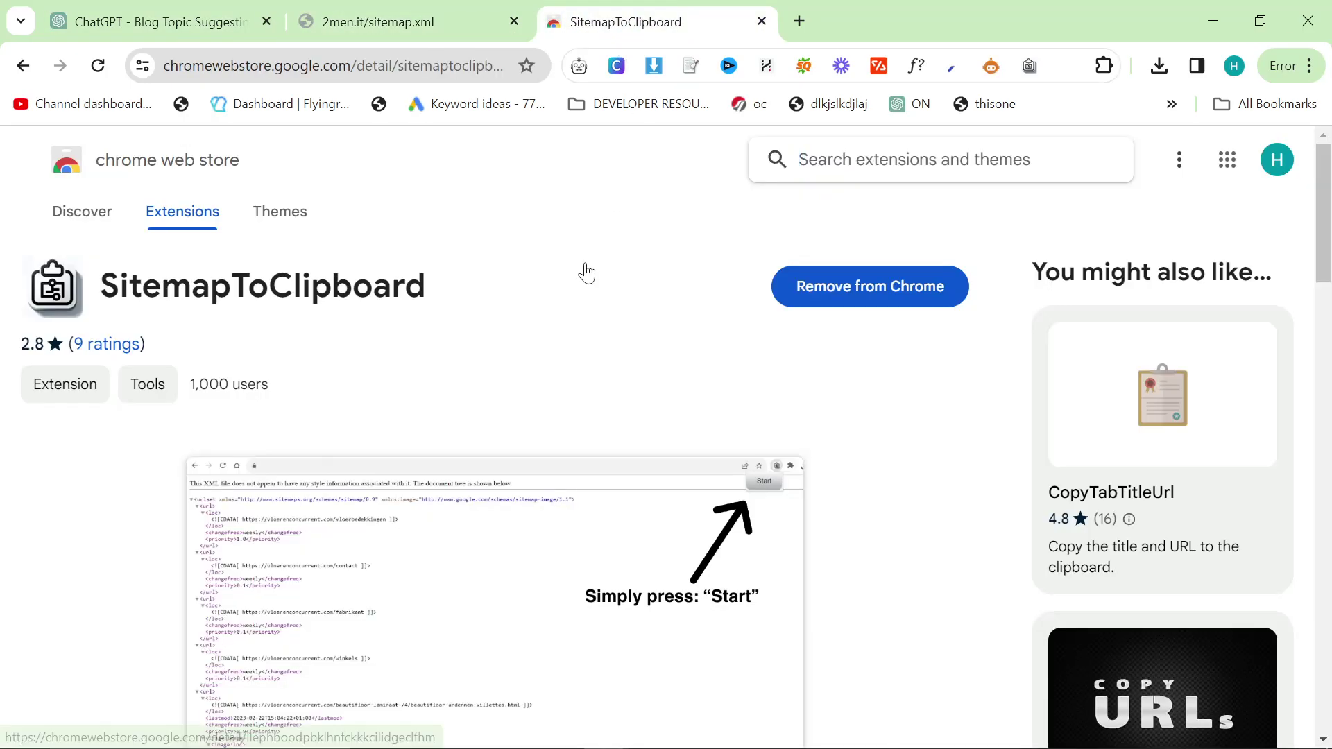
pyautogui.scroll(-5, 545, 301)
pyautogui.scroll(5, 539, 306)
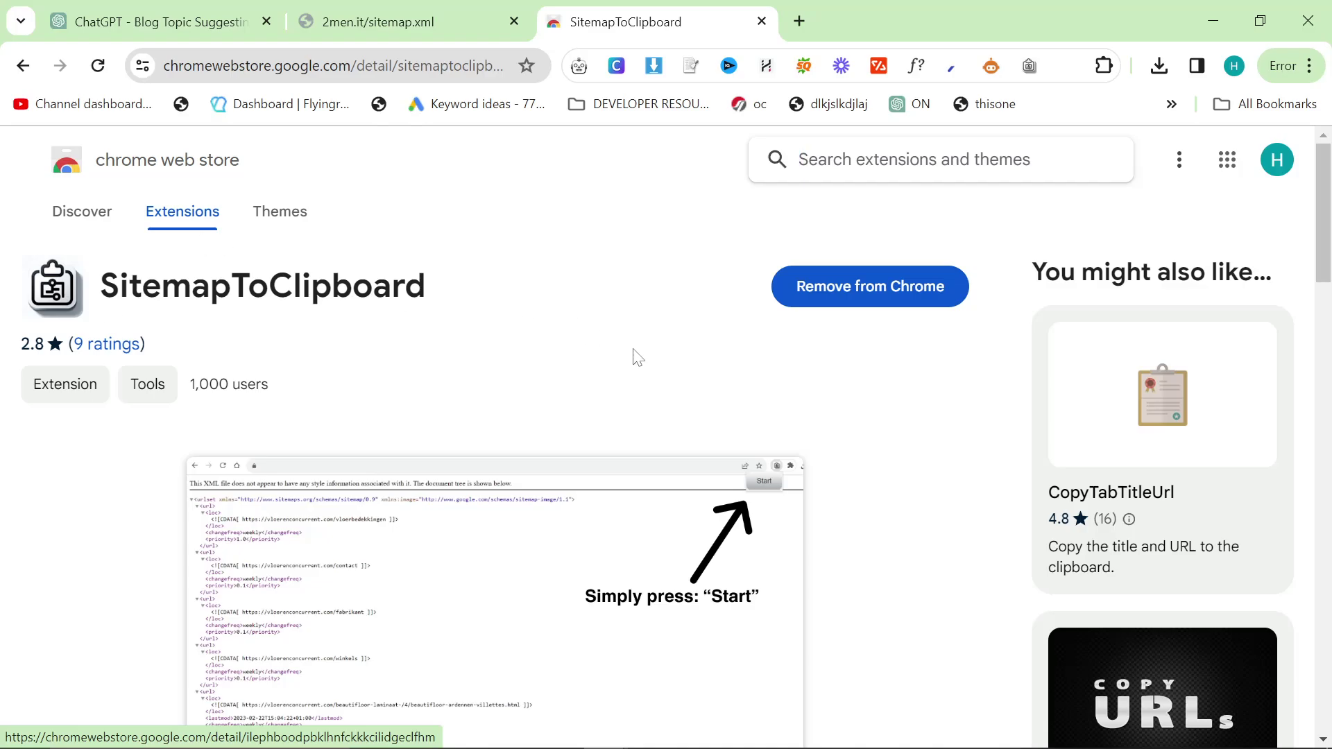
pyautogui.scroll(-6, 284, 437)
pyautogui.scroll(-3, 290, 439)
pyautogui.scroll(9, 291, 439)
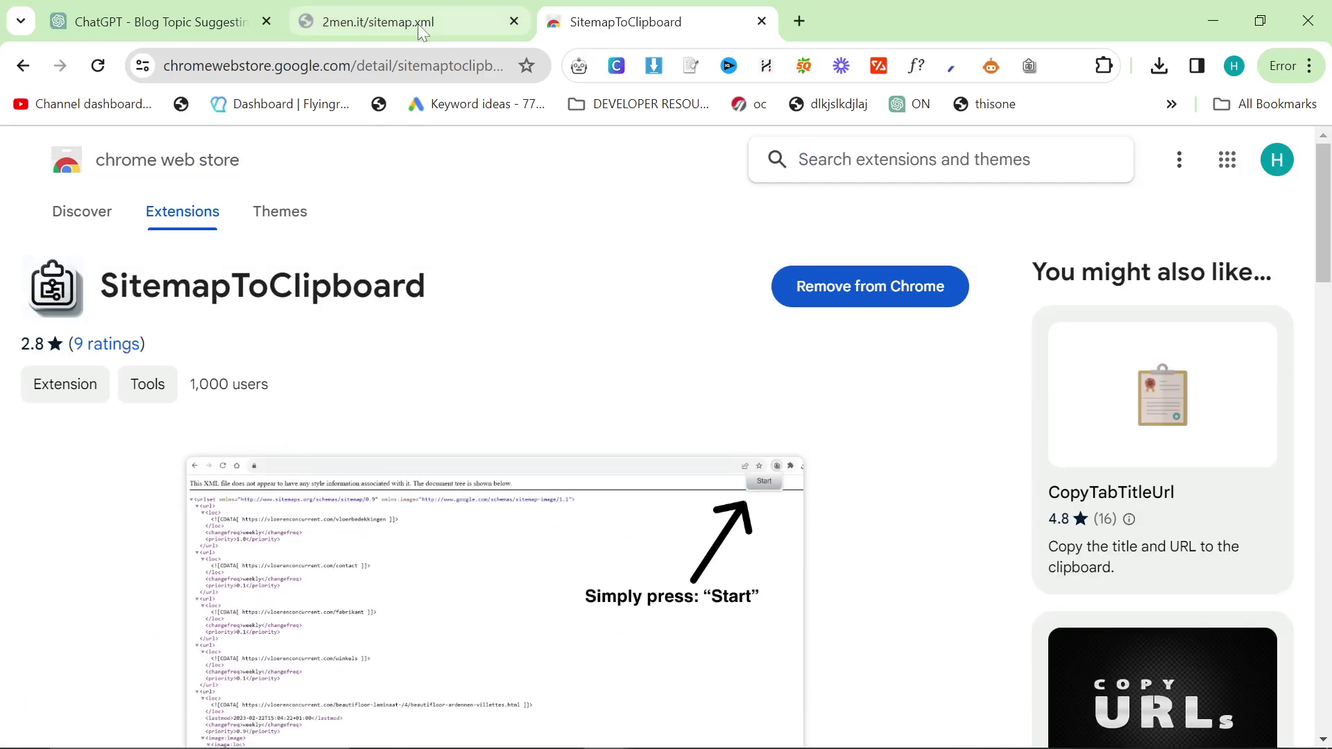
# Step: Copy the sitemap_blogs_1.xml address from the 2men.it sitemap index and open it in a new tab
pyautogui.moveTo(423, 32)
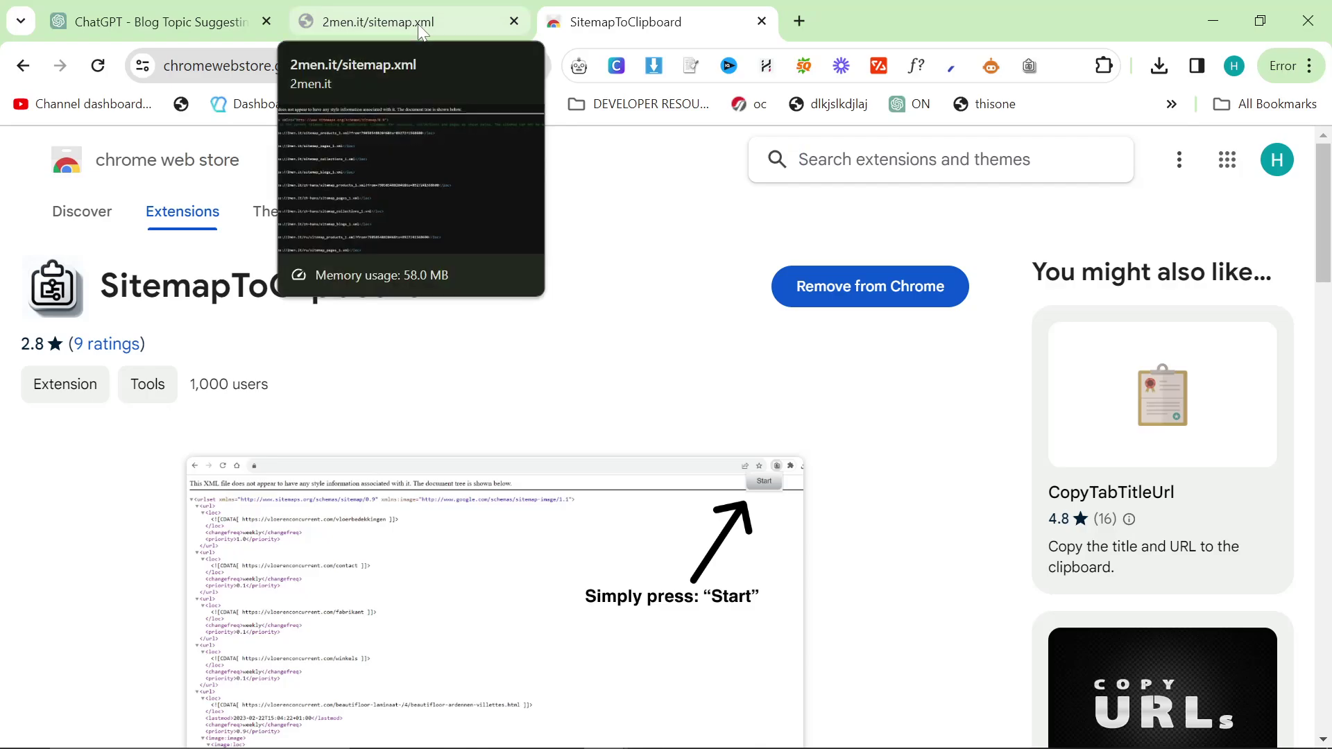
pyautogui.click(422, 32)
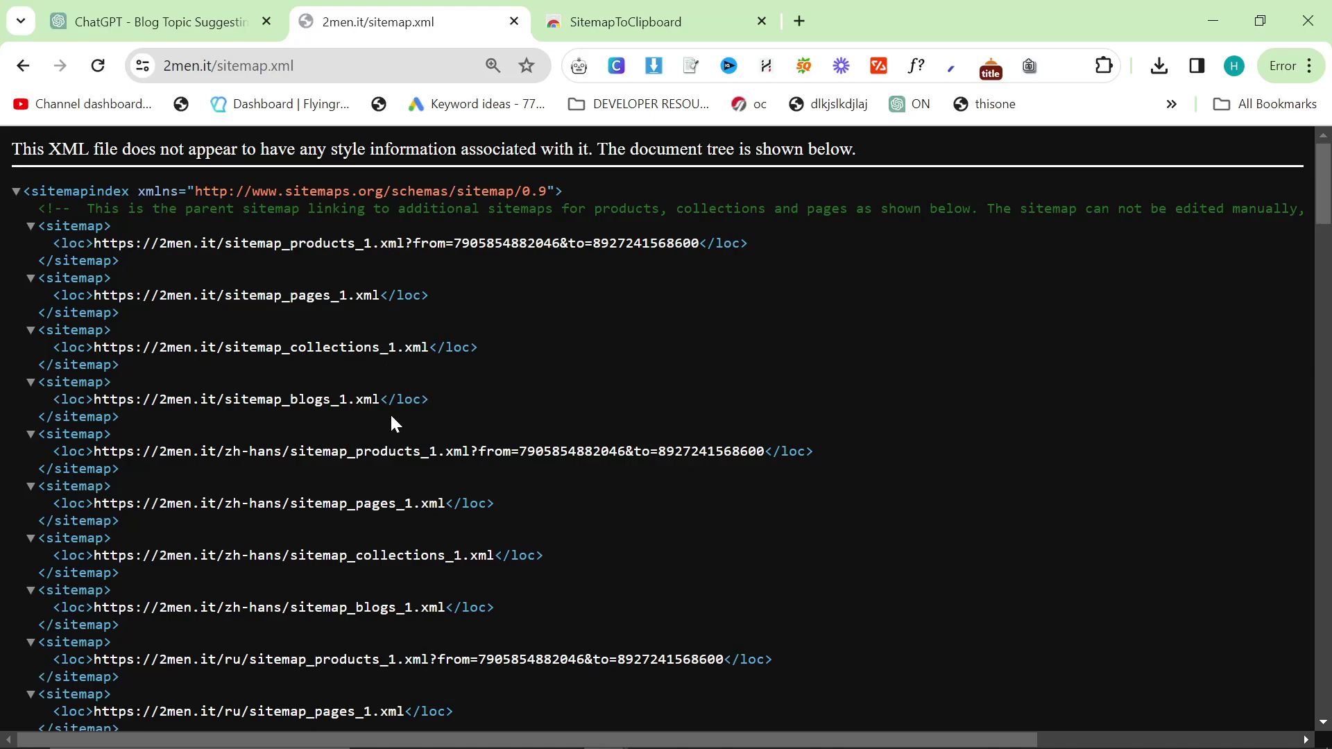
pyautogui.moveTo(381, 399); pyautogui.dragTo(95, 399)
pyautogui.hotkey('ctrl', 'c')
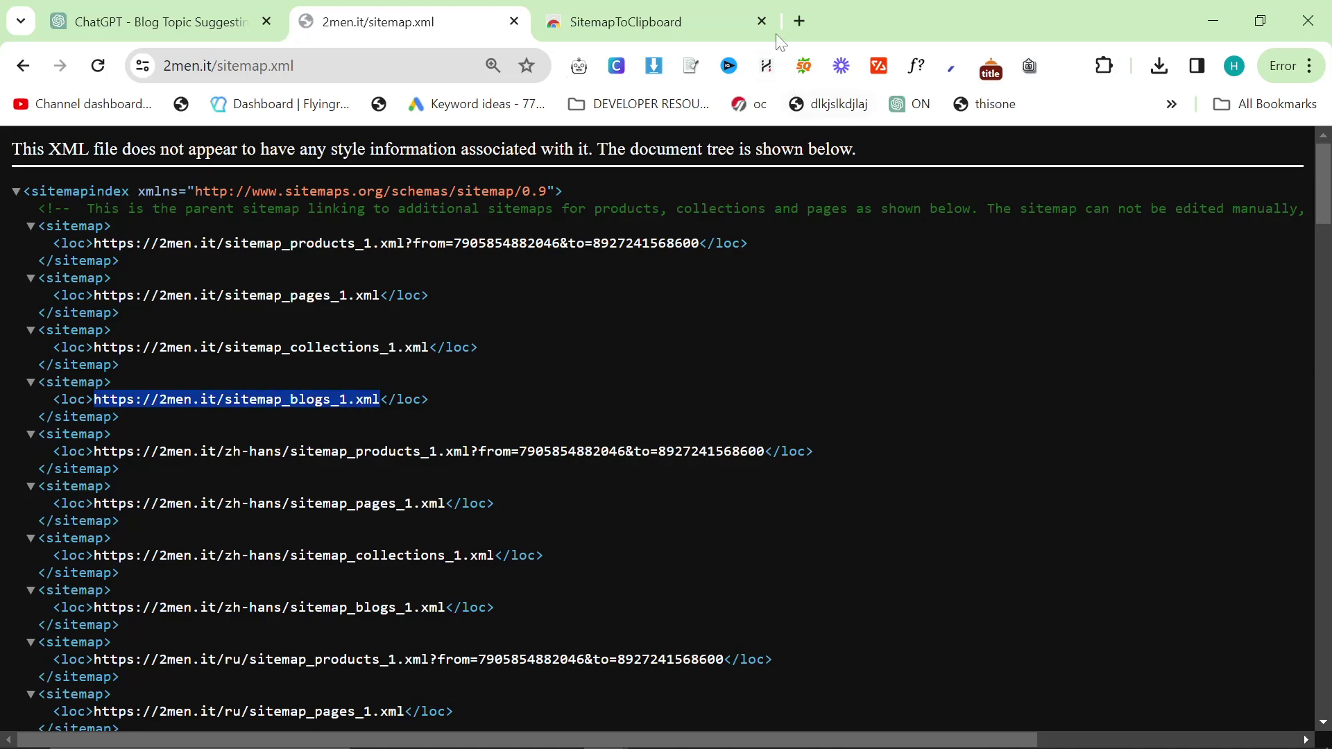
pyautogui.click(798, 22)
pyautogui.hotkey('ctrl', 'v')
pyautogui.press('Return')
# Step: Copy the sitemap_collections_1.xml address from the 2men.it sitemap index and open it in another new tab
pyautogui.click(389, 22)
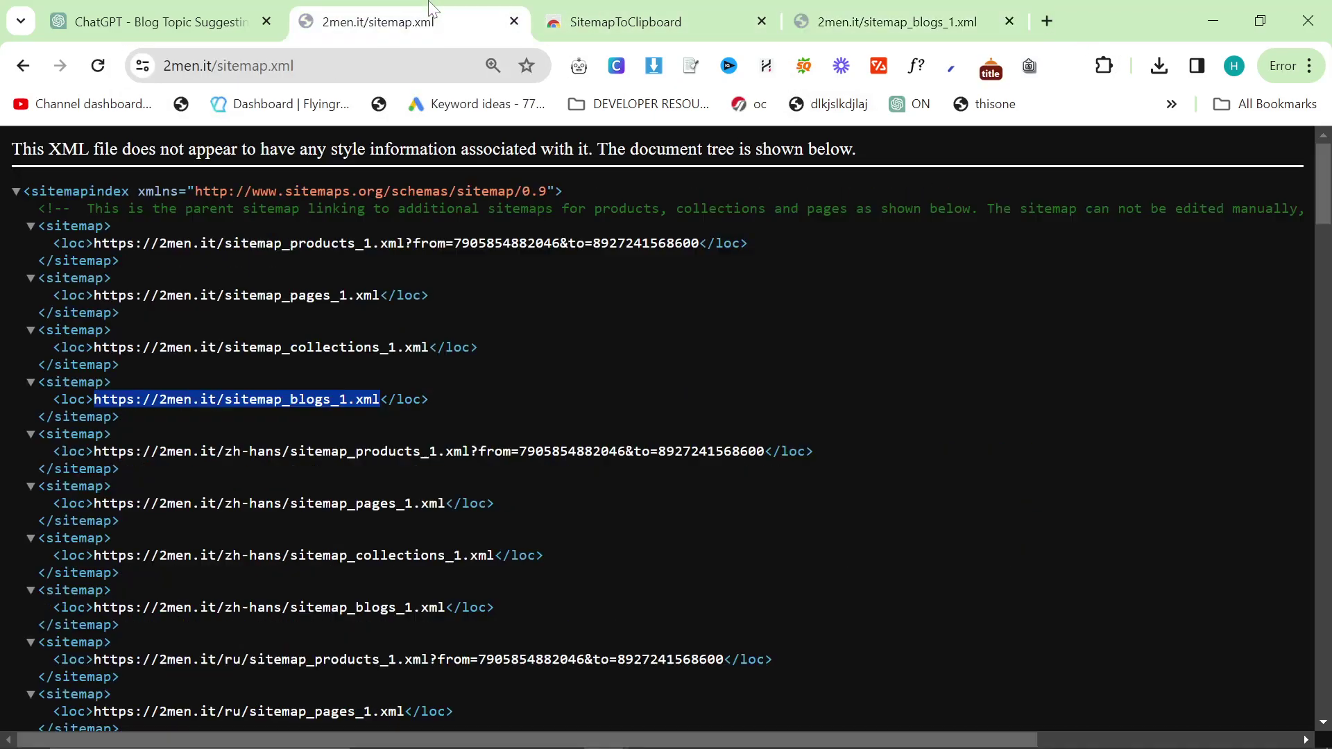
pyautogui.moveTo(428, 347); pyautogui.dragTo(94, 347)
pyautogui.hotkey('ctrl', 'c')
pyautogui.click(1046, 21)
pyautogui.hotkey('ctrl', 'v')
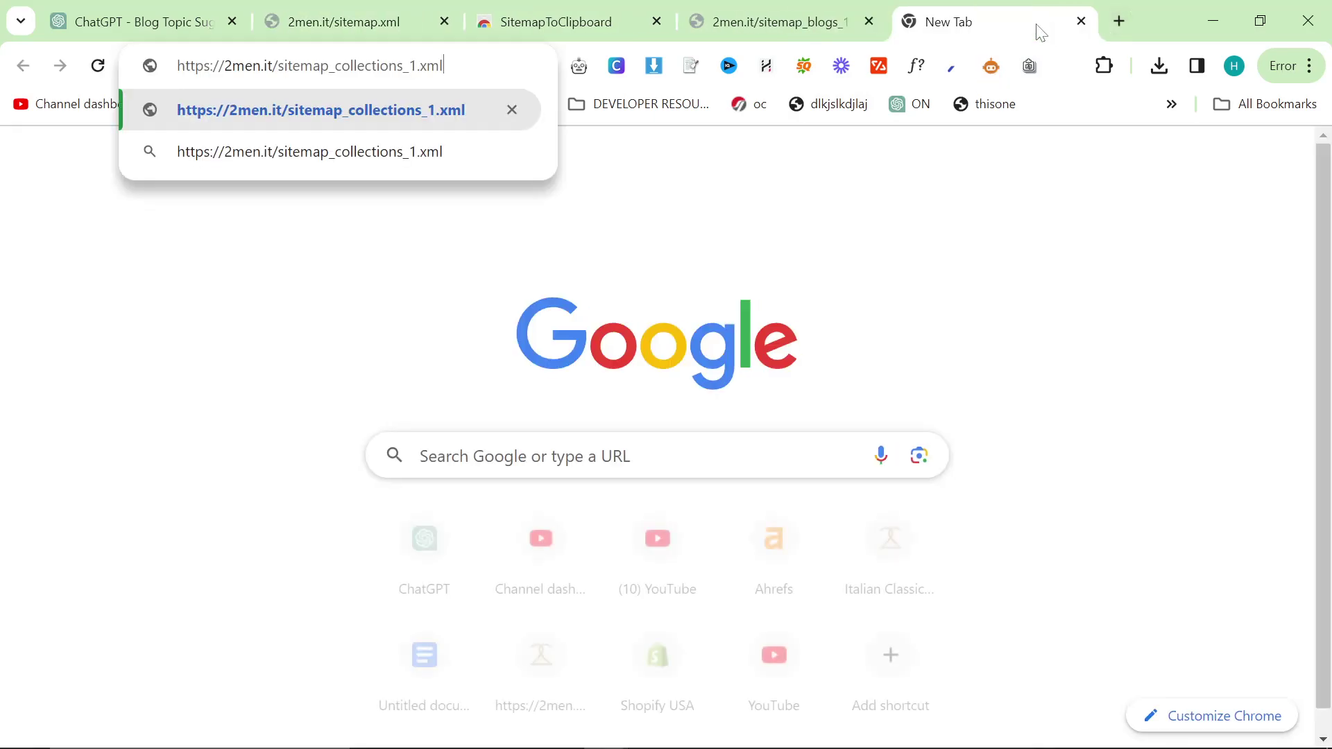
pyautogui.press('Return')
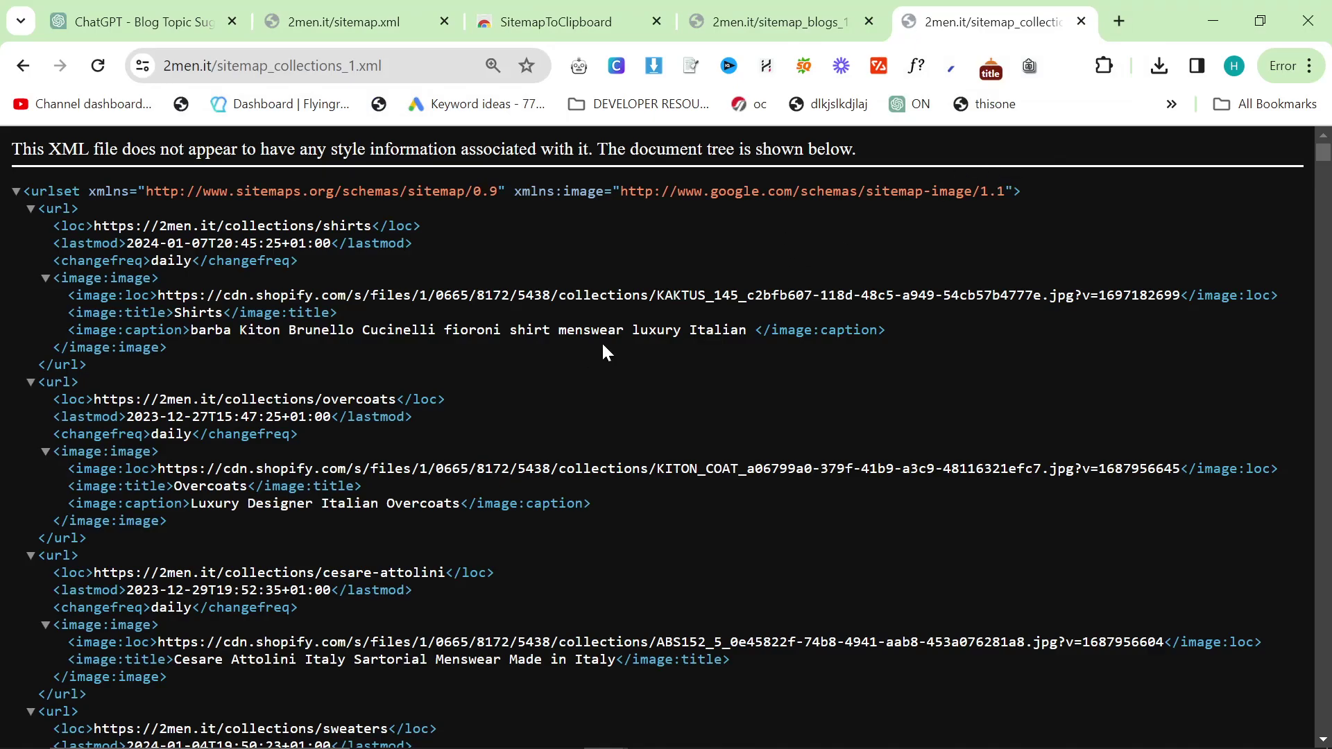
# Step: Copy all URLs from the blog sitemap with the SitemapToClipboard extension in HTTPS mode
pyautogui.click(777, 21)
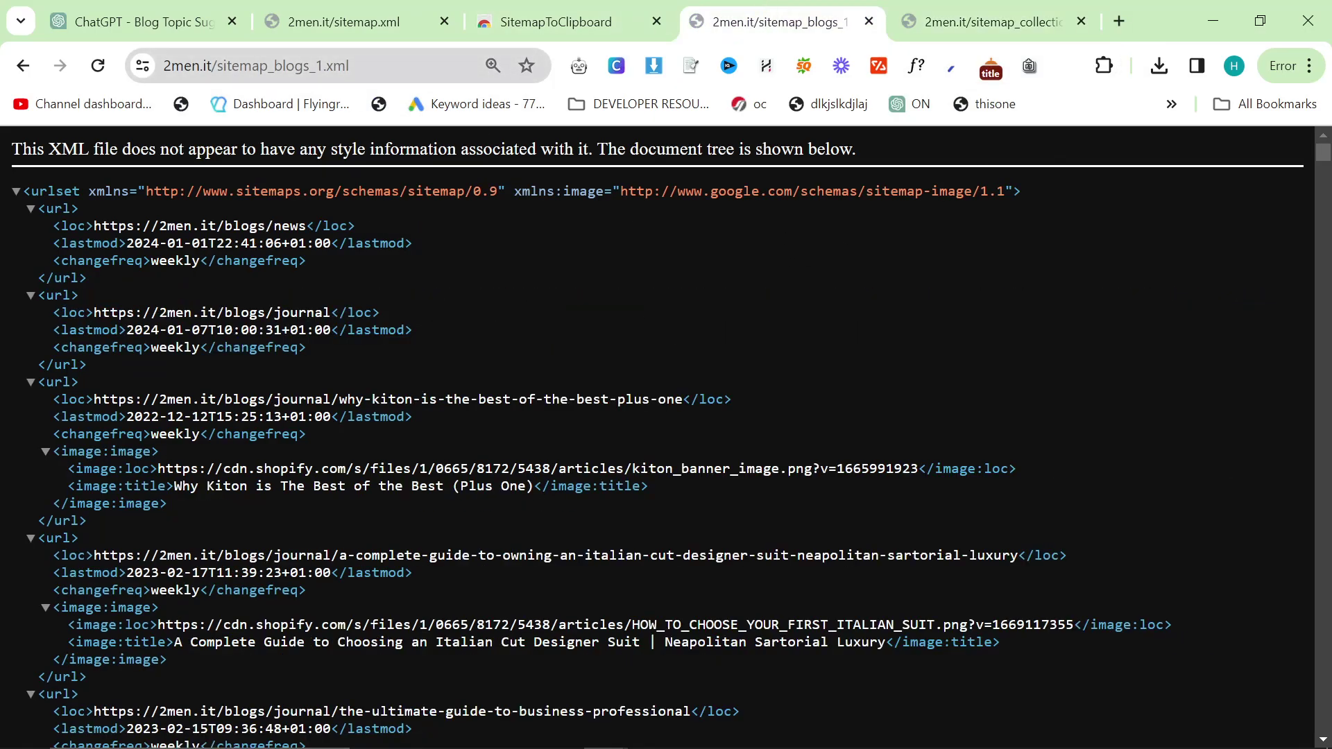
pyautogui.click(1030, 66)
pyautogui.click(896, 122)
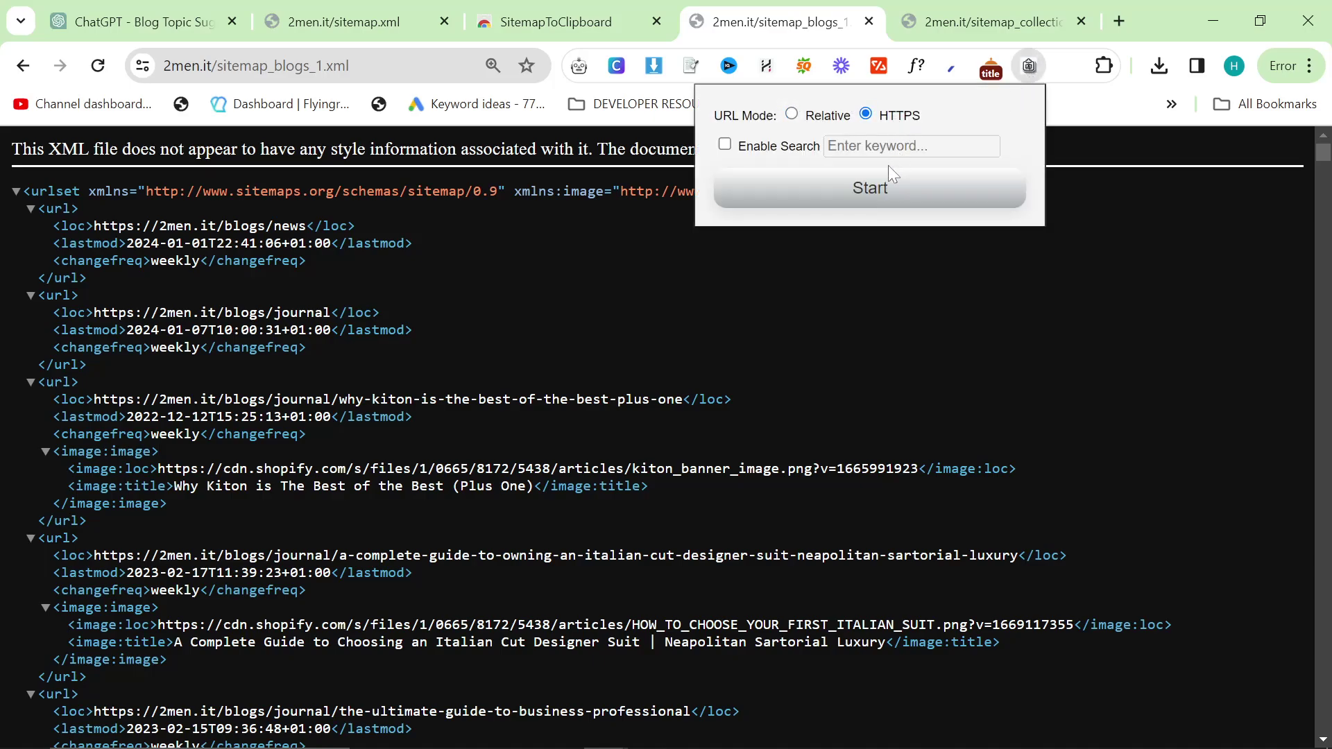
pyautogui.click(881, 184)
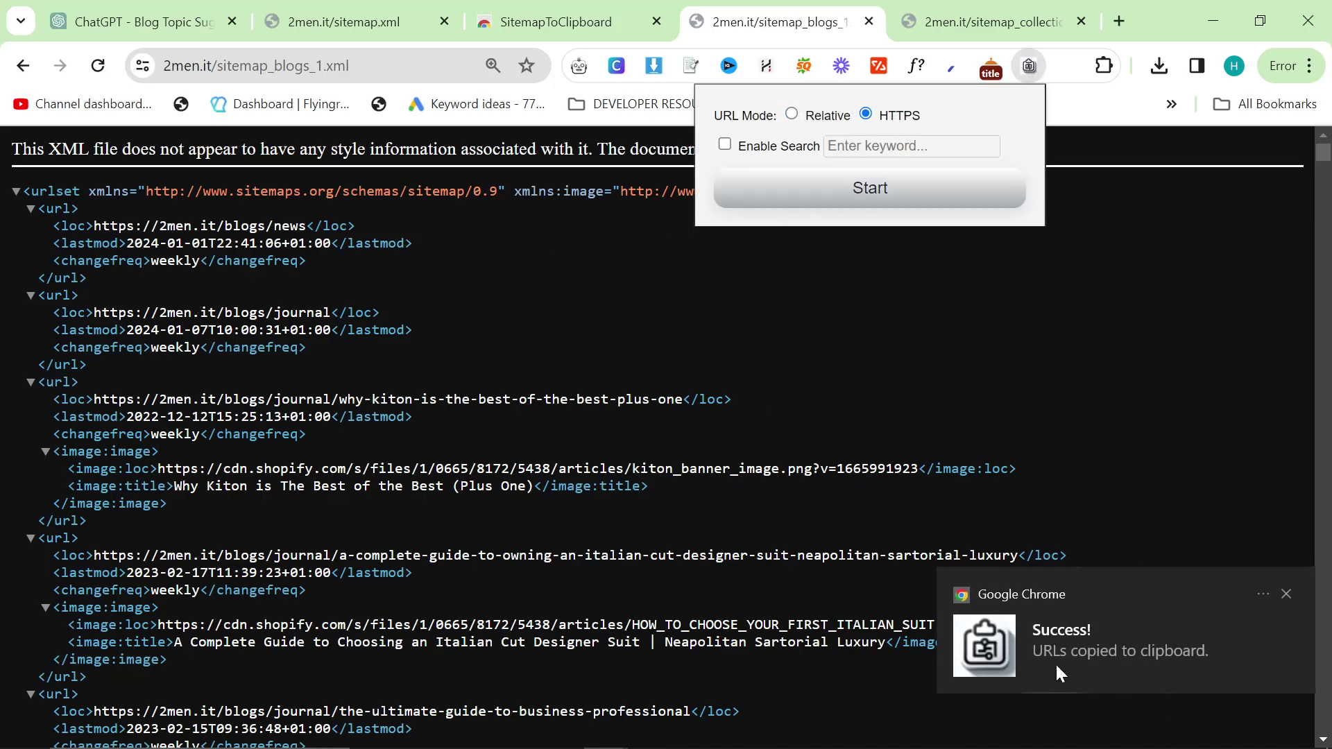
# Step: Return to the custom GPT chat, paste the copied blog article URLs and send them as a message
pyautogui.click(597, 21)
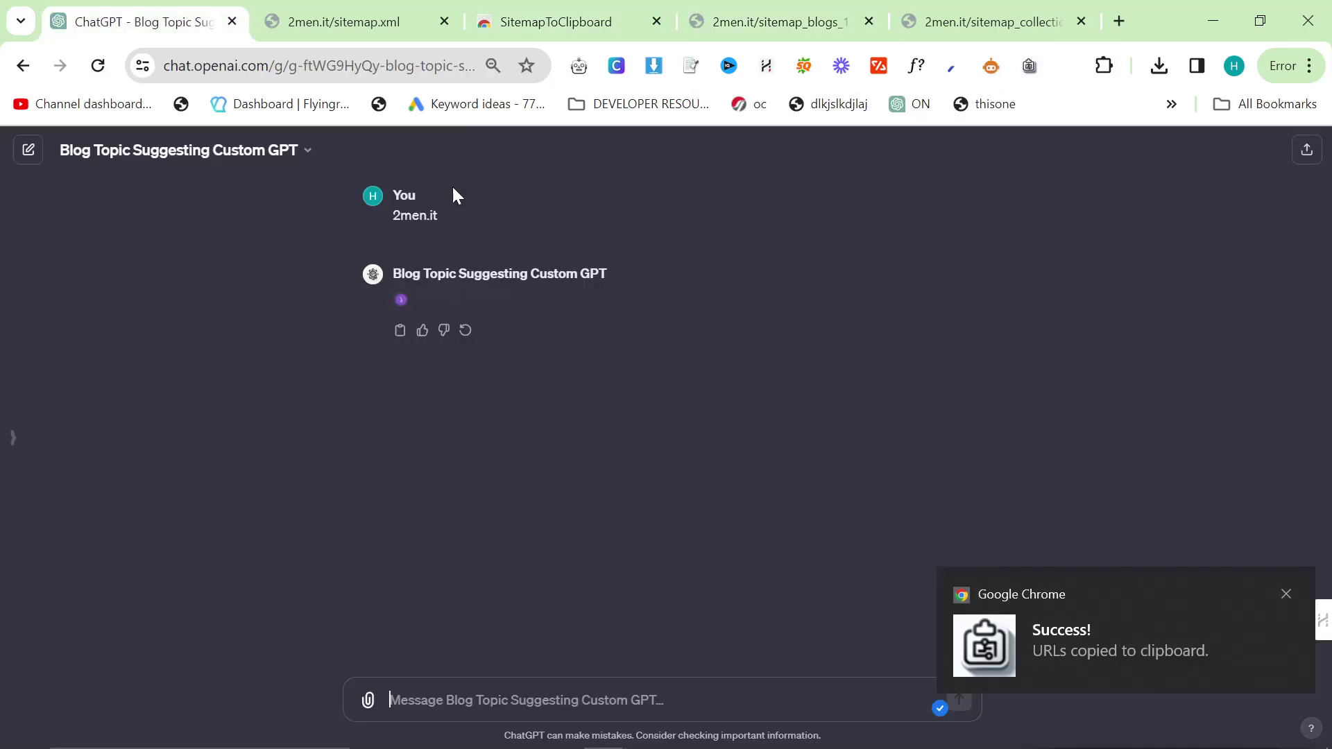
pyautogui.click(138, 22)
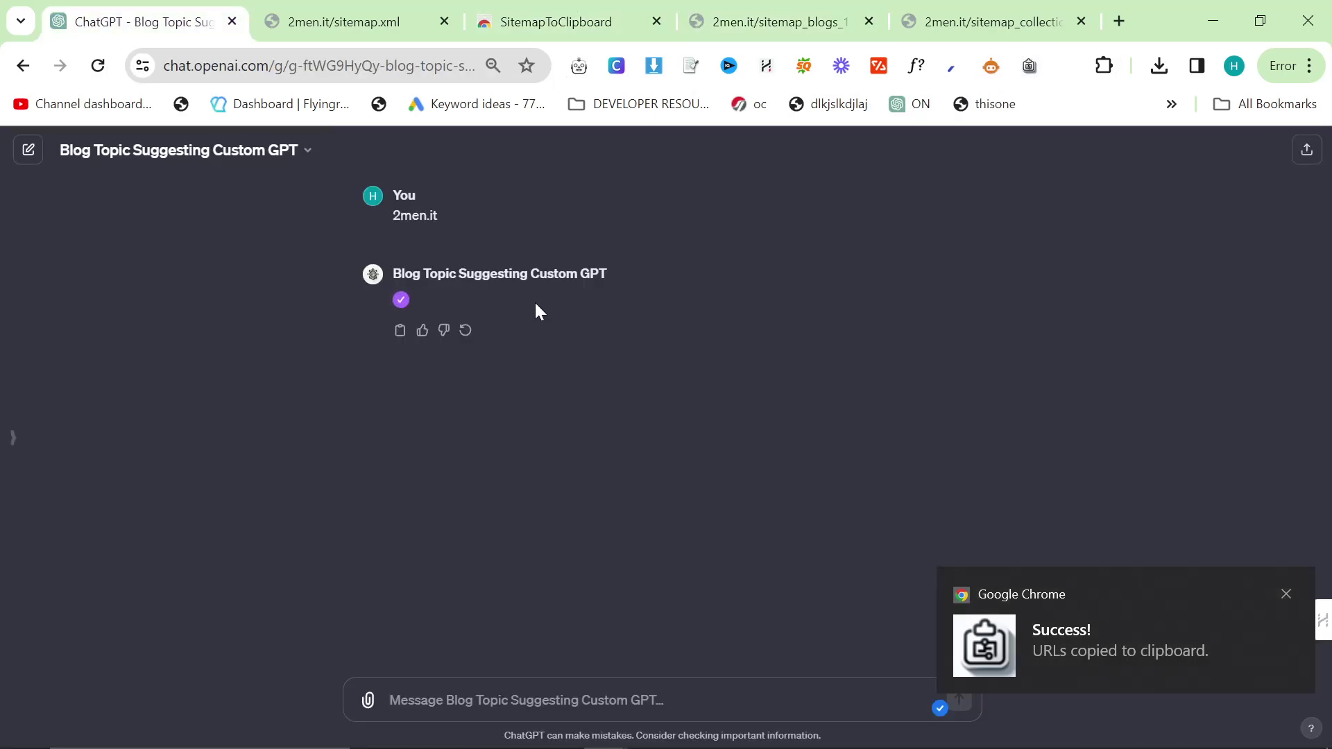
pyautogui.click(1285, 595)
pyautogui.hotkey('ctrl', 'v')
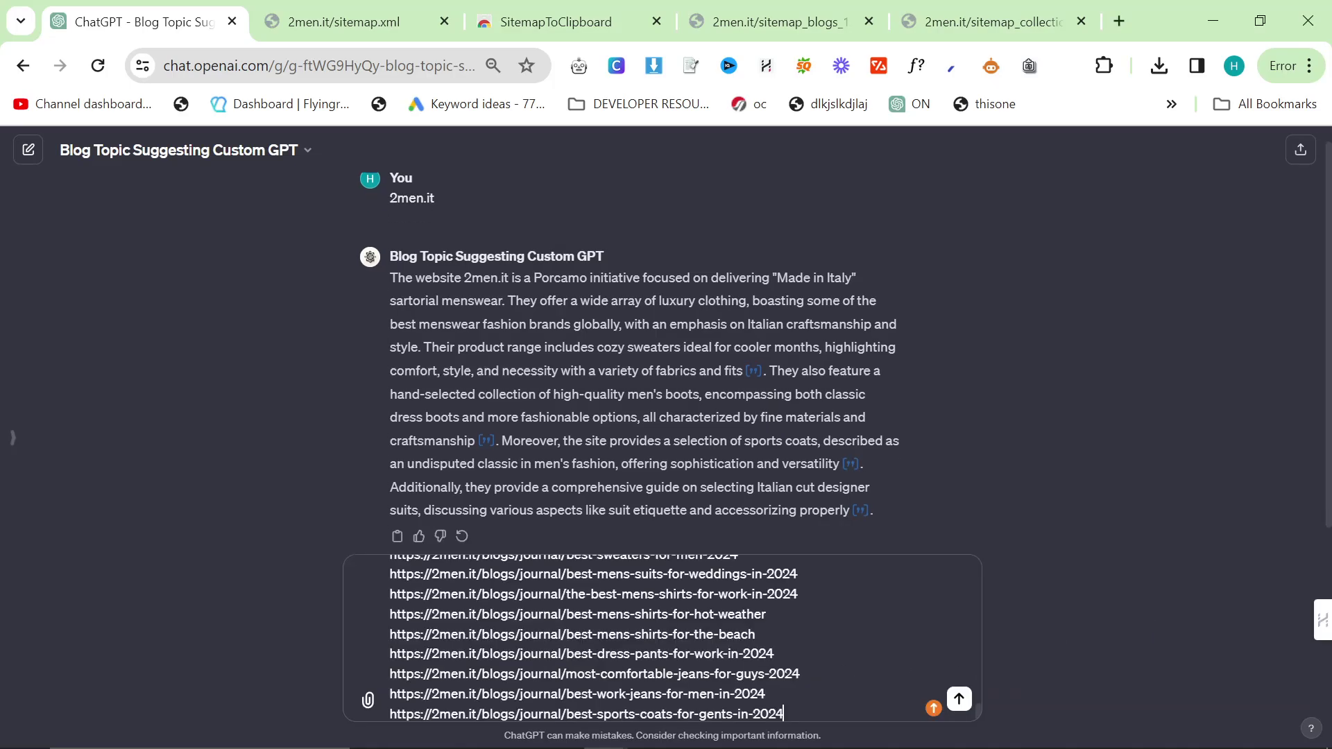
pyautogui.scroll(15, 663, 639)
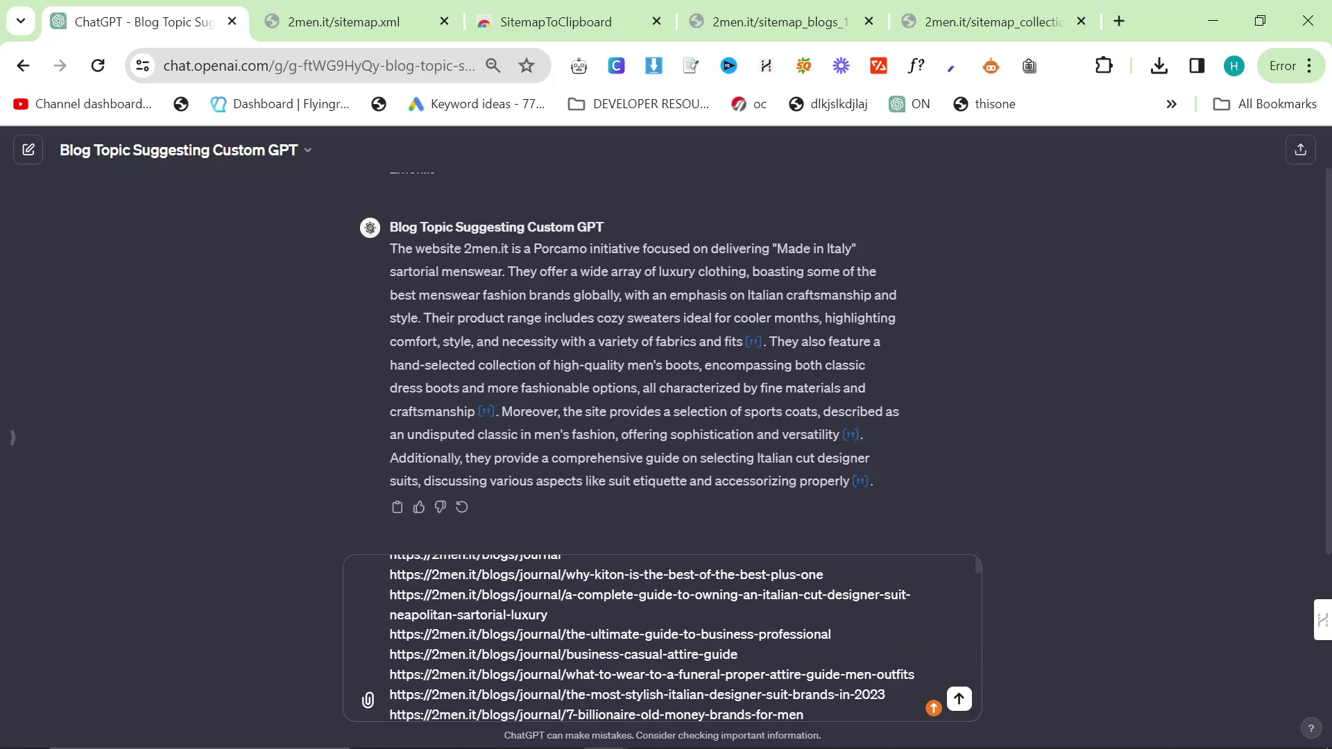
pyautogui.press('Return')
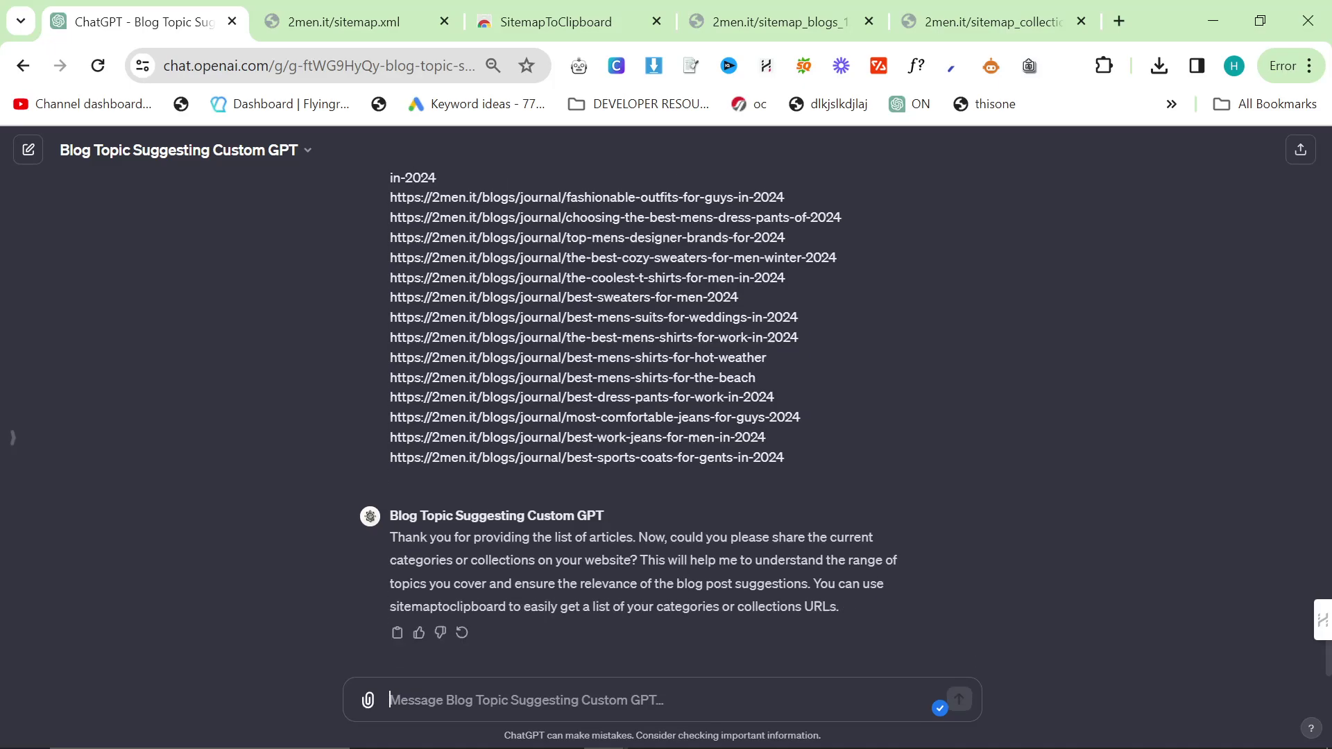
# Step: Copy all URLs from the collections sitemap with the SitemapToClipboard extension in HTTPS mode
pyautogui.click(978, 21)
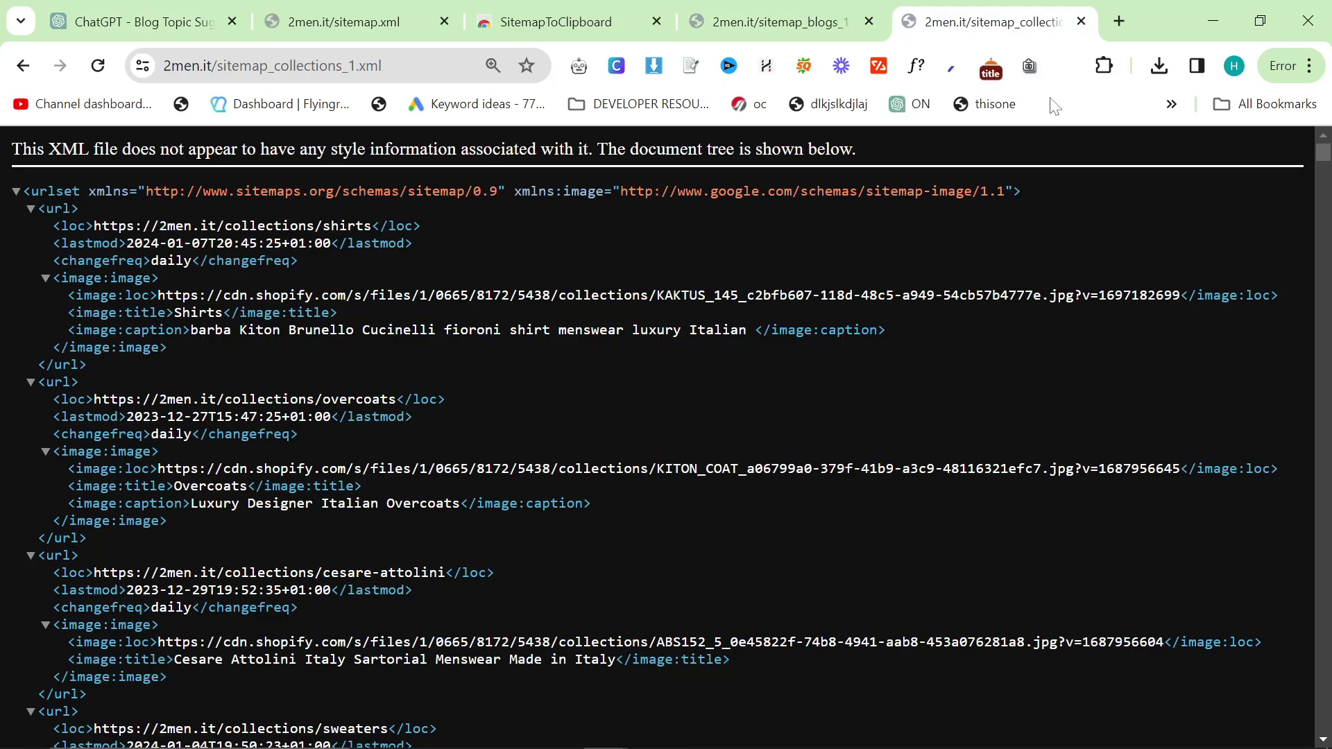
pyautogui.click(1030, 66)
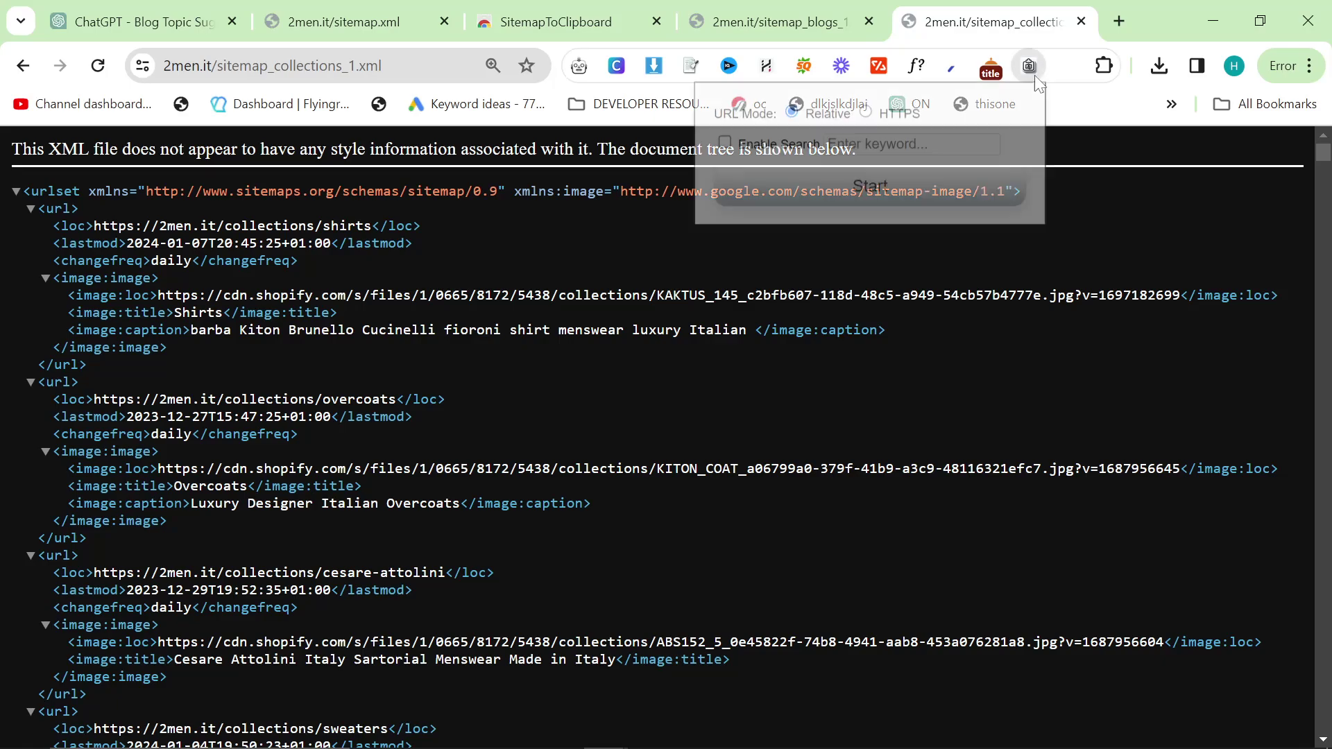
pyautogui.click(894, 117)
pyautogui.click(855, 187)
# Step: Paste the copied collection URLs into the custom GPT chat, send them and dismiss the clipboard notification
pyautogui.click(189, 36)
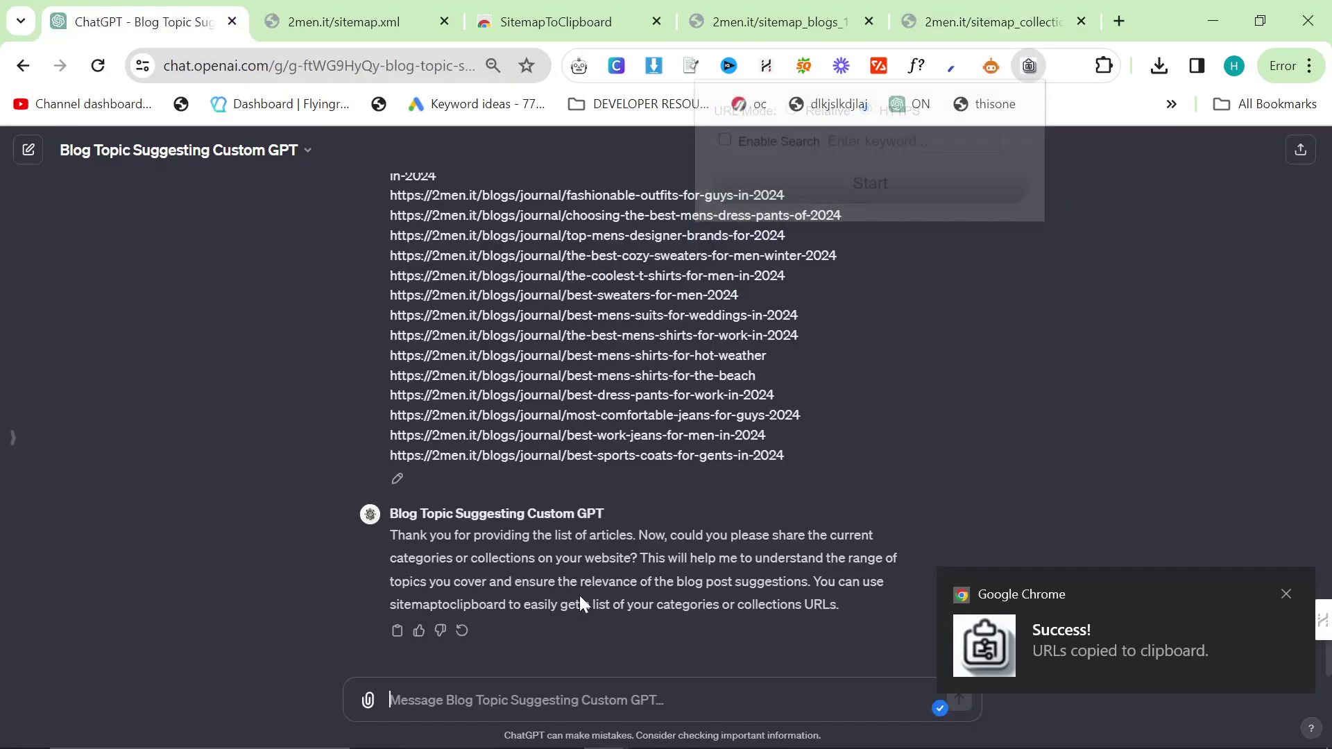
pyautogui.hotkey('ctrl', 'v')
pyautogui.press('Return')
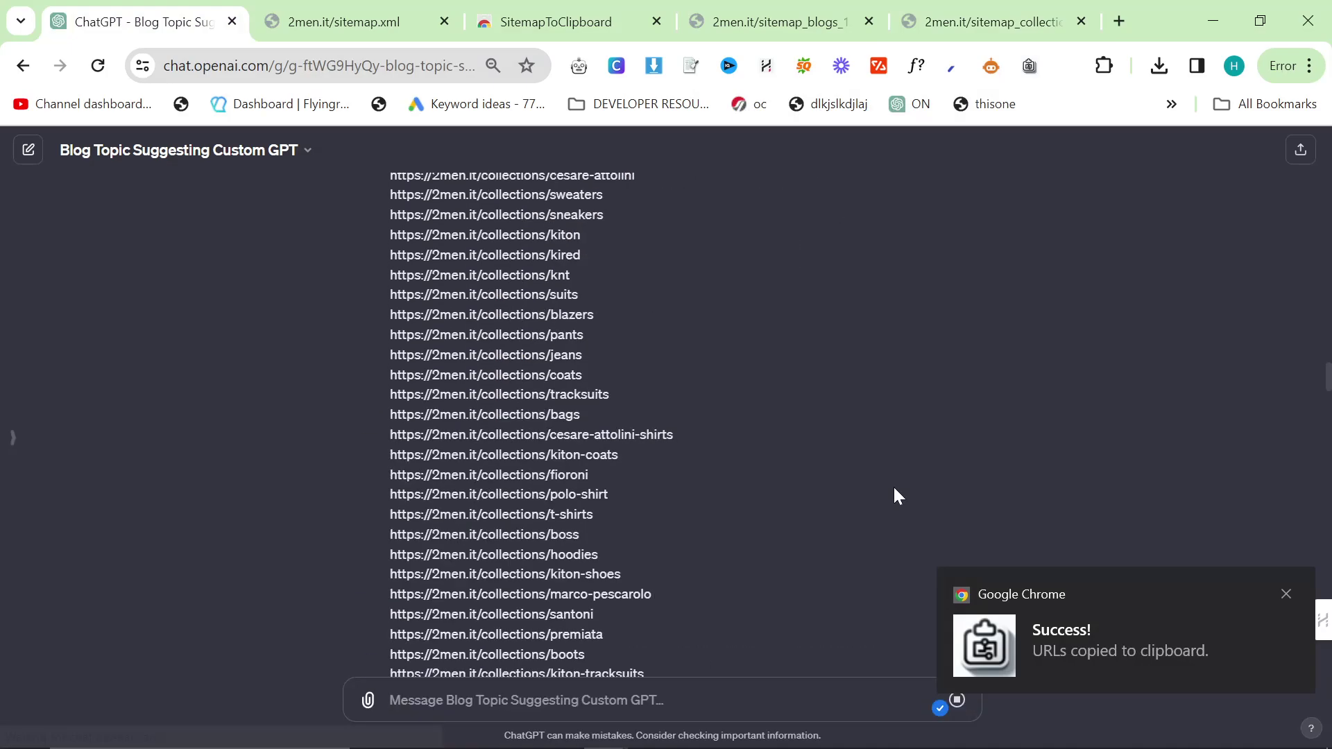
pyautogui.click(1286, 594)
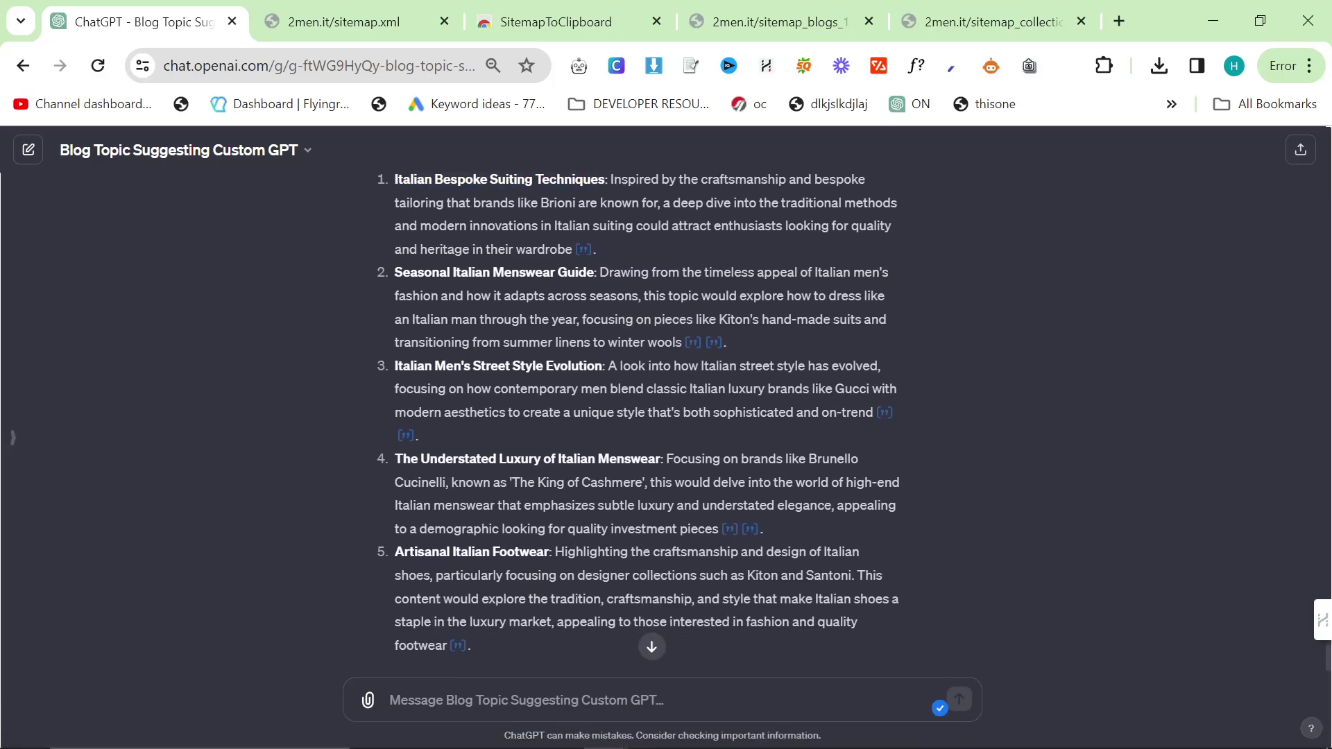
# Step: Read the first suggested topic, Italian Bespoke Suiting Techniques, in the GPT's reply
pyautogui.moveTo(609, 180); pyautogui.dragTo(648, 252)
pyautogui.click(790, 243)
pyautogui.doubleClick(389, 179)
pyautogui.click(645, 253)
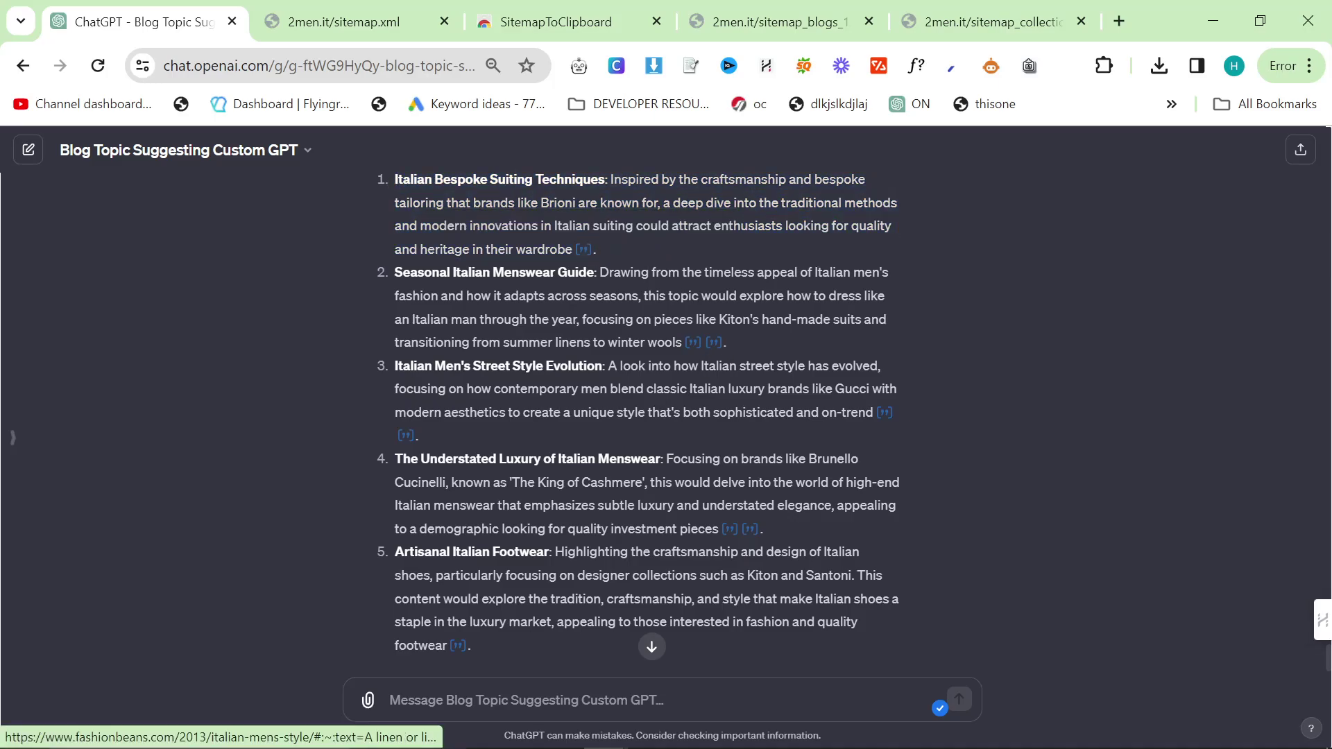
# Step: Open the first cited source of the Seasonal Italian Menswear Guide suggestion and skim the article
pyautogui.moveTo(376, 270); pyautogui.dragTo(682, 344)
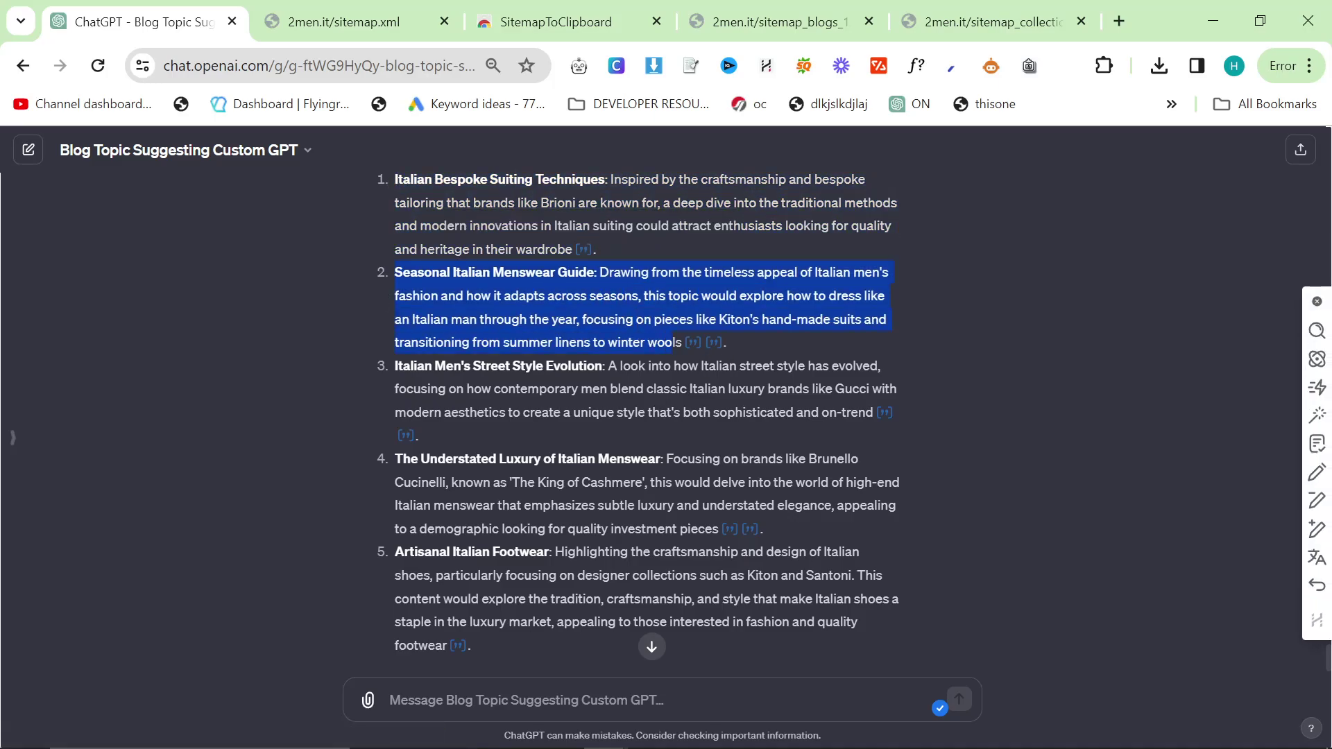
pyautogui.click(692, 343)
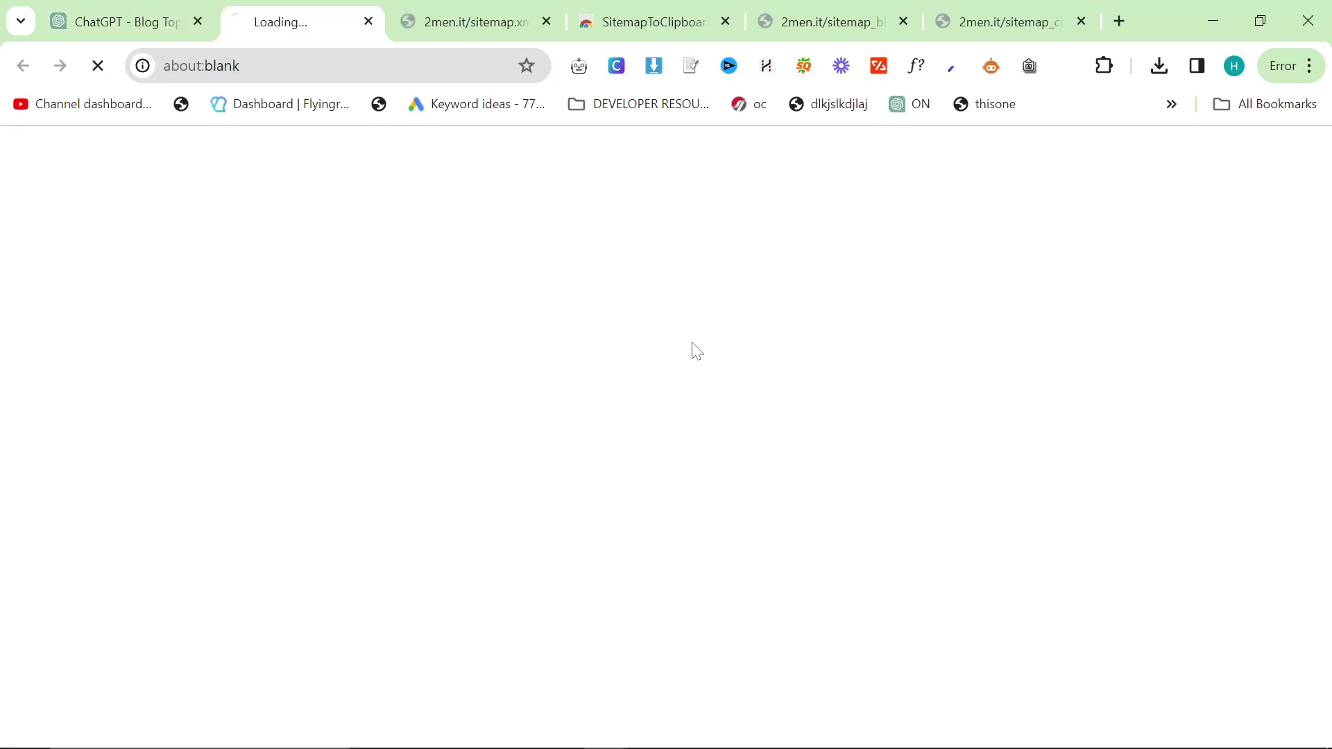
pyautogui.scroll(-12, 293, 553)
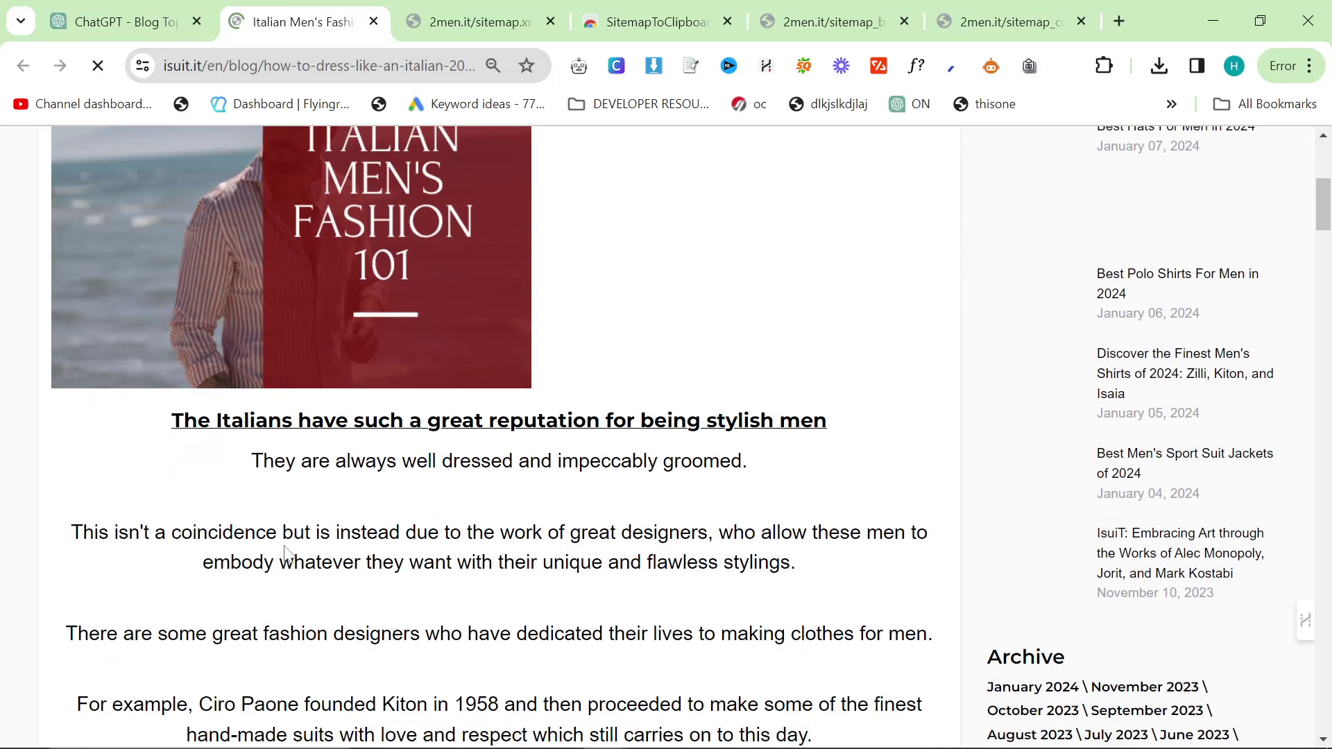
pyautogui.scroll(11, 264, 541)
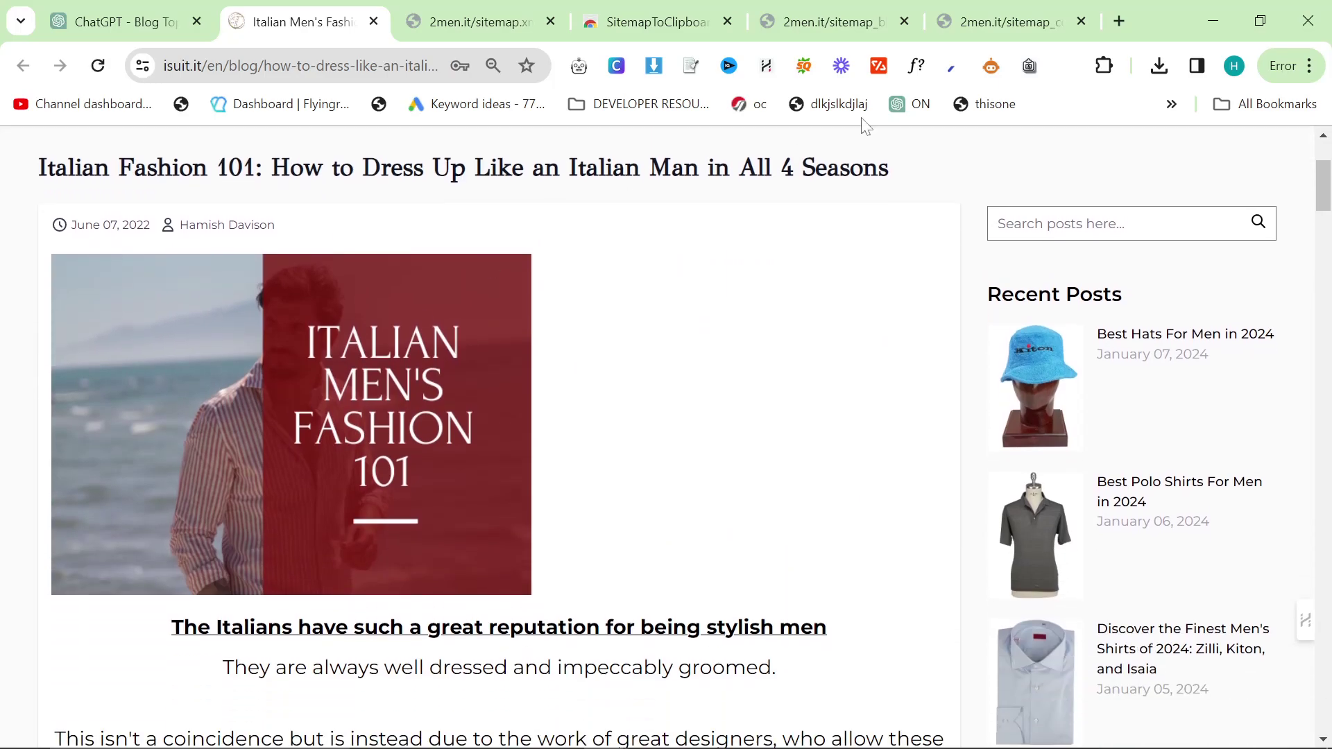
# Step: Skim the Italian Fashion 101 article on isuit.it and check its title and publication date
pyautogui.scroll(-15, 498, 182)
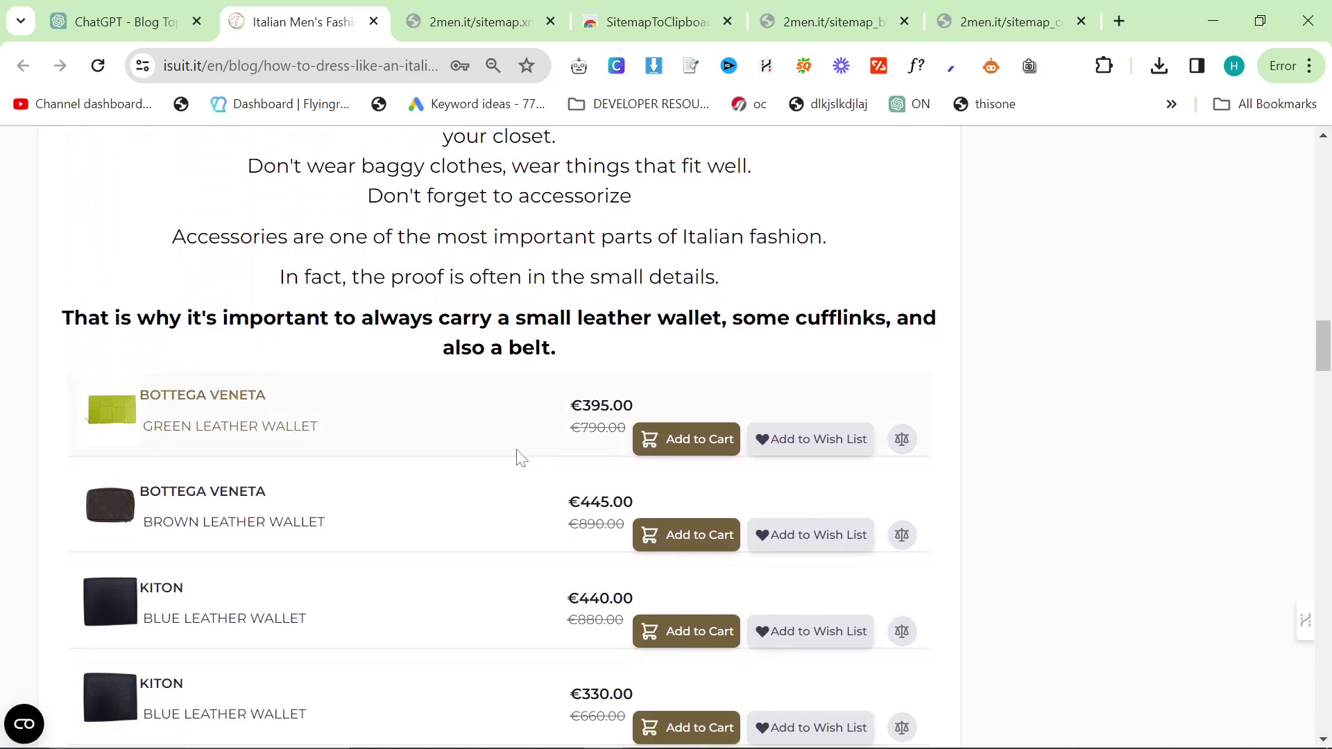
pyautogui.scroll(20, 517, 458)
pyautogui.scroll(6, 499, 696)
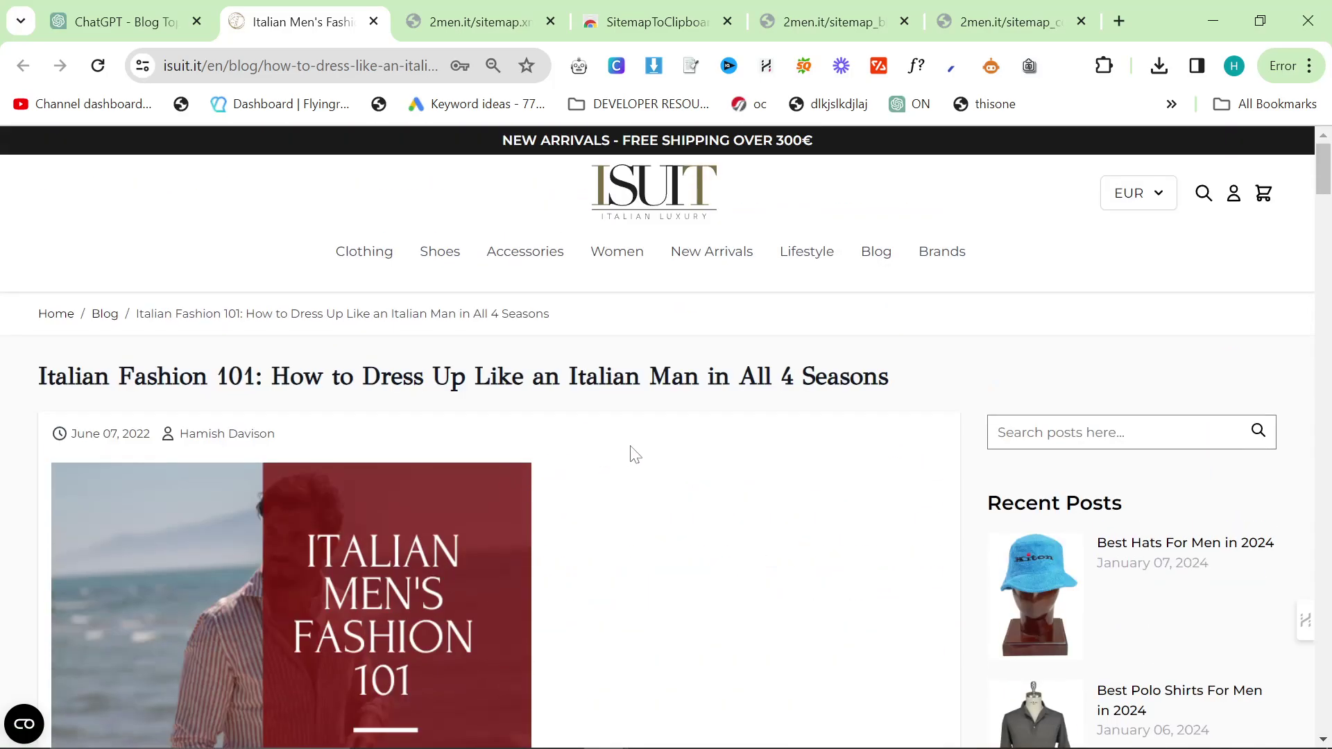
pyautogui.moveTo(153, 434); pyautogui.dragTo(71, 433)
pyautogui.moveTo(896, 378); pyautogui.dragTo(36, 378)
# Step: Return to the custom GPT chat and read the third suggested topic, Italian Men's Street Style Evolution
pyautogui.click(125, 22)
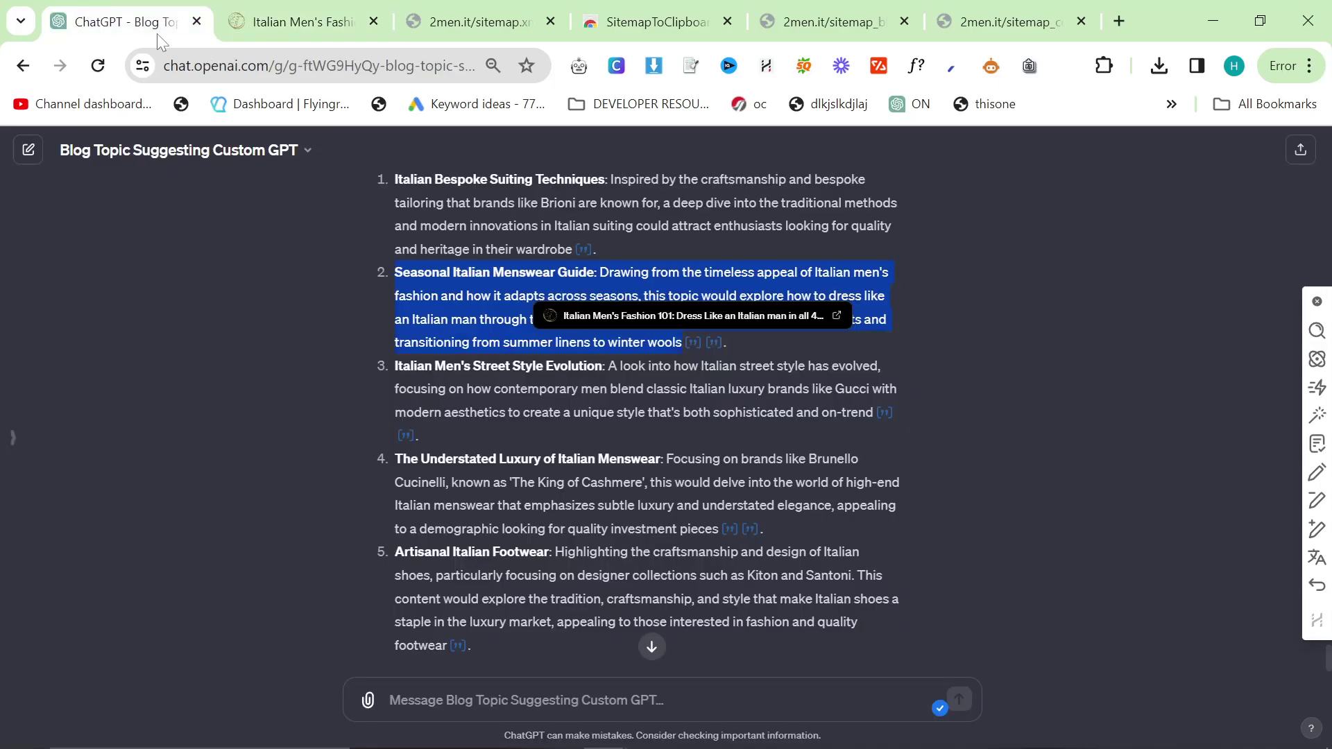
pyautogui.moveTo(702, 352)
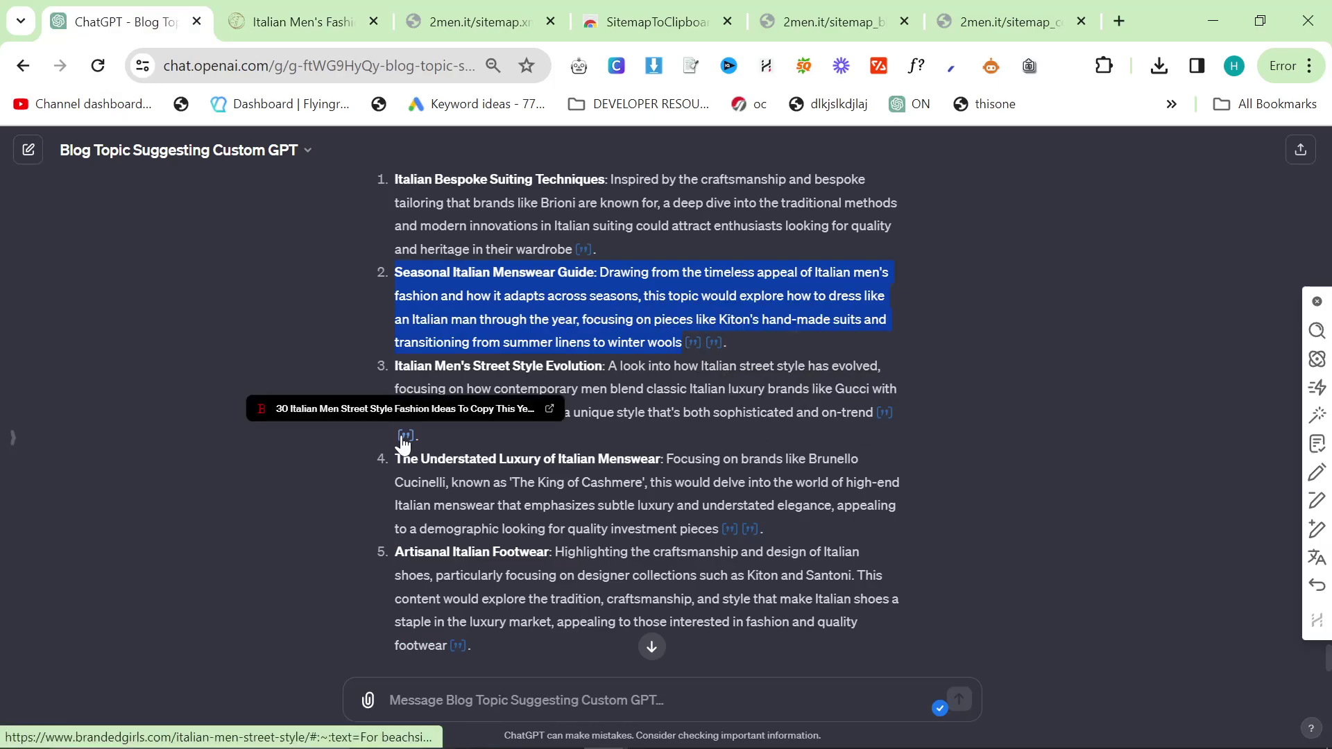
pyautogui.click(633, 383)
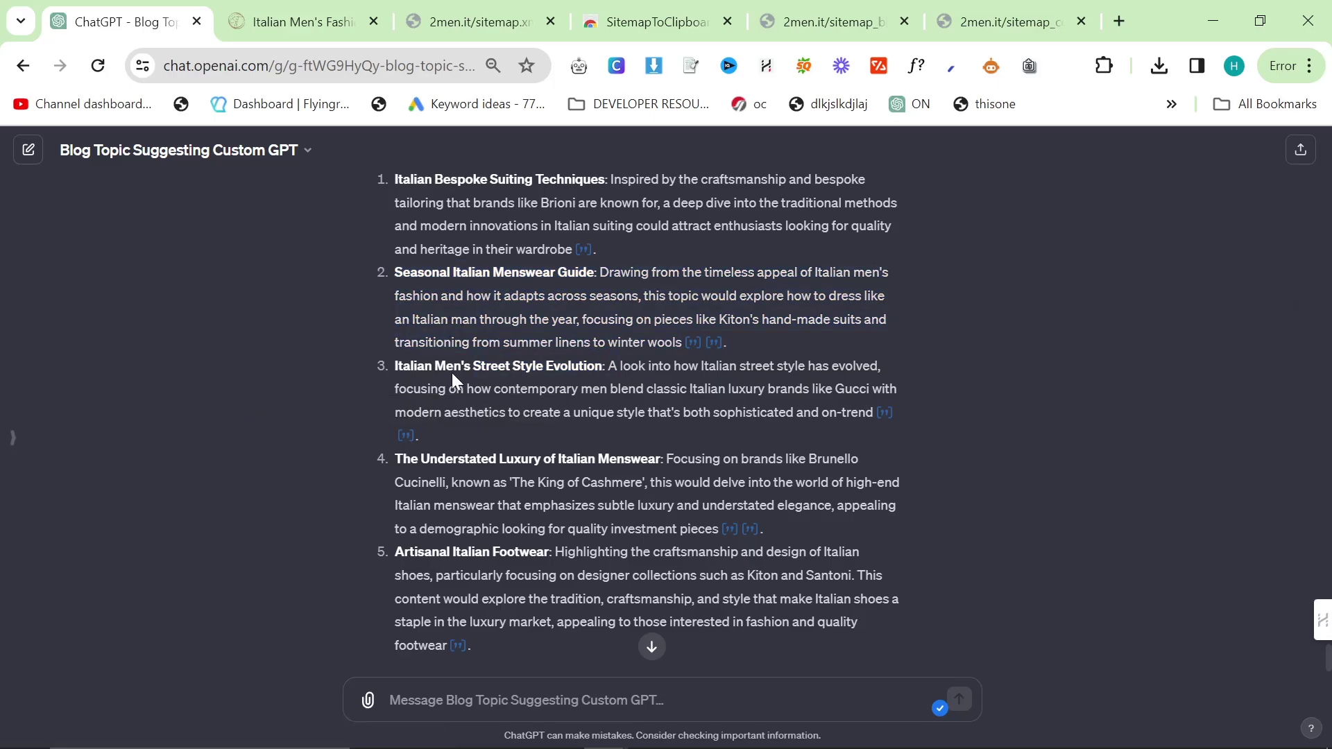
pyautogui.tripleClick(544, 386)
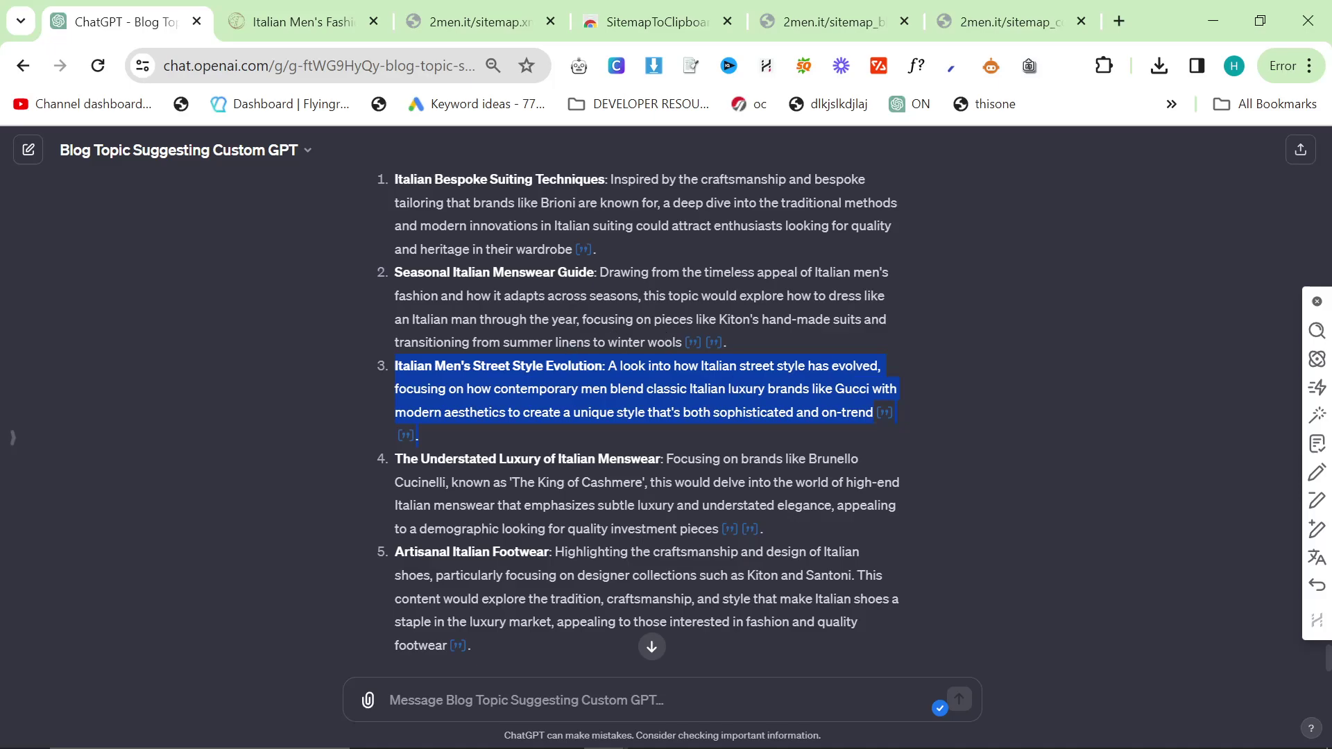
pyautogui.moveTo(784, 366); pyautogui.dragTo(875, 416)
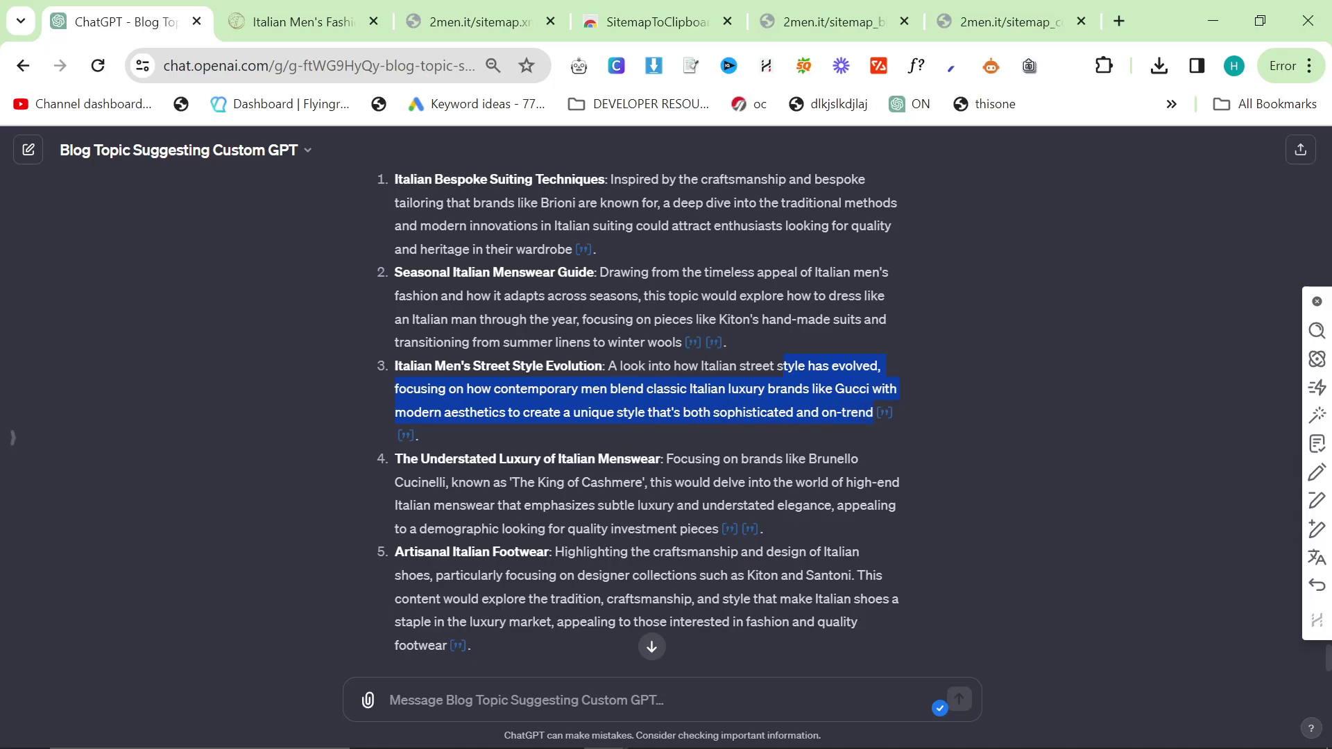
pyautogui.click(809, 425)
pyautogui.tripleClick(770, 418)
# Step: Read the fourth suggested topic, The Understated Luxury of Italian Menswear, and open its cited article about stealth wealth fashion
pyautogui.scroll(-1, 632, 405)
pyautogui.click(503, 386)
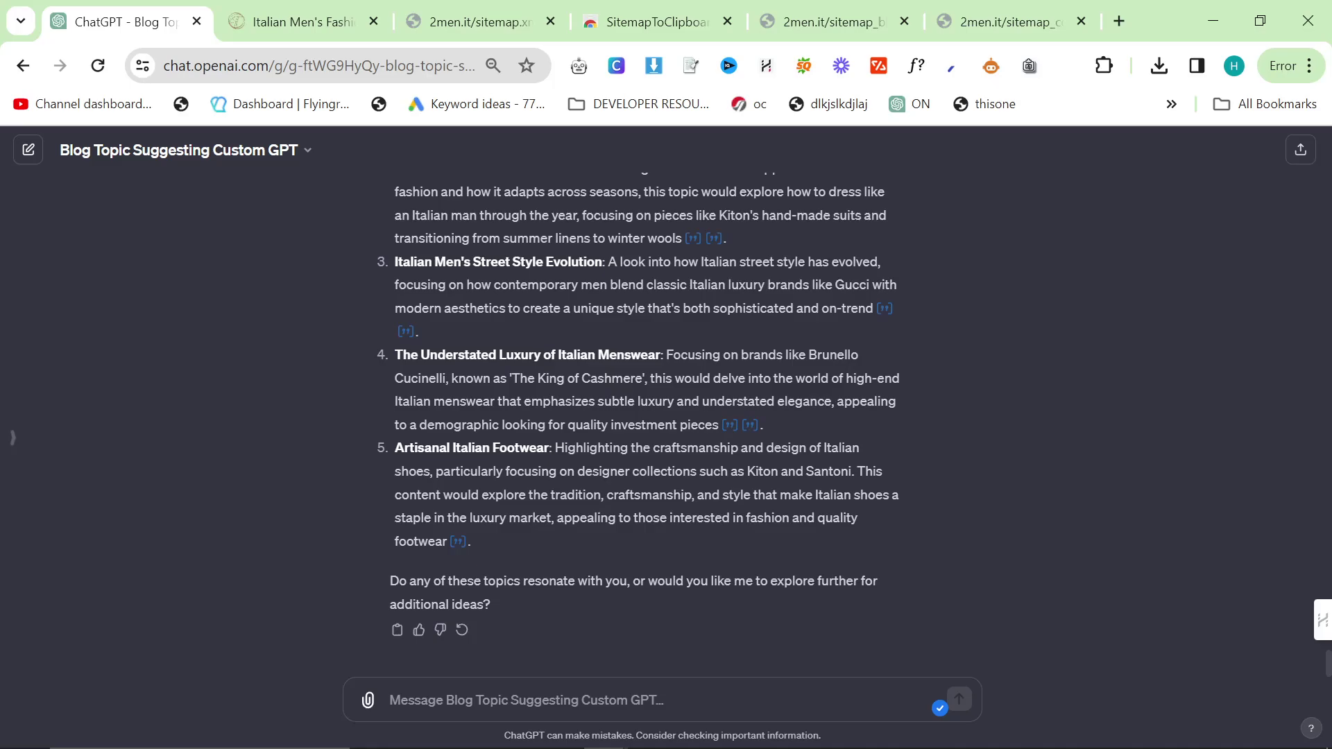
pyautogui.moveTo(793, 425); pyautogui.dragTo(393, 364)
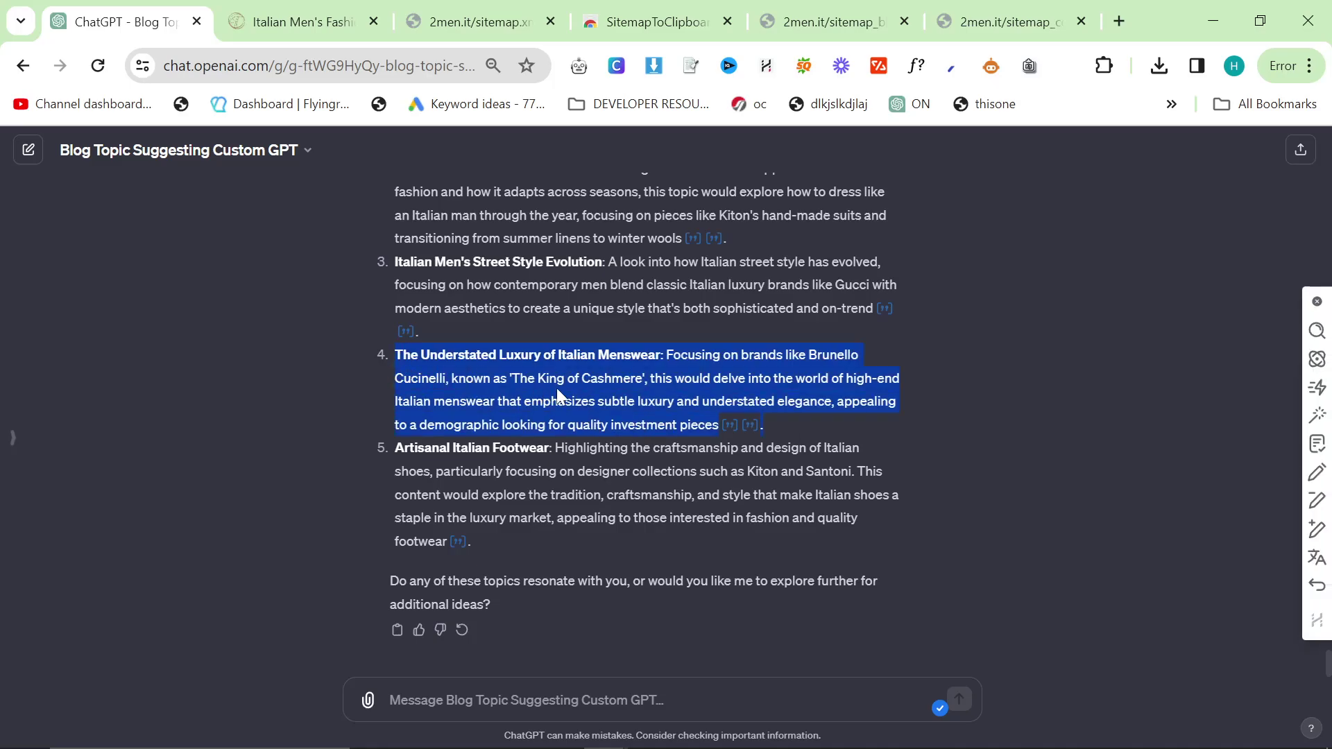
pyautogui.click(755, 436)
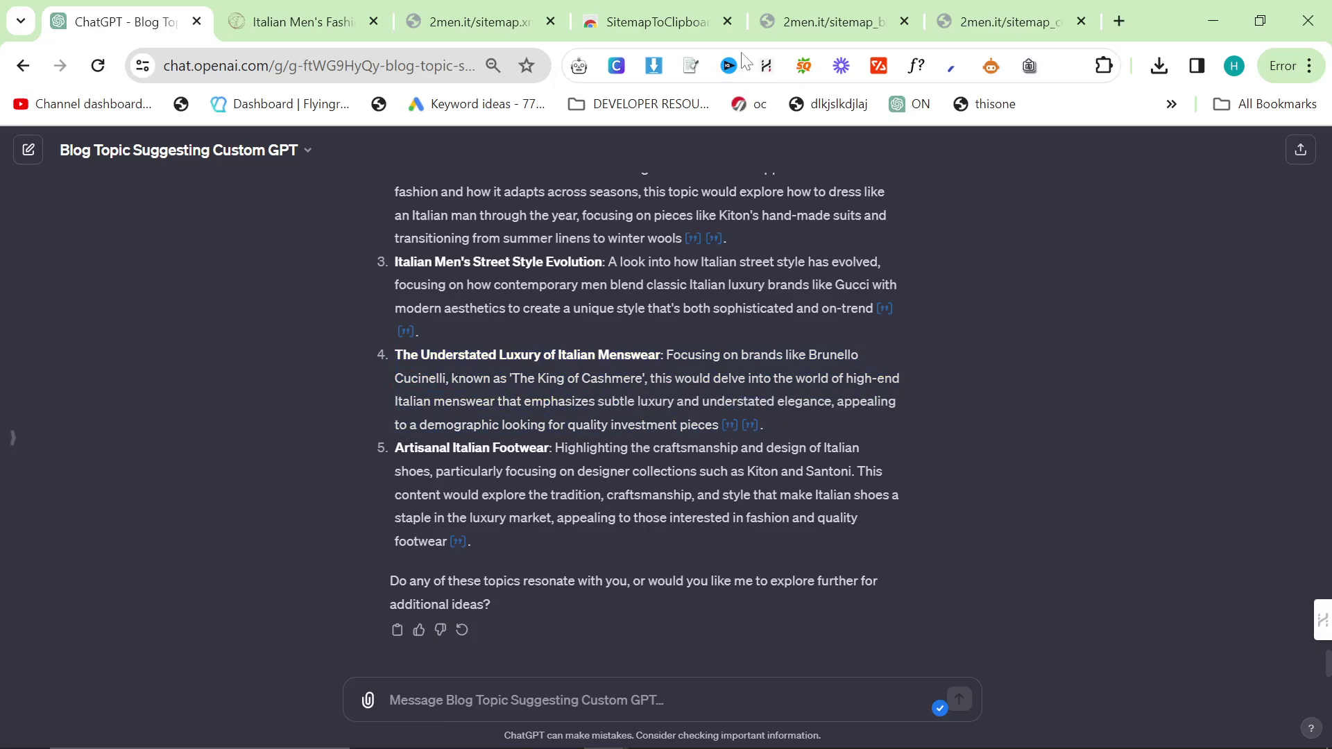
pyautogui.tripleClick(694, 401)
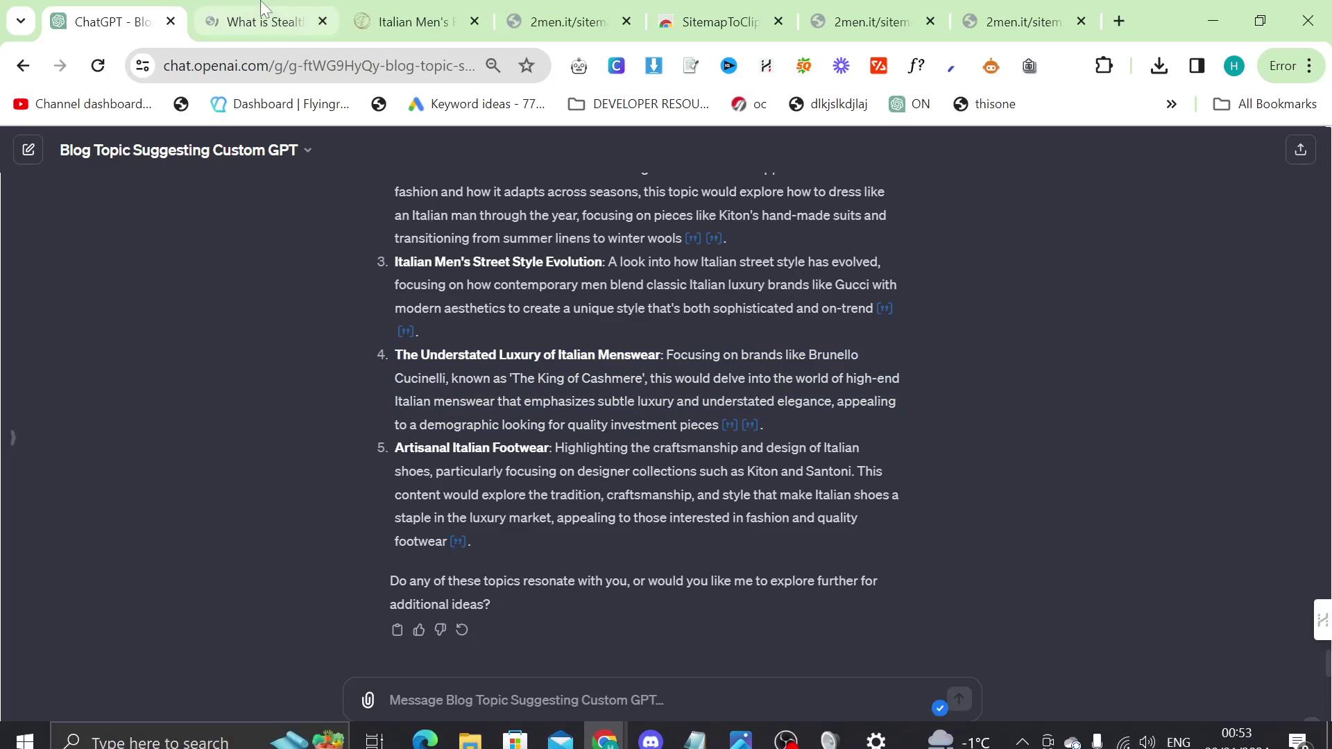
pyautogui.click(262, 14)
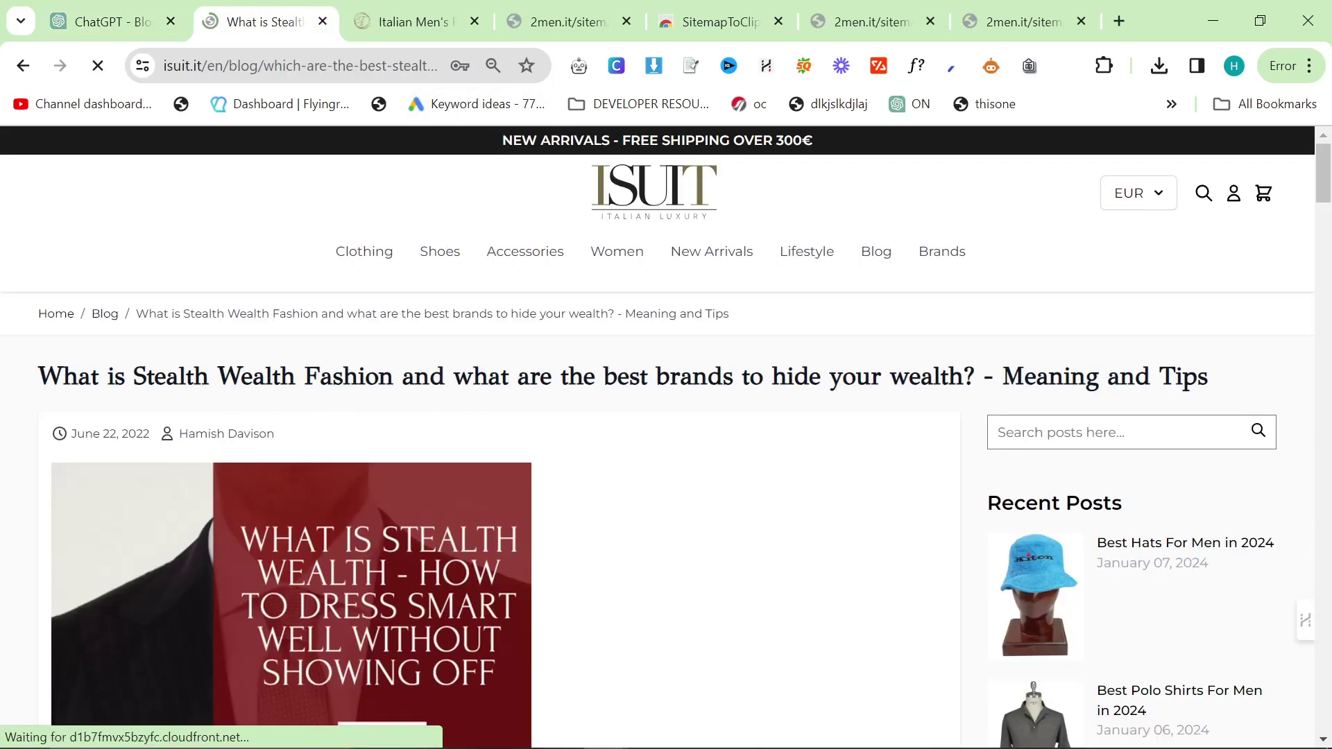
# Step: Examine the title and publication date of the stealth wealth fashion article on isuit.it
pyautogui.moveTo(584, 376); pyautogui.dragTo(959, 415)
pyautogui.tripleClick(860, 376)
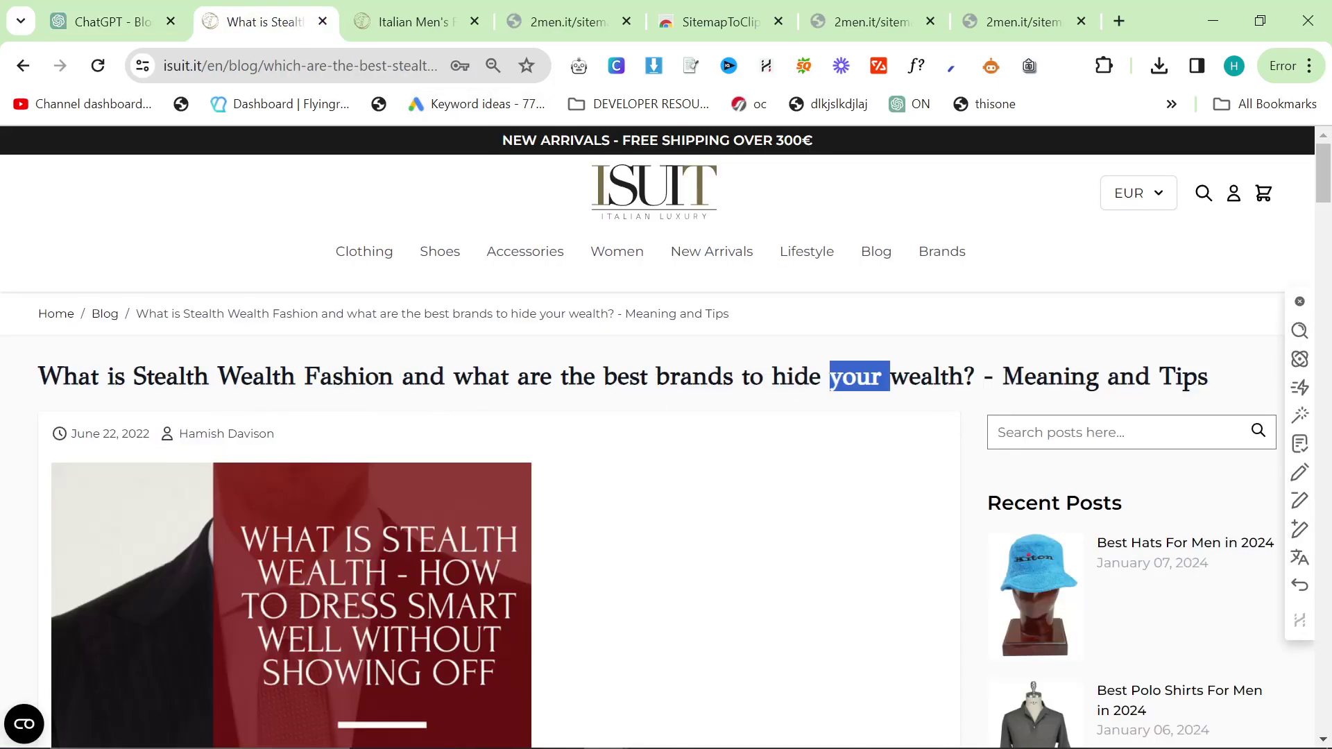
pyautogui.click(87, 21)
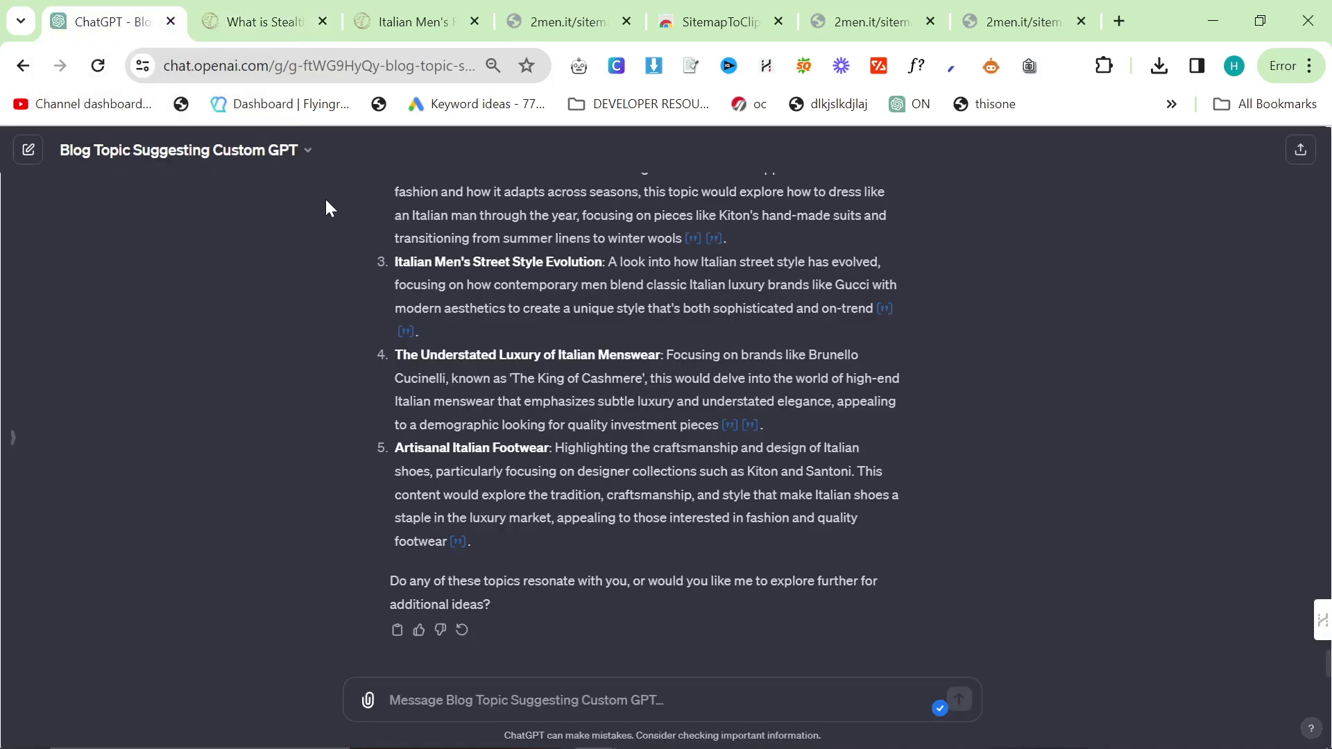
pyautogui.click(264, 21)
pyautogui.scroll(-3, 270, 451)
pyautogui.scroll(3, 271, 451)
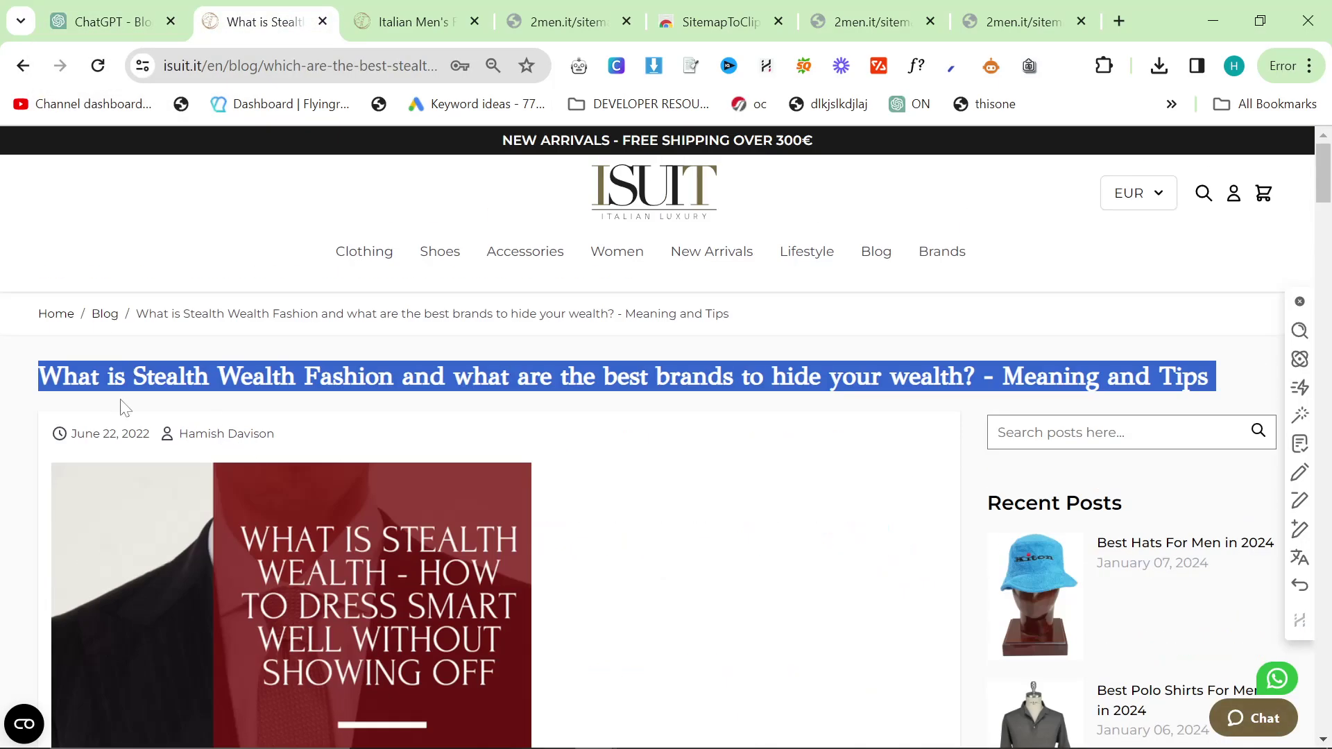
pyautogui.doubleClick(123, 422)
# Step: Return to the custom GPT chat and reread the fourth suggestion's description, focusing on the phrase "subtle luxury"
pyautogui.click(105, 4)
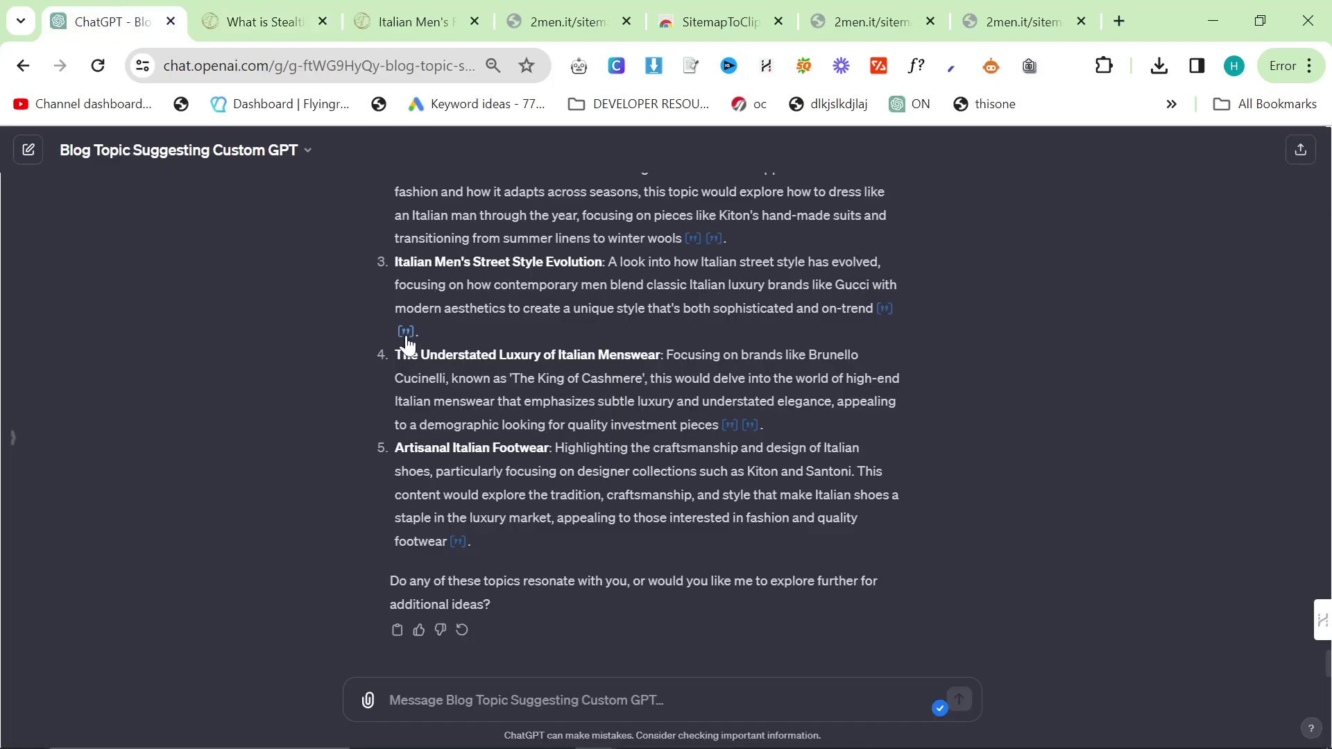
pyautogui.moveTo(496, 372); pyautogui.dragTo(801, 417)
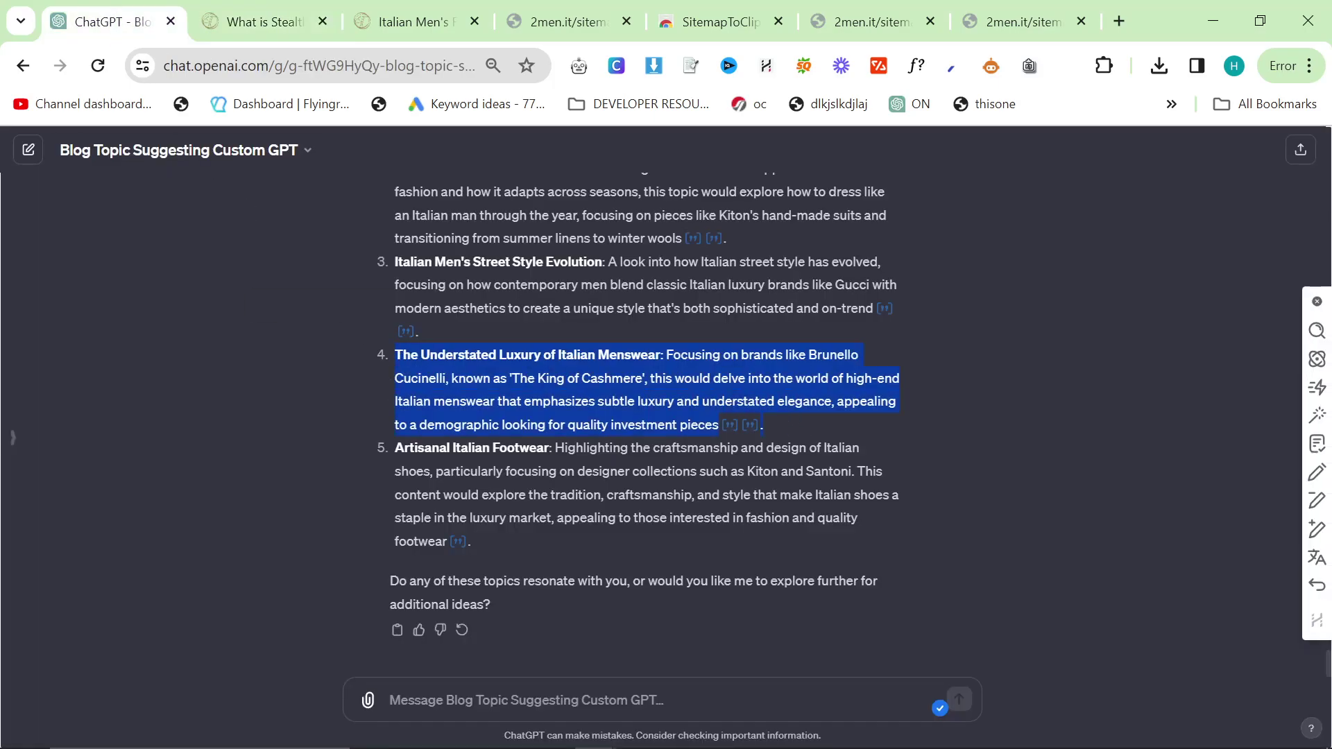
pyautogui.click(805, 421)
pyautogui.moveTo(512, 378); pyautogui.dragTo(829, 414)
pyautogui.click(828, 414)
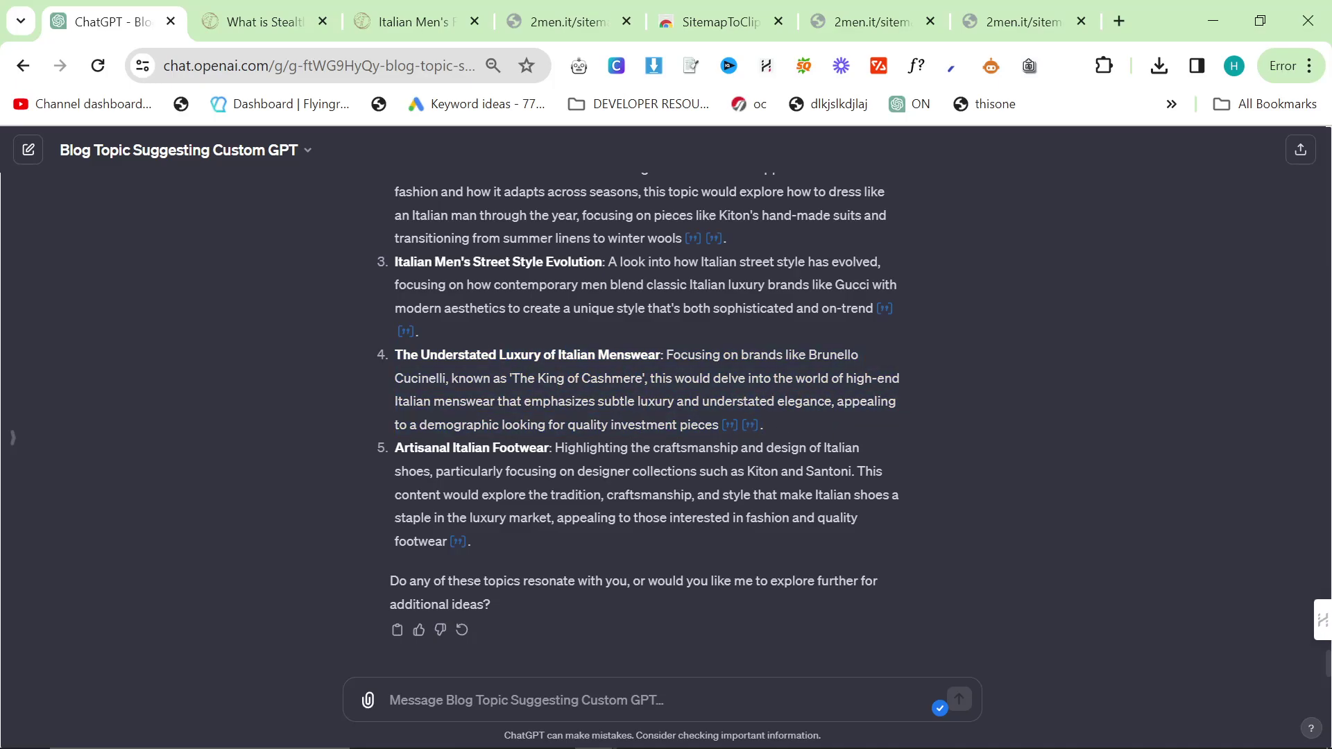
pyautogui.moveTo(597, 401); pyautogui.dragTo(675, 402)
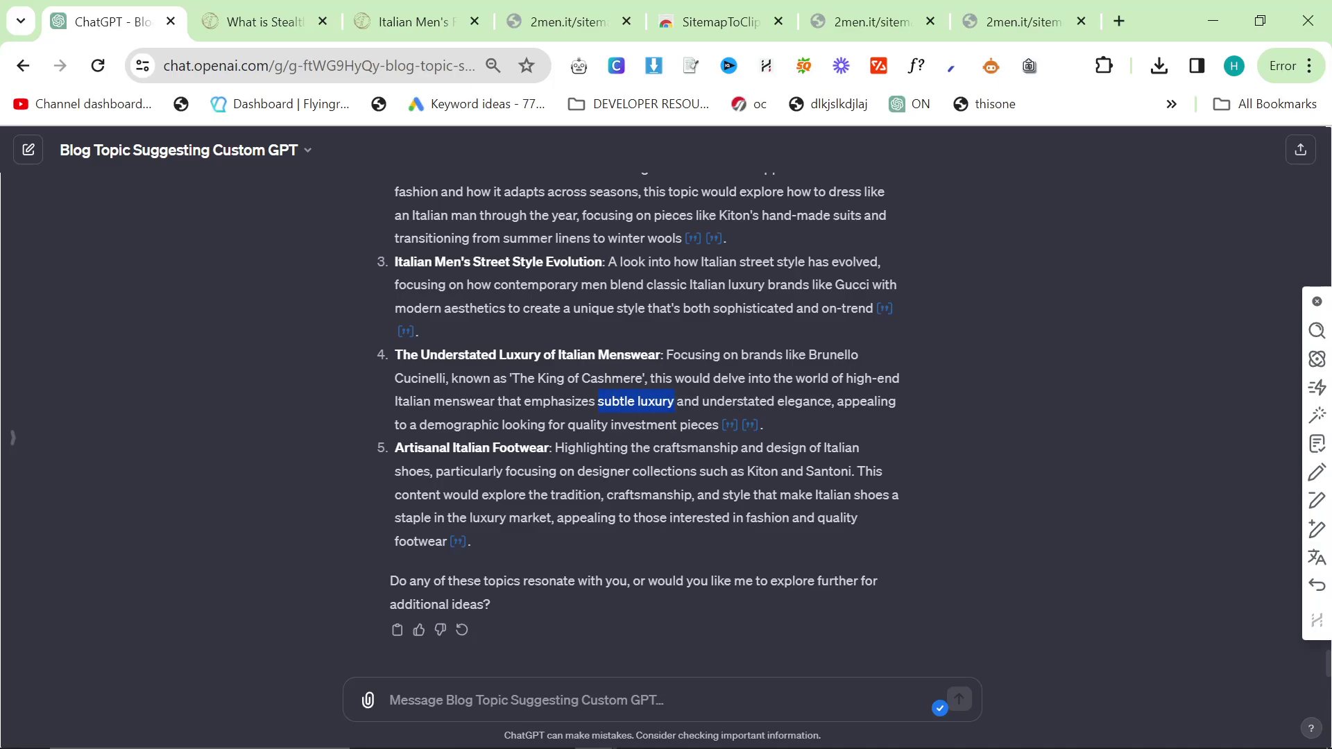
pyautogui.click(652, 403)
pyautogui.moveTo(390, 356); pyautogui.dragTo(813, 425)
pyautogui.click(813, 424)
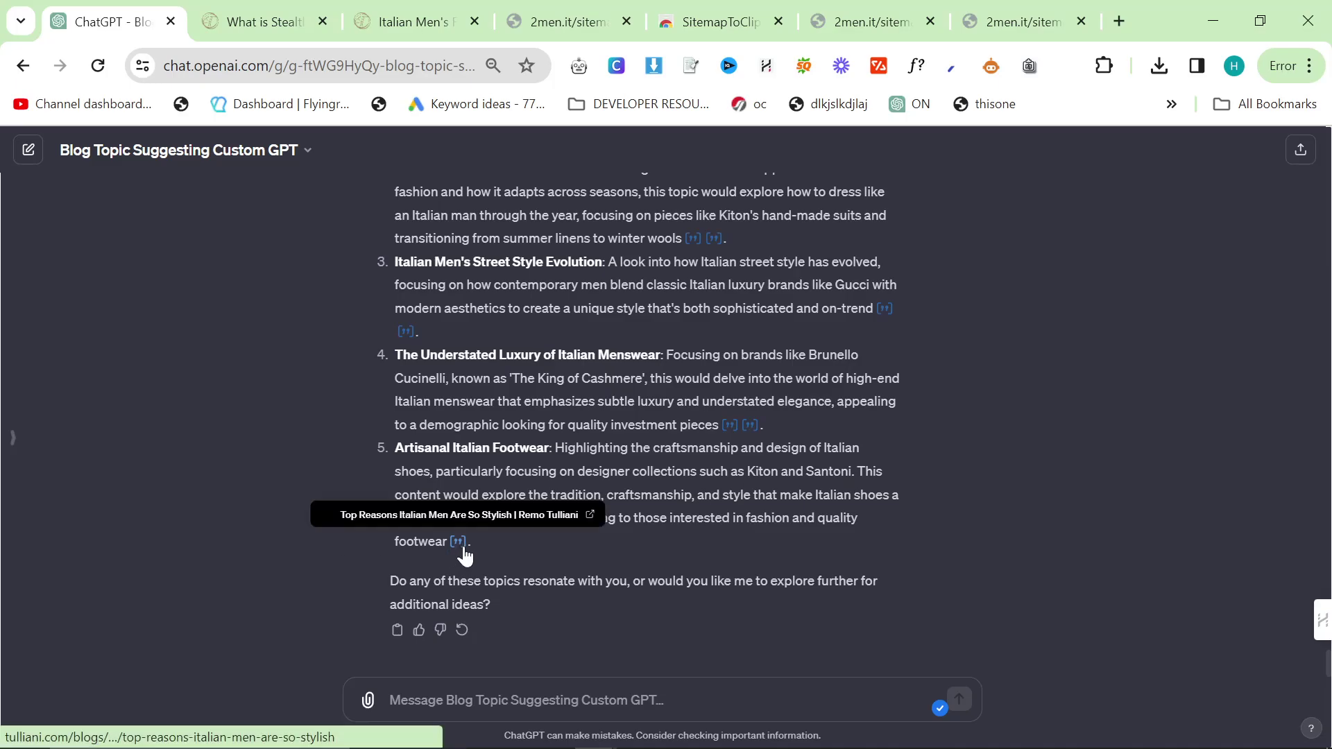
# Step: Read the fifth suggested topic, Artisanal Italian Footwear, including its focus on tradition, craftsmanship and style
pyautogui.moveTo(552, 495); pyautogui.dragTo(901, 517)
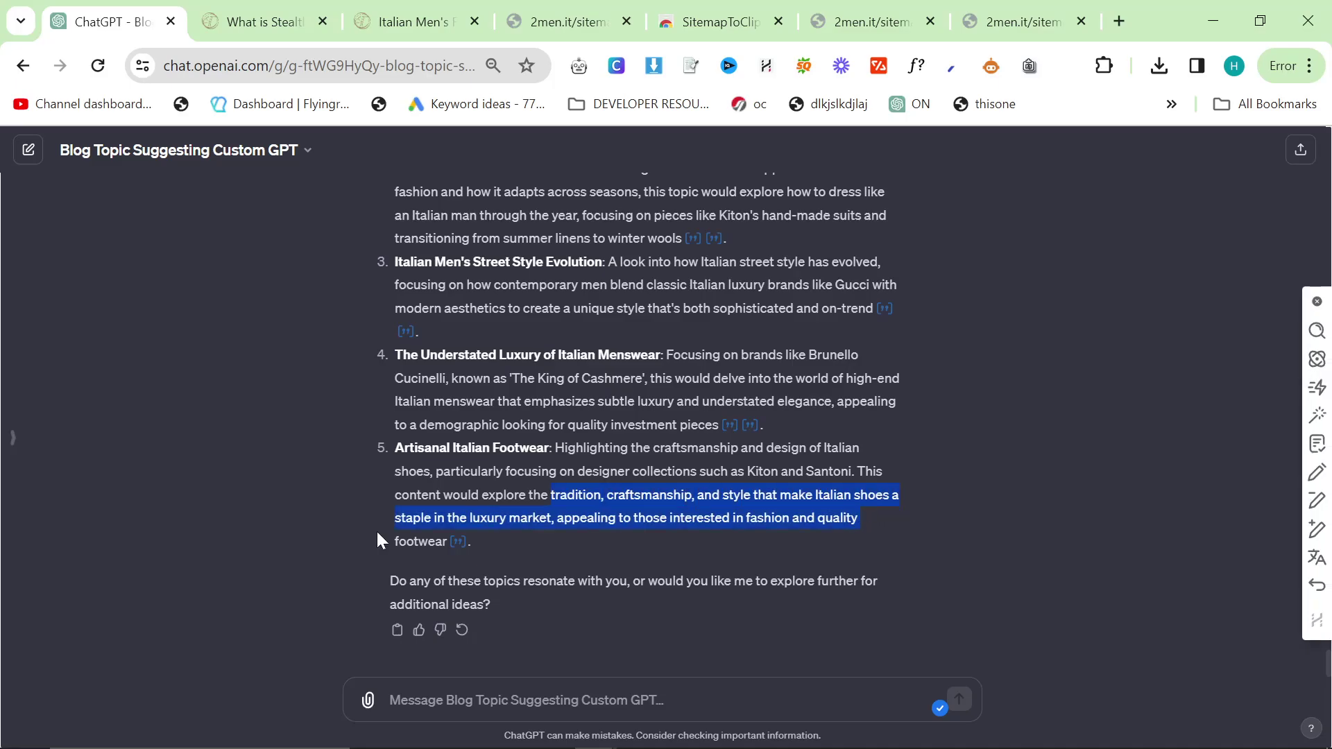
pyautogui.click(901, 517)
pyautogui.moveTo(567, 581); pyautogui.dragTo(572, 481)
pyautogui.moveTo(601, 535); pyautogui.dragTo(394, 471)
pyautogui.click(393, 448)
pyautogui.click(536, 548)
pyautogui.click(394, 471)
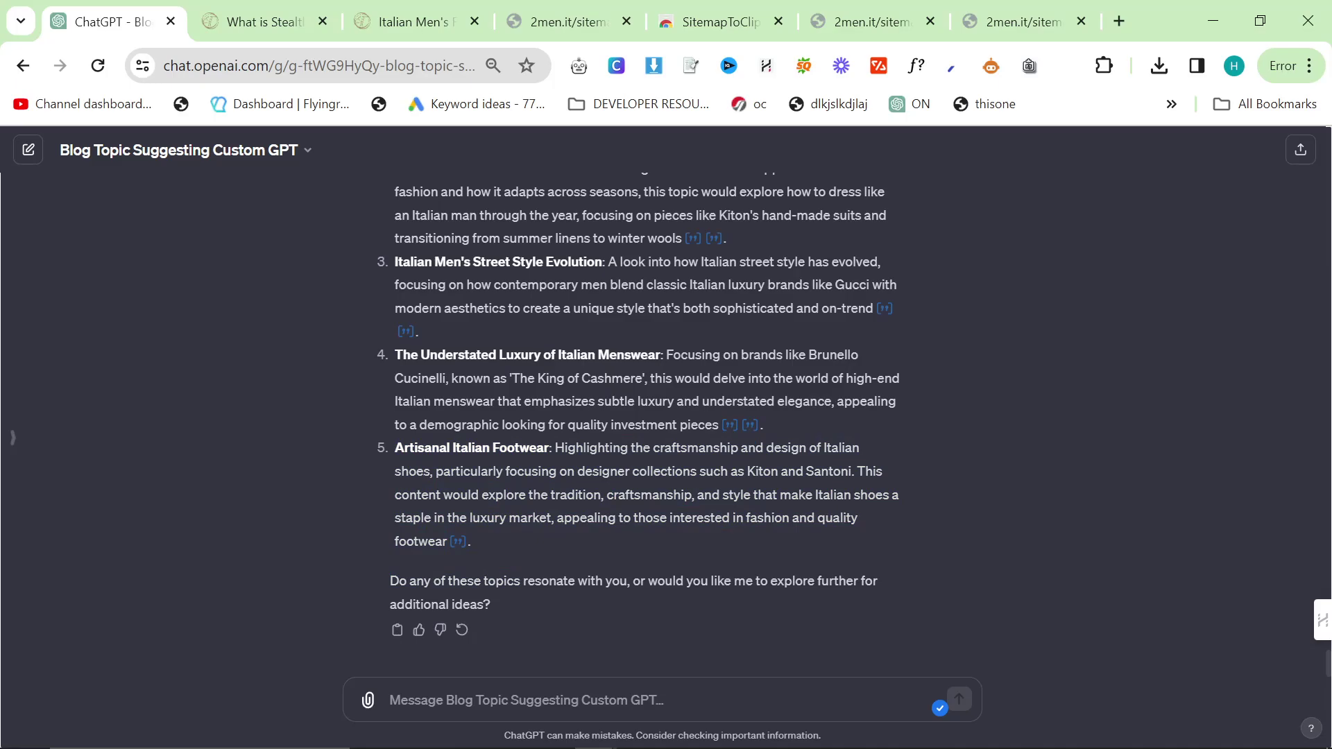
pyautogui.tripleClick(571, 506)
pyautogui.click(526, 577)
# Step: Ask the custom GPT for more topics by sending the message "now give me 20 more"
pyautogui.click(390, 700)
pyautogui.write('now give me 30 more')
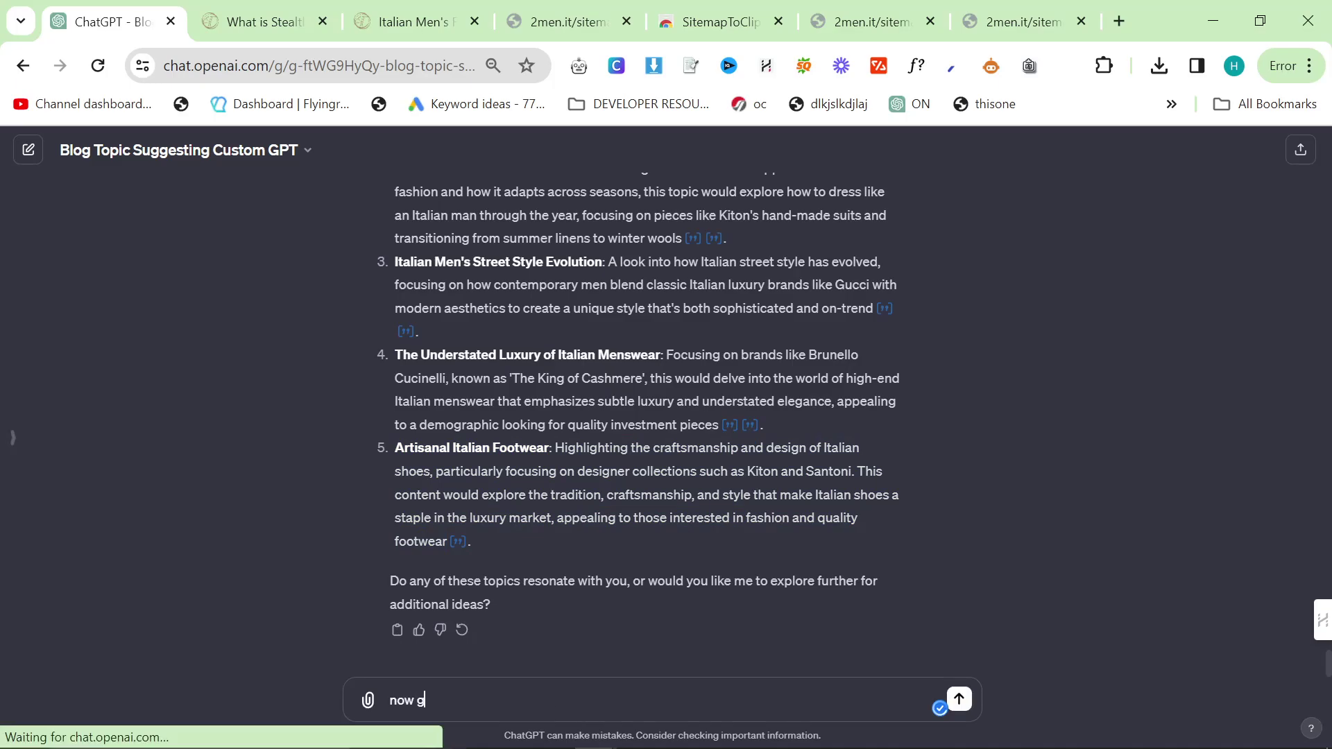
pyautogui.press('Return')
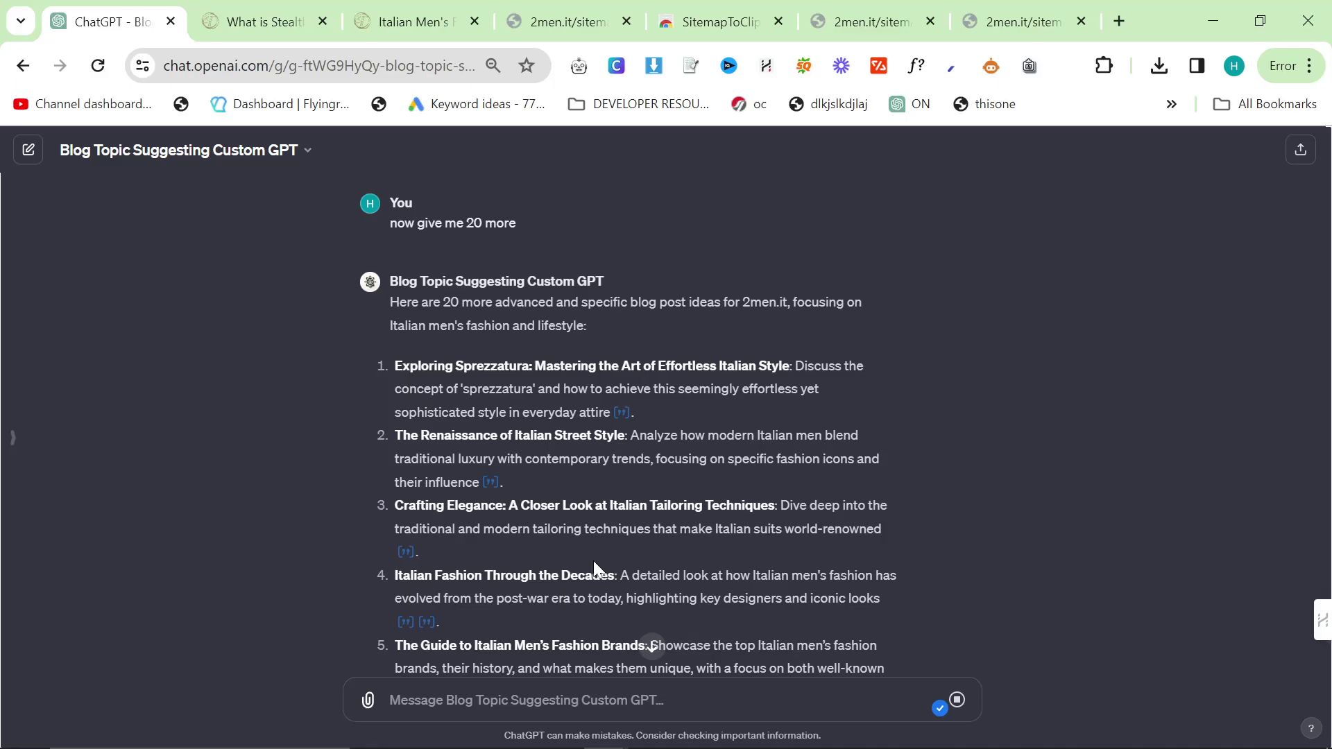
# Step: Copy the word Sprezzatura from the first new suggestion and search Google for "isuit Sprezzatura" in the stealth wealth article's tab
pyautogui.doubleClick(494, 365)
pyautogui.hotkey('ctrl', 'c')
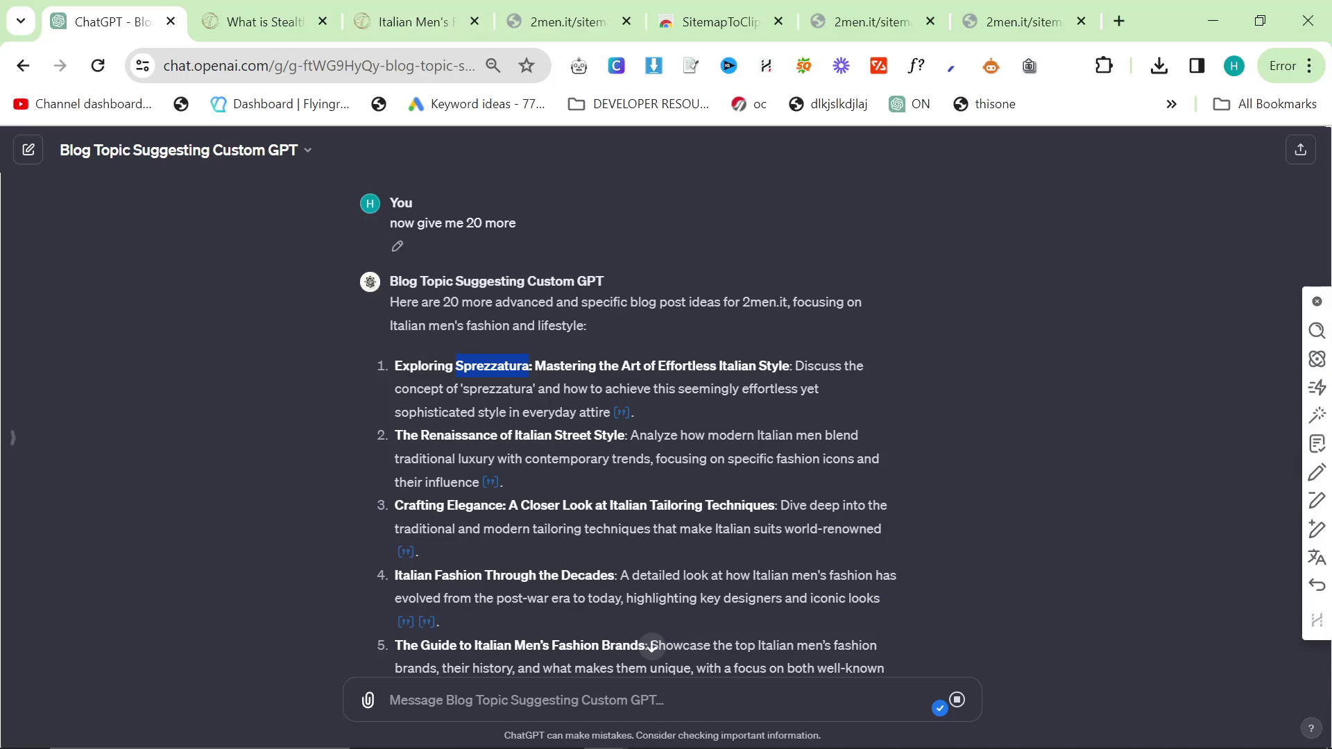
pyautogui.click(261, 20)
pyautogui.click(292, 65)
pyautogui.write('isuit')
pyautogui.hotkey('ctrl', 'v')
pyautogui.press('Return')
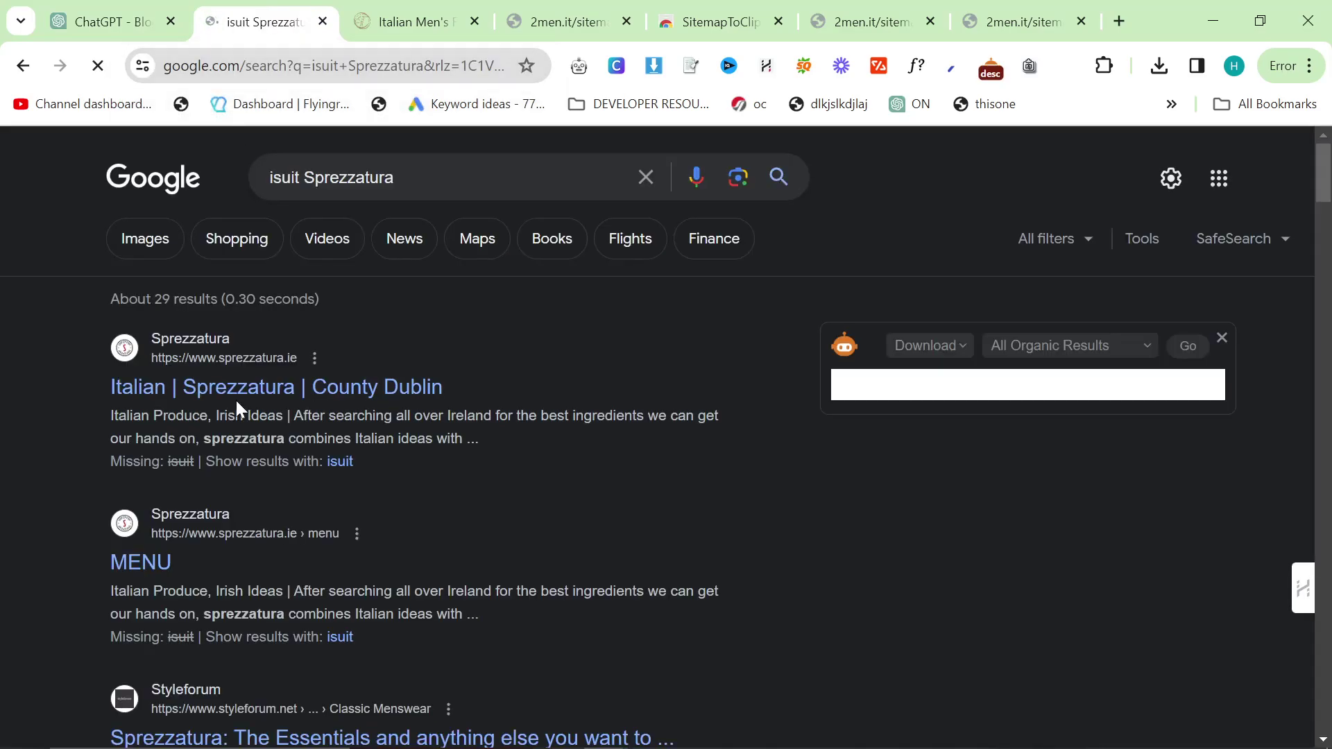
# Step: Open the IsuiT sprezzatura page from the image results and place it directly after the ChatGPT tab
pyautogui.scroll(-1, 242, 410)
pyautogui.scroll(-10, 240, 409)
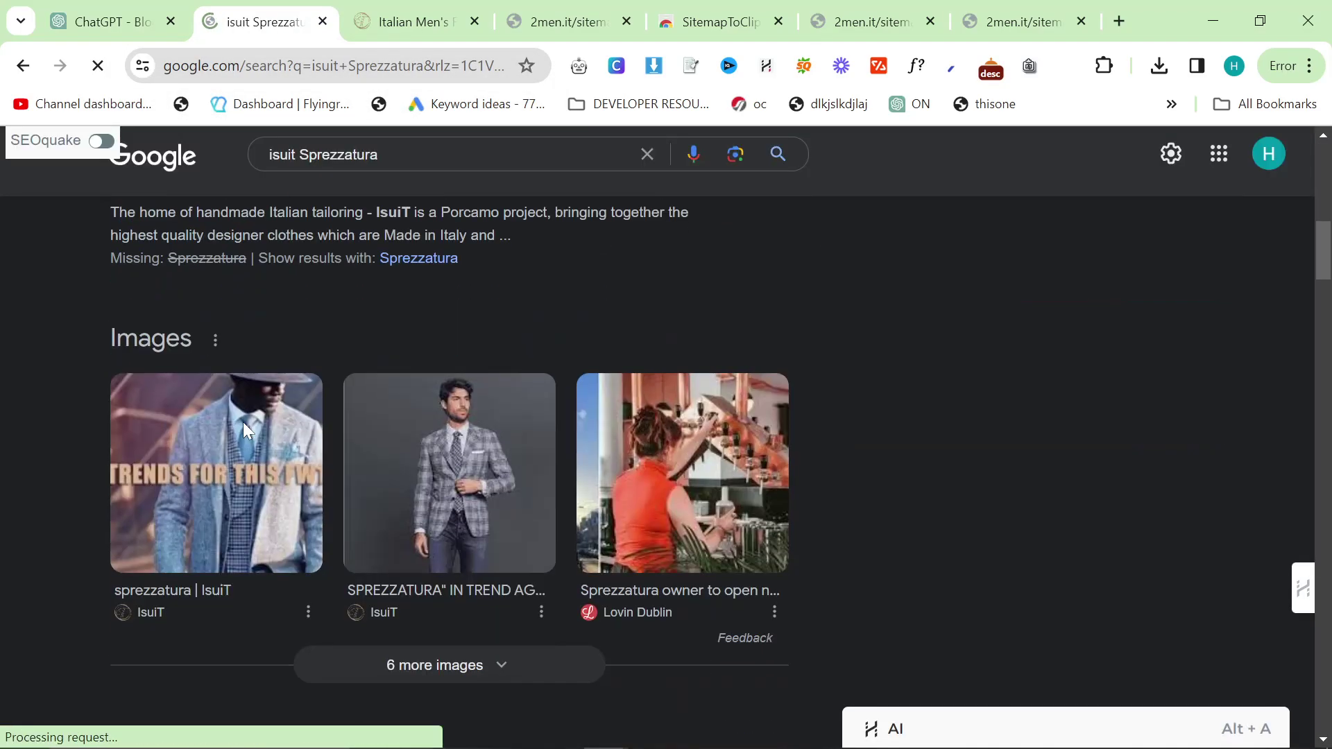
pyautogui.scroll(9, 243, 422)
pyautogui.scroll(-5, 252, 435)
pyautogui.click(216, 576)
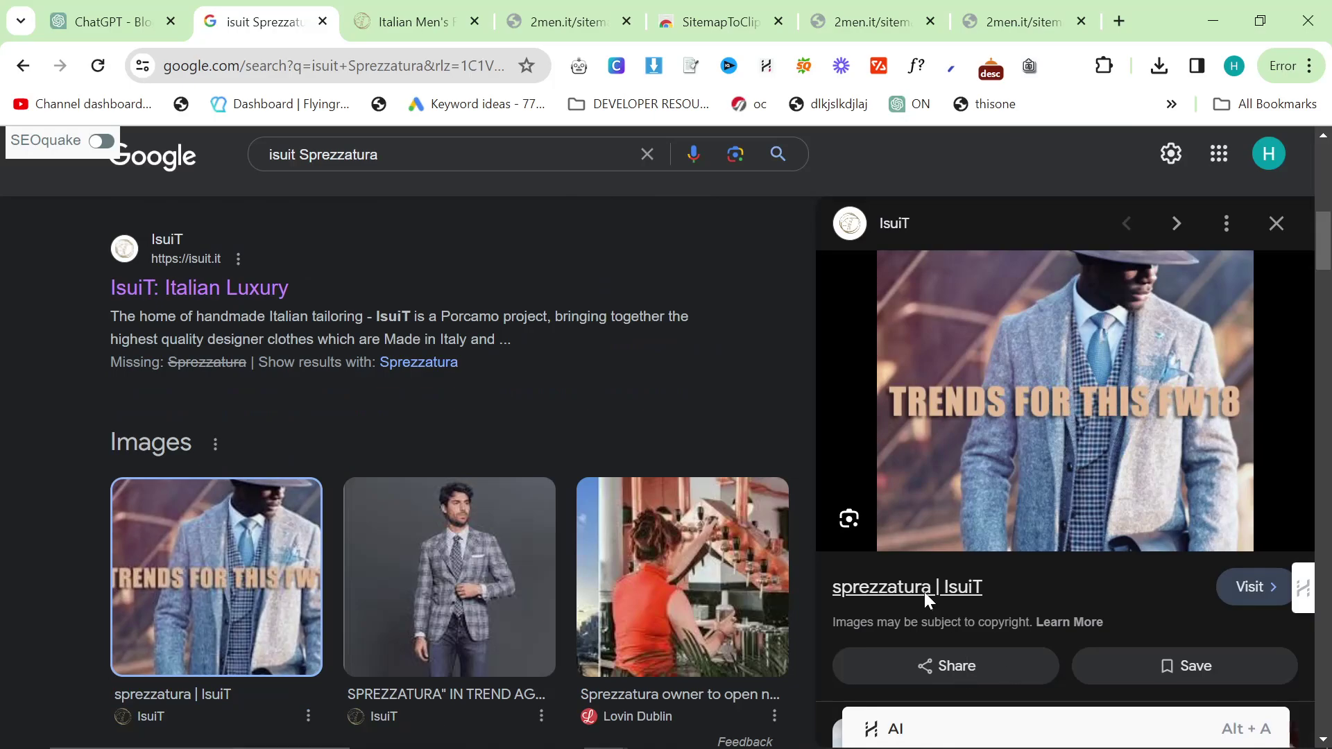
pyautogui.click(922, 594)
pyautogui.moveTo(338, 30); pyautogui.dragTo(199, 25)
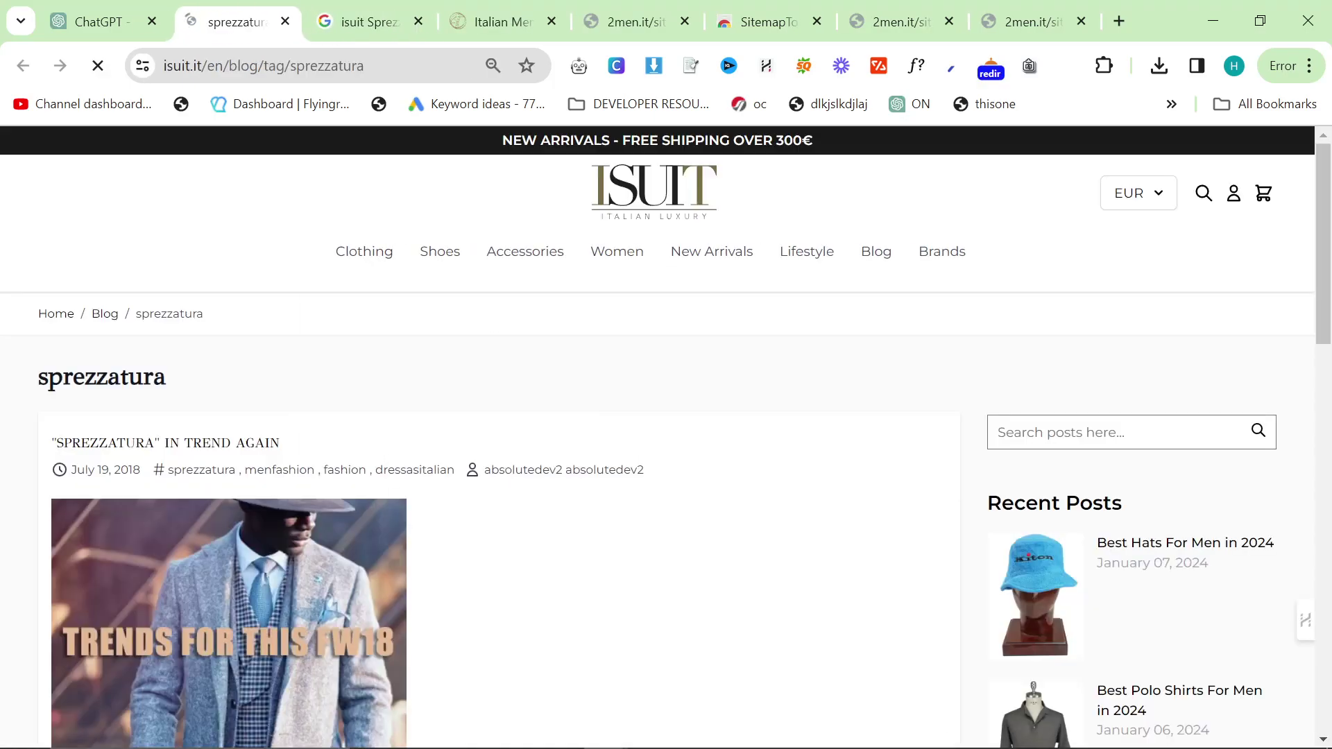
# Step: Open the blog post "SPREZZATURA" IN TREND AGAIN and skim its text and images from beginning to end
pyautogui.scroll(-8, 638, 555)
pyautogui.scroll(5, 613, 526)
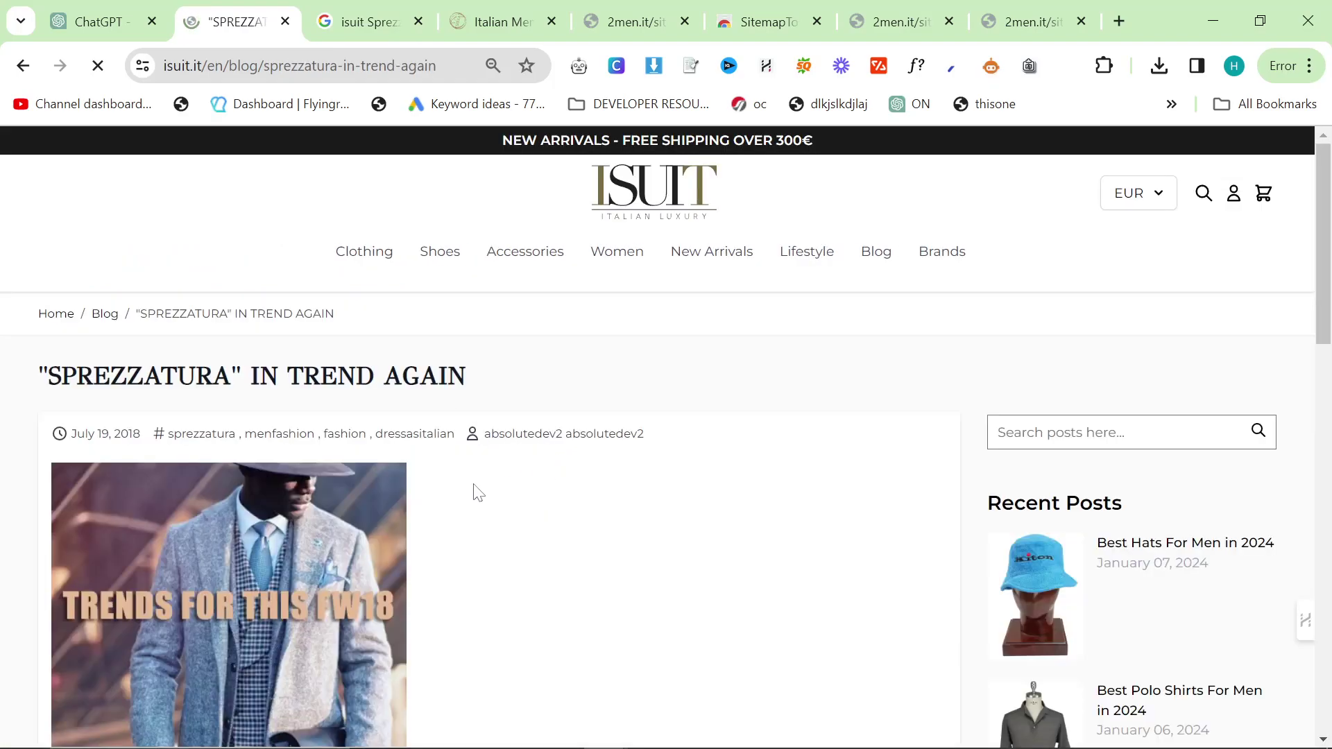
pyautogui.scroll(-7, 473, 491)
pyautogui.scroll(-3, 472, 489)
pyautogui.scroll(4, 464, 490)
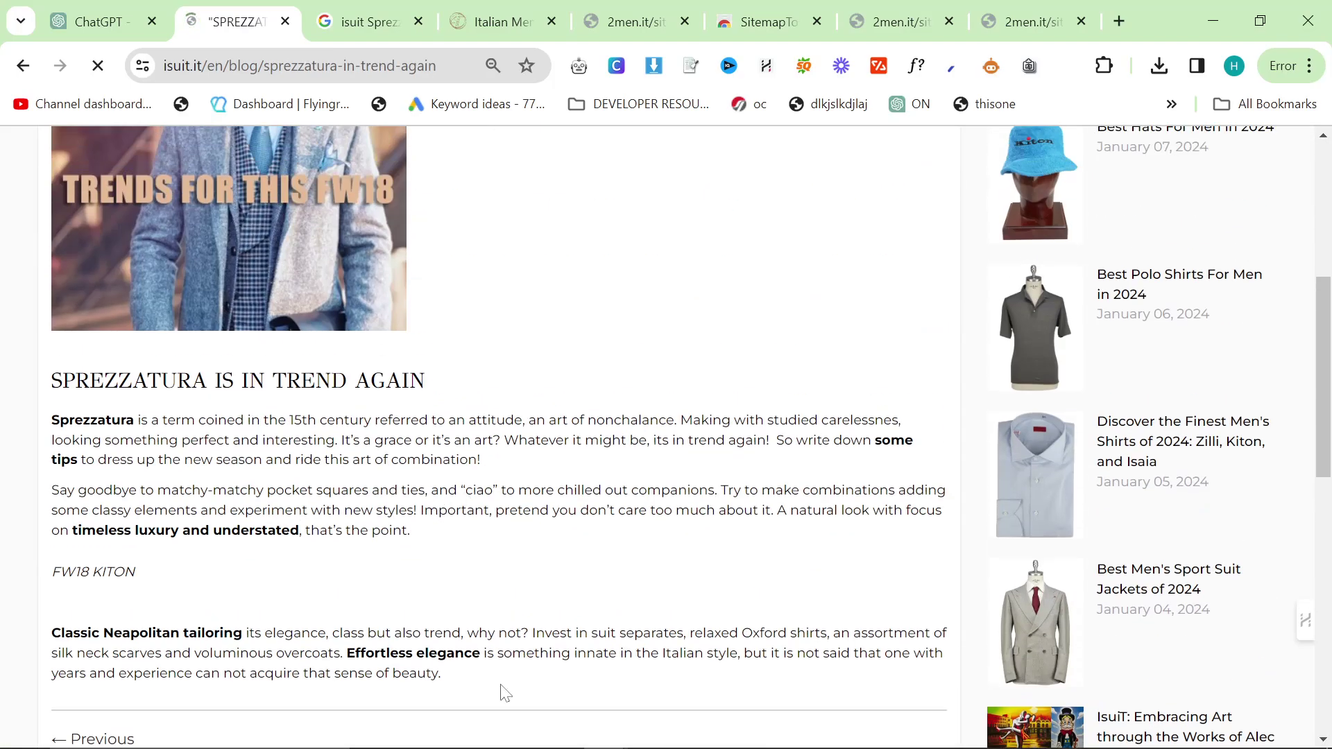
pyautogui.moveTo(502, 664); pyautogui.dragTo(49, 500)
pyautogui.scroll(-6, 229, 471)
pyautogui.scroll(9, 235, 477)
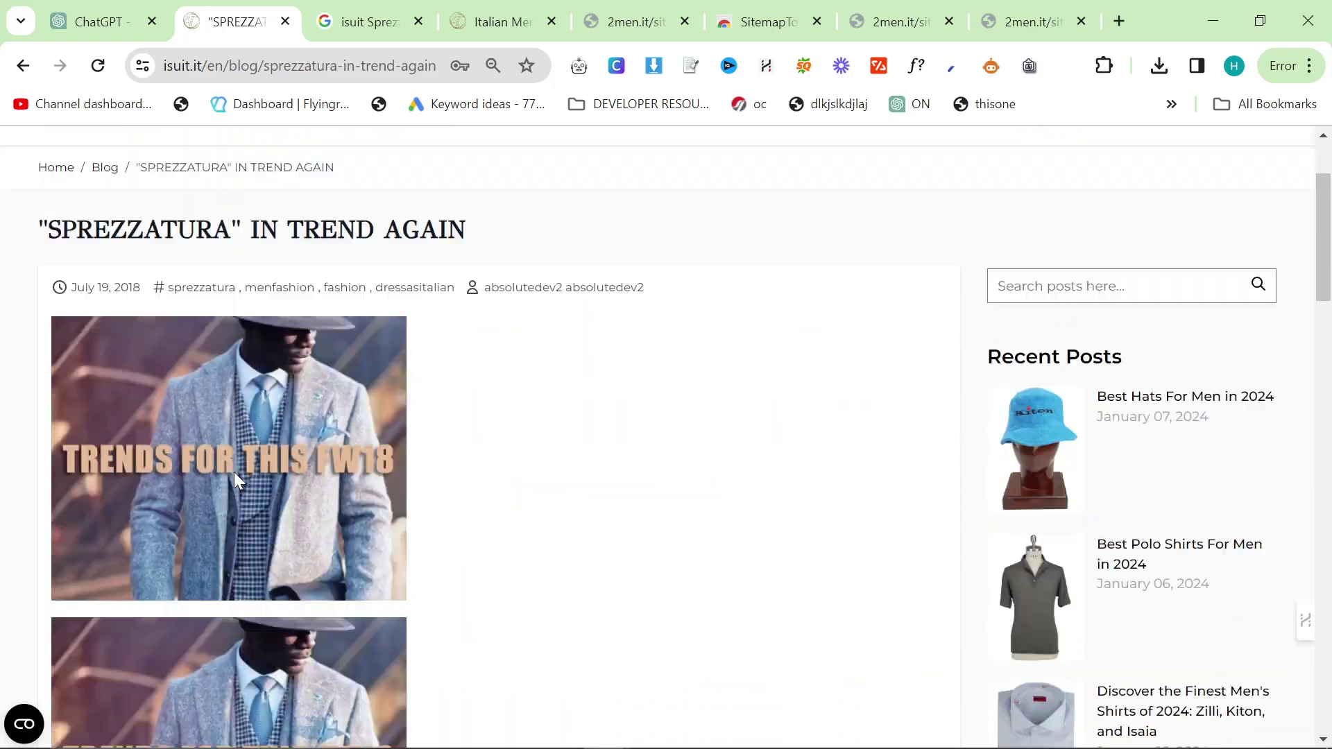
pyautogui.scroll(-4, 234, 479)
pyautogui.scroll(-15, 234, 478)
pyautogui.scroll(6, 236, 479)
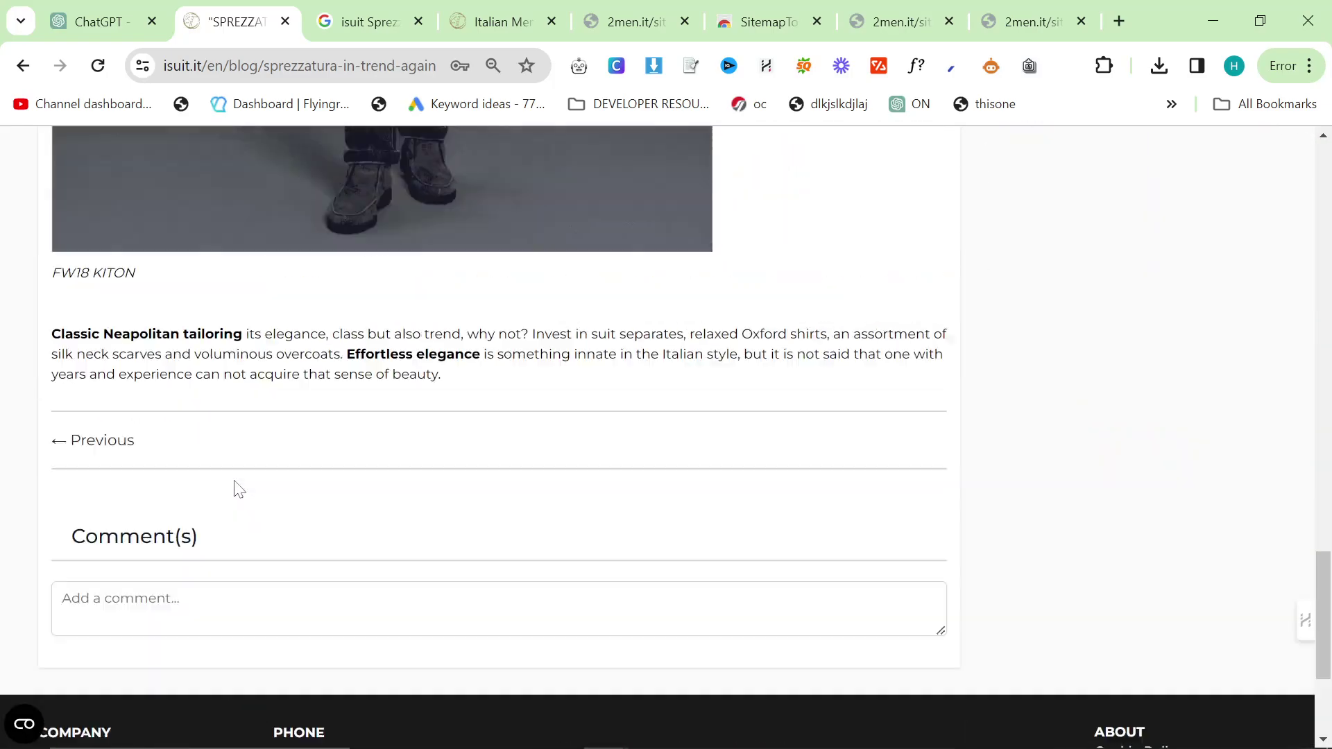
pyautogui.scroll(12, 239, 479)
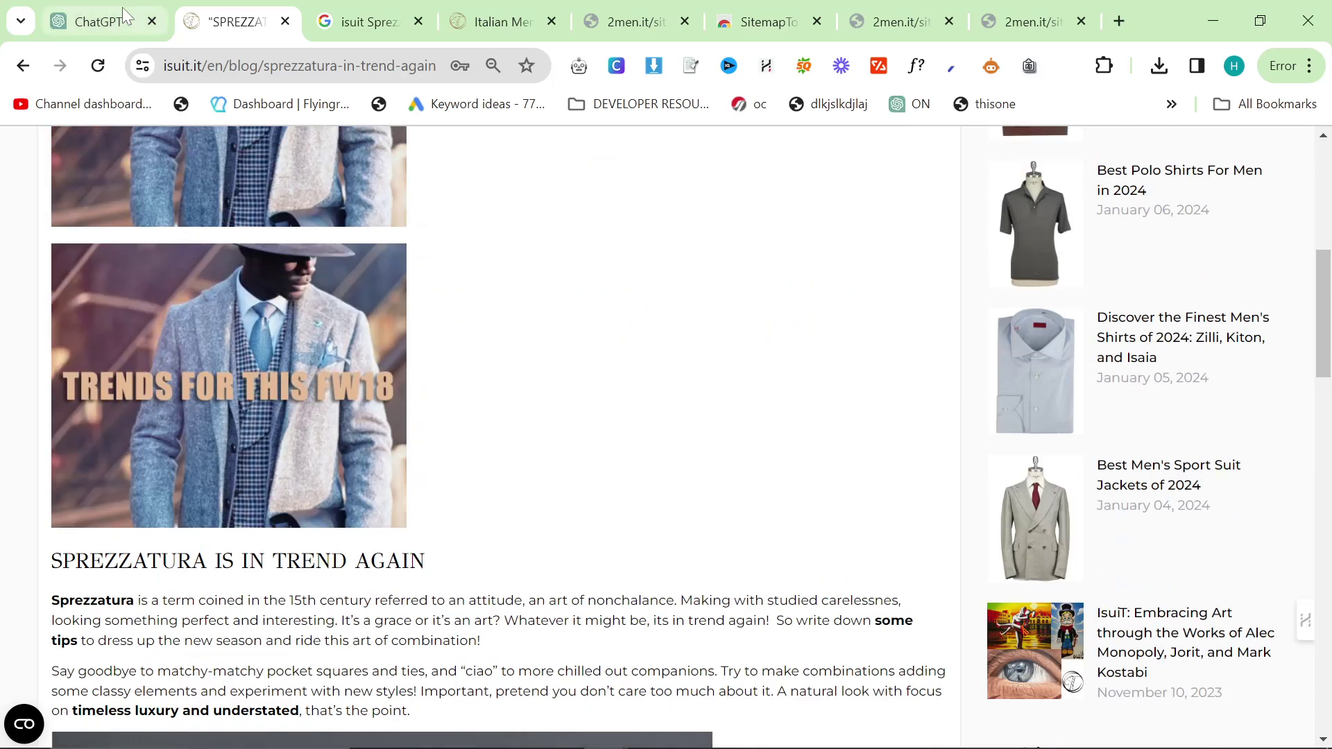
pyautogui.scroll(-5, 274, 545)
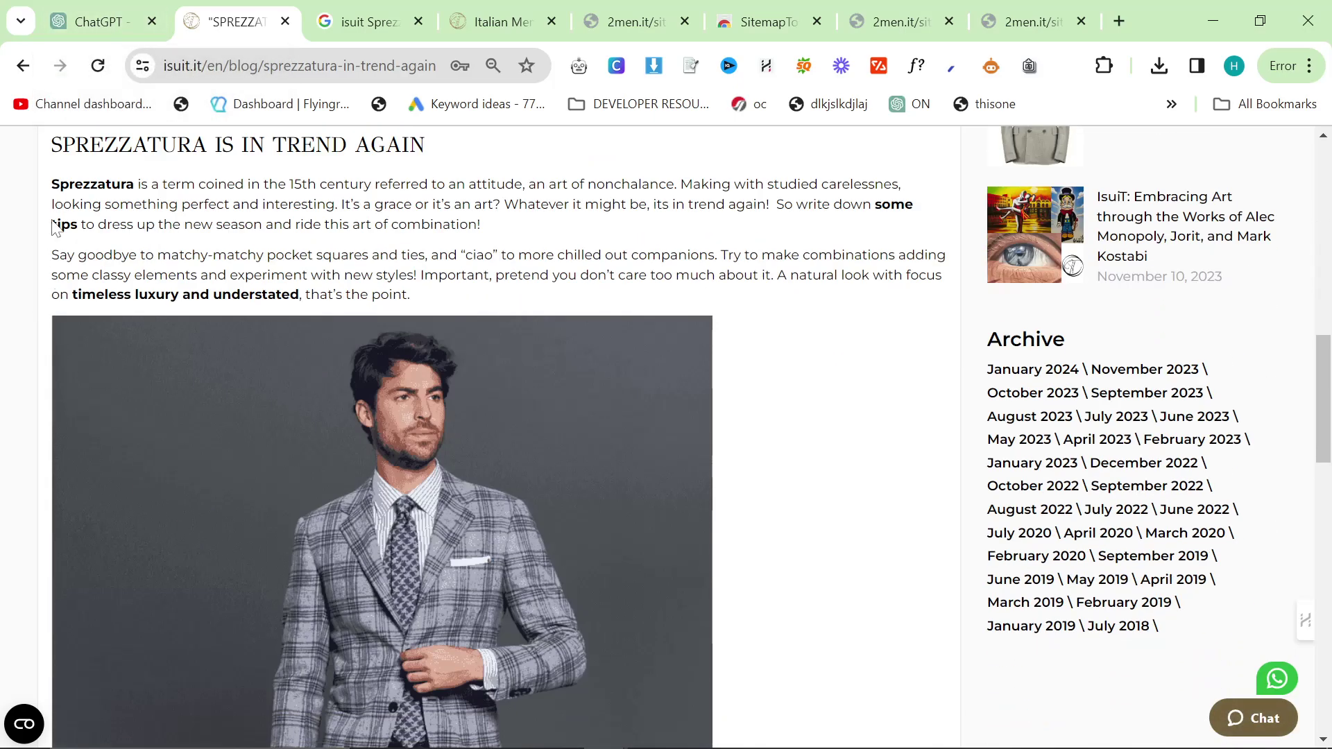
# Step: Review the first new suggestions in the custom GPT chat, and open 2men.it's Journal page in the Italian Fashion 101 article's tab
pyautogui.click(98, 18)
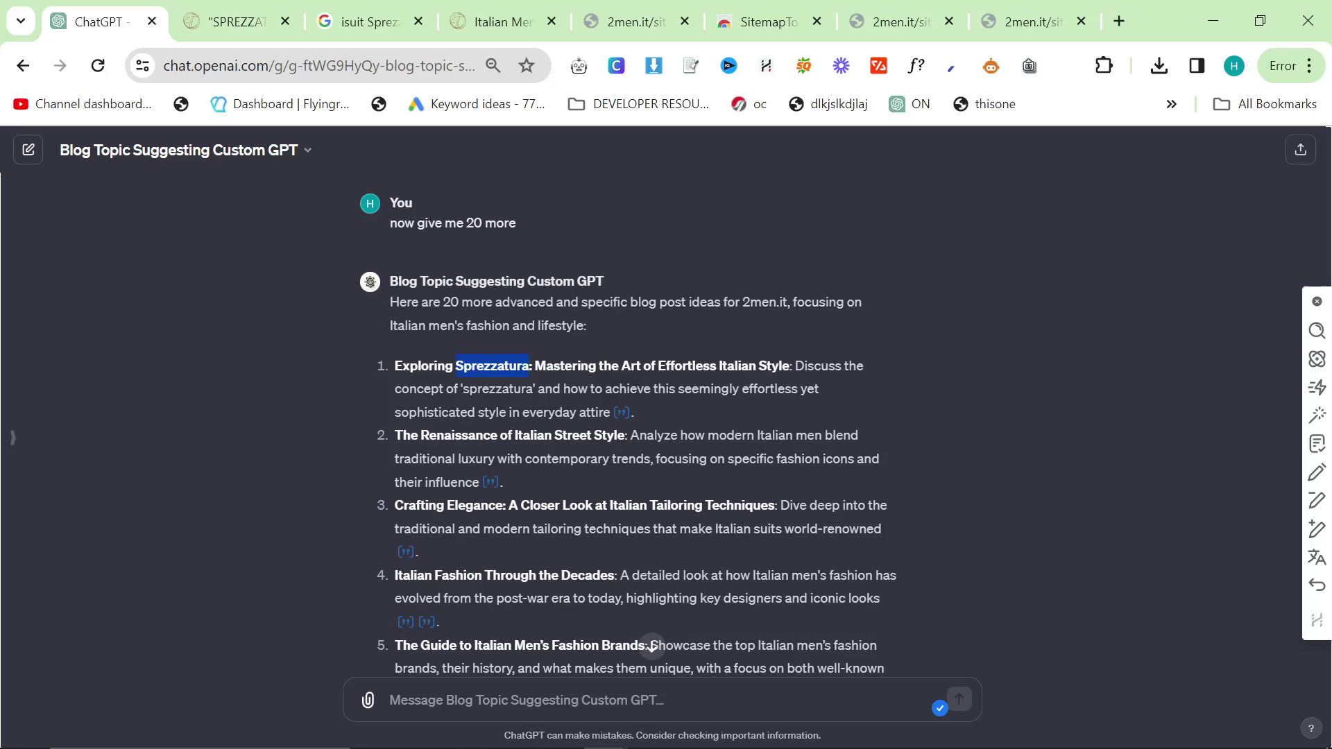
pyautogui.scroll(-2, 653, 647)
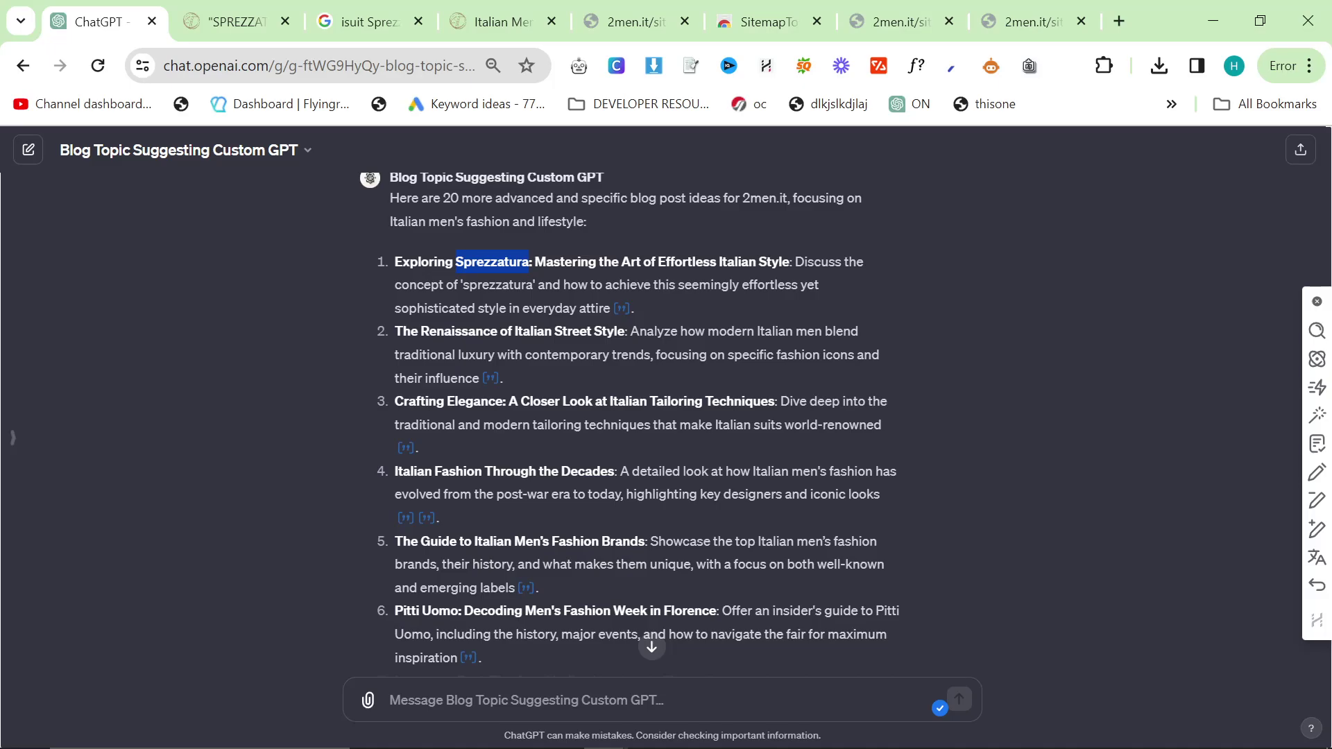
pyautogui.click(513, 21)
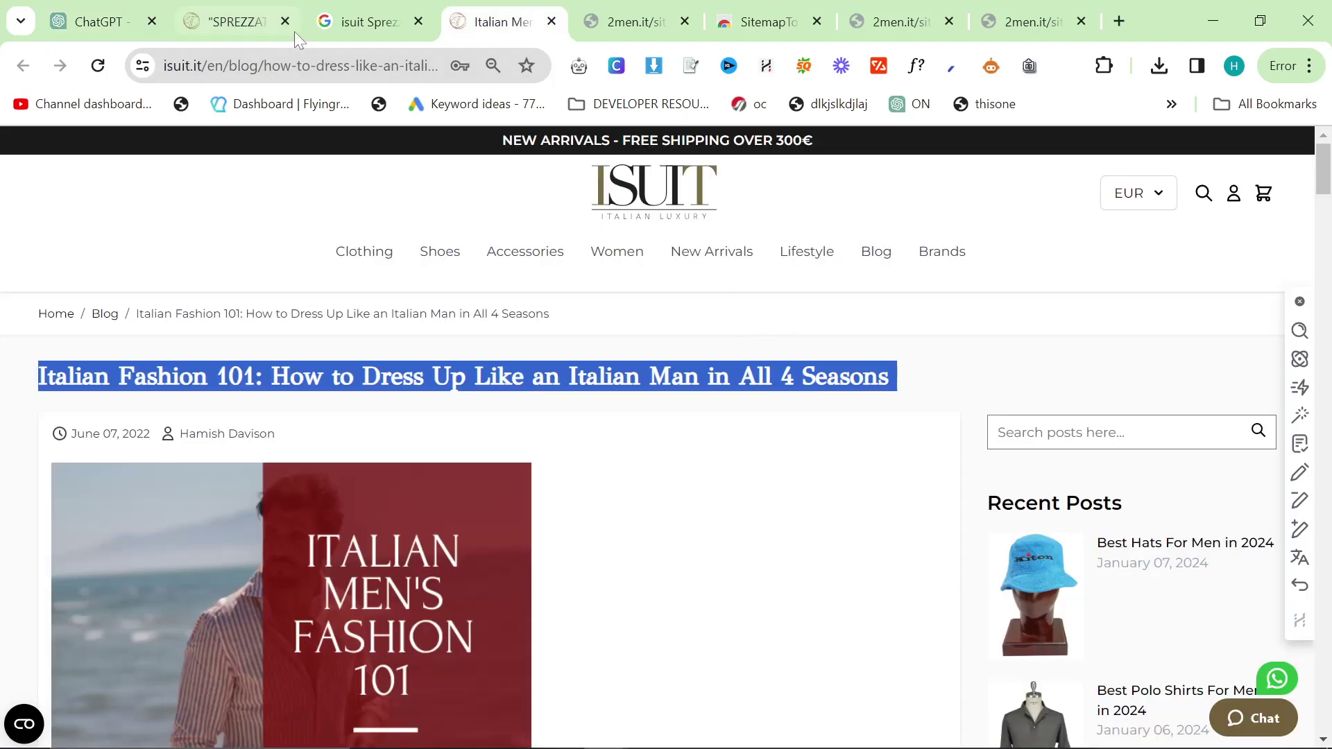
pyautogui.click(298, 65)
pyautogui.write('2men')
pyautogui.press('Return')
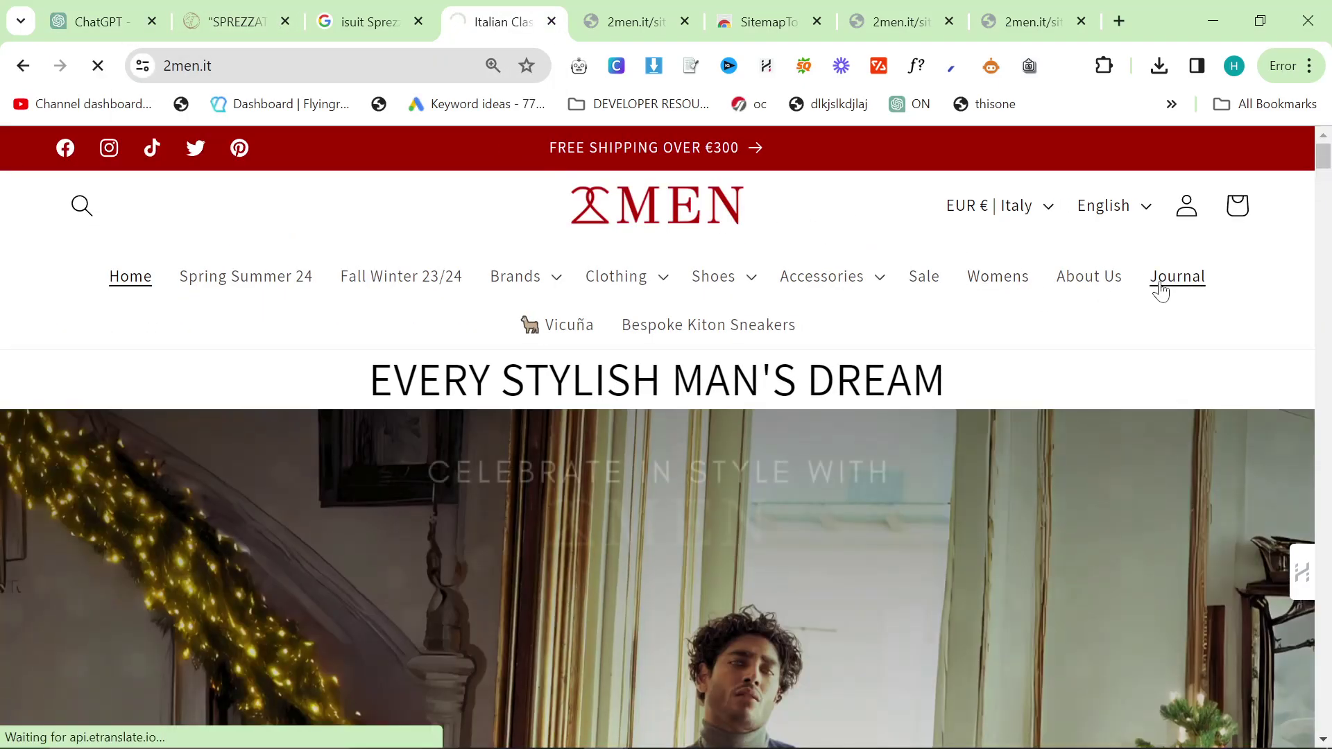
pyautogui.click(1160, 290)
# Step: Skim the article titles on the first page of the 2men.it journal and continue to page 2
pyautogui.scroll(-3, 736, 535)
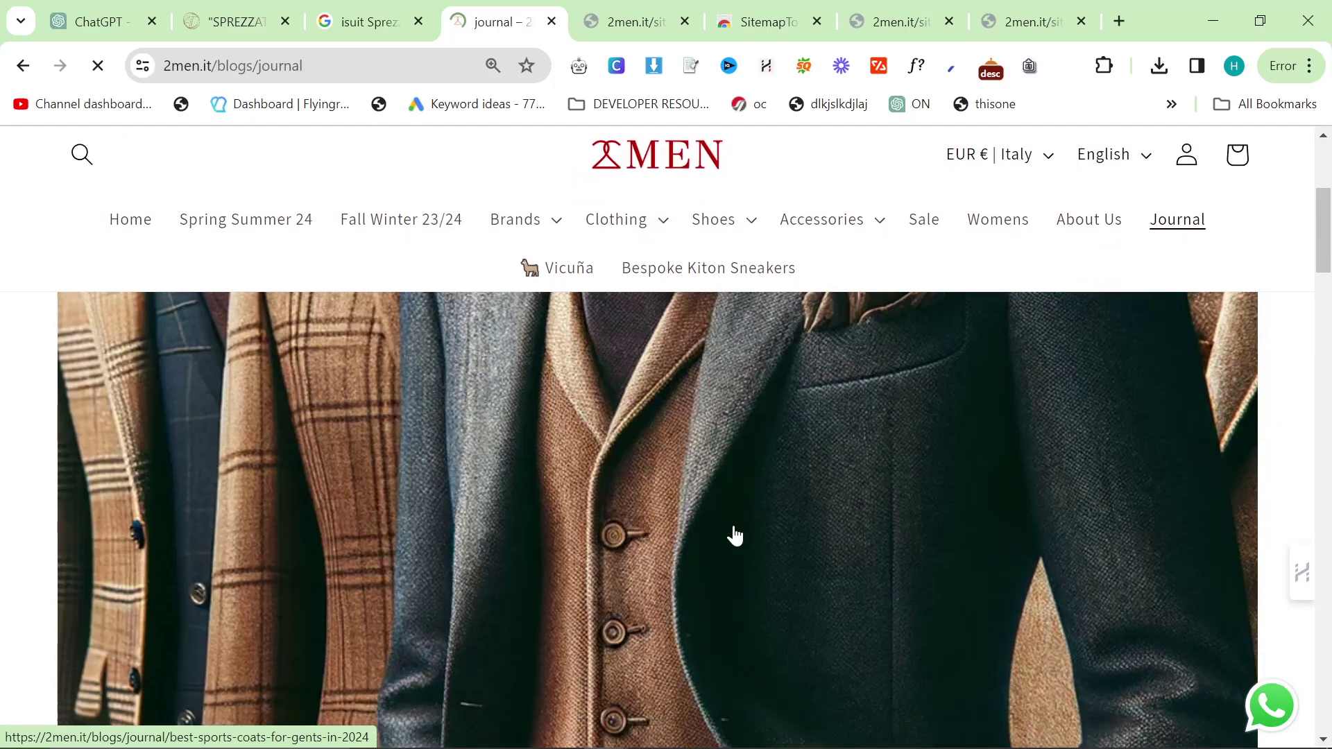
pyautogui.scroll(-5, 737, 533)
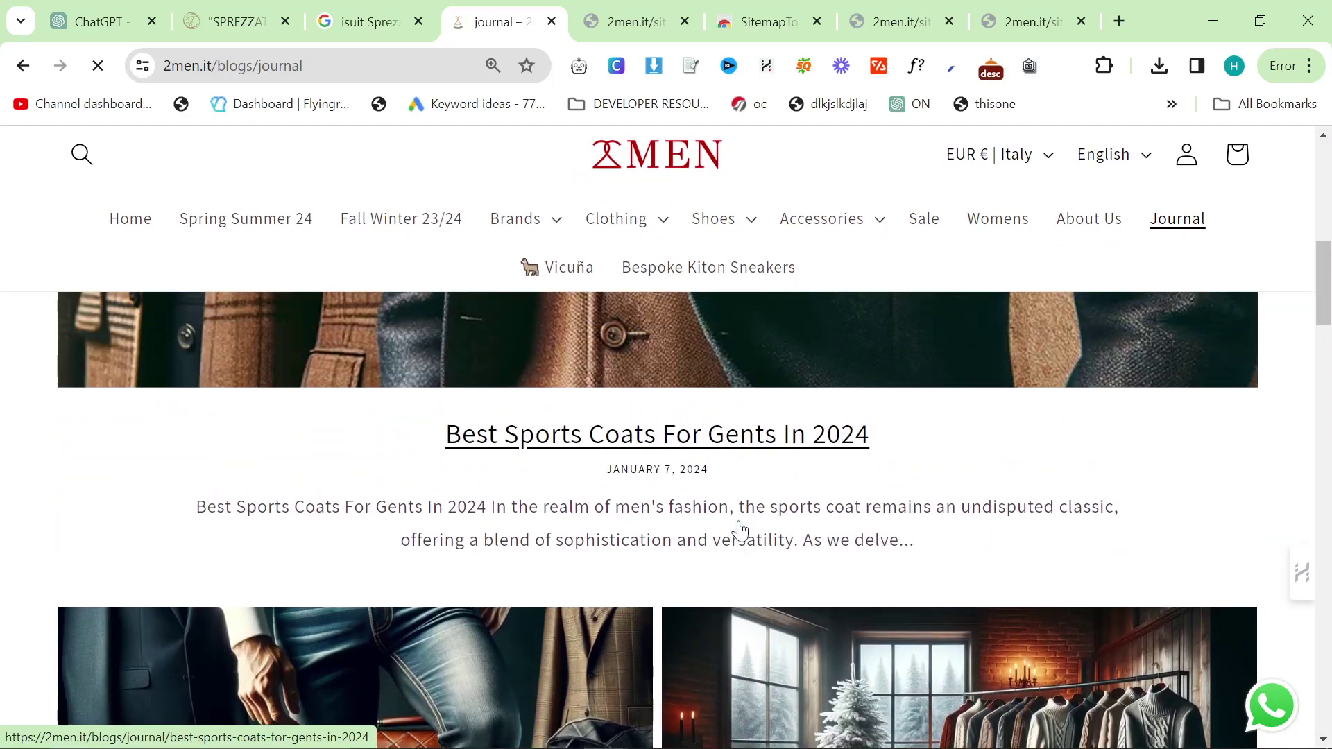
pyautogui.scroll(-4, 537, 467)
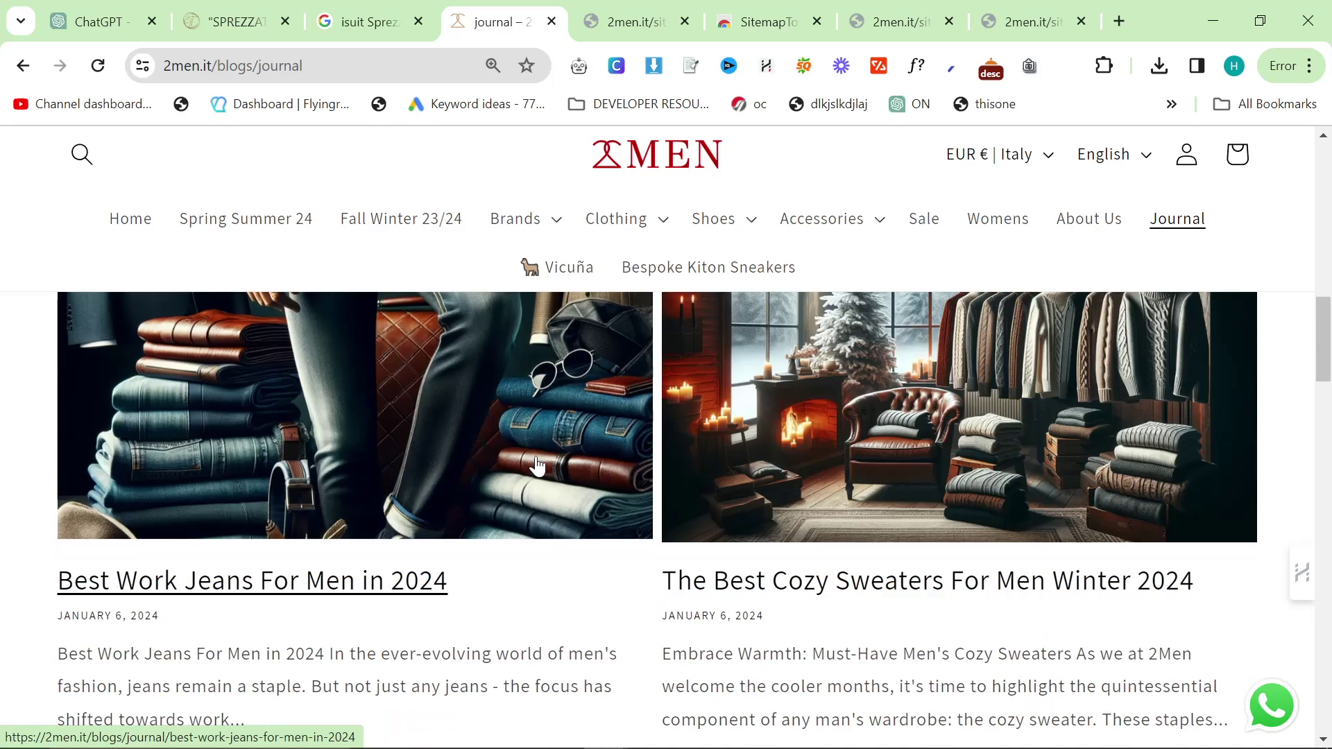
pyautogui.scroll(-3, 538, 466)
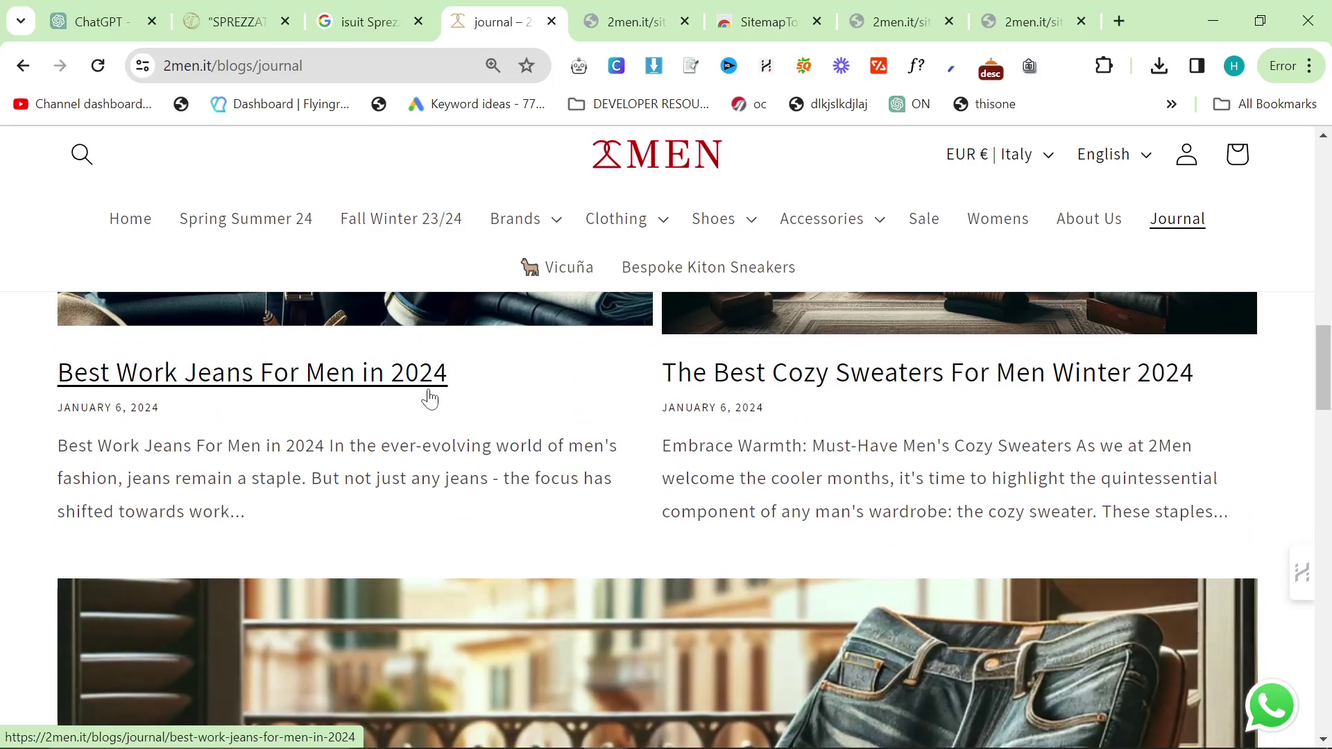
pyautogui.scroll(-8, 478, 408)
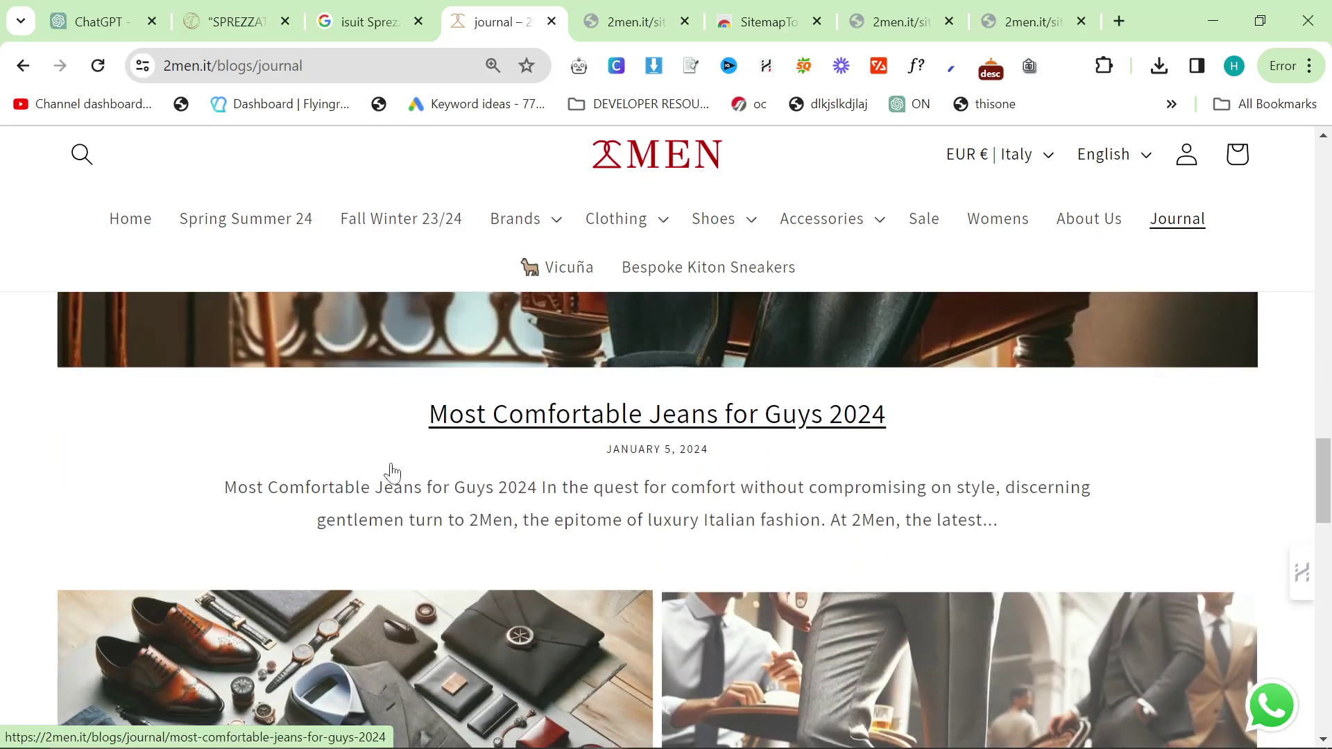
pyautogui.scroll(-7, 402, 459)
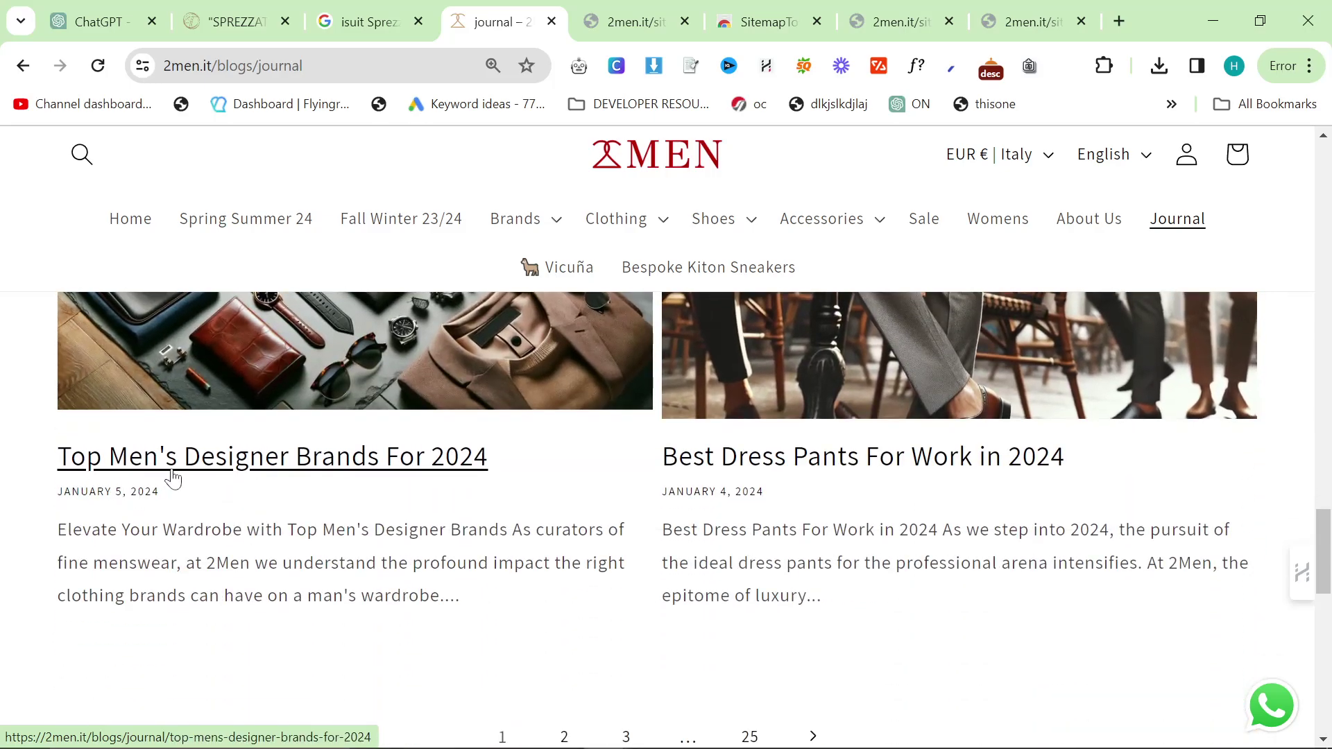
pyautogui.scroll(-3, 826, 517)
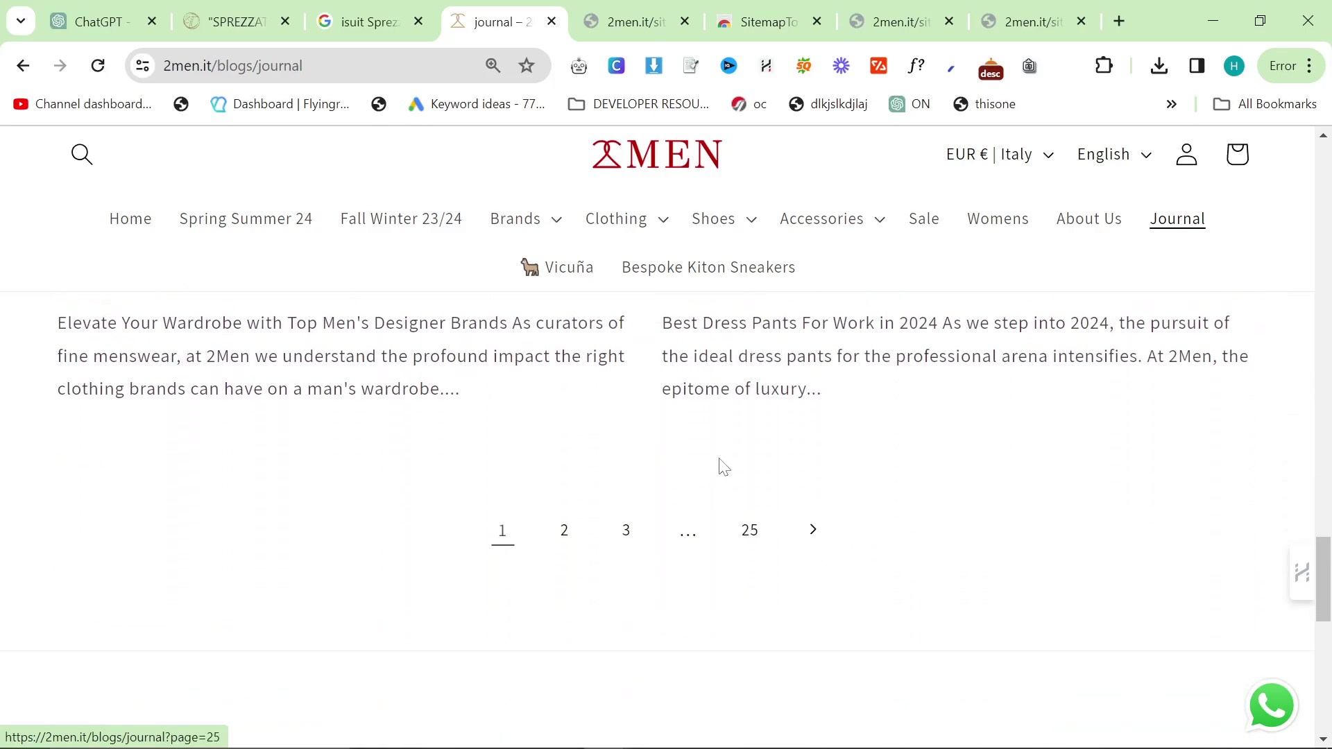
pyautogui.scroll(1, 723, 466)
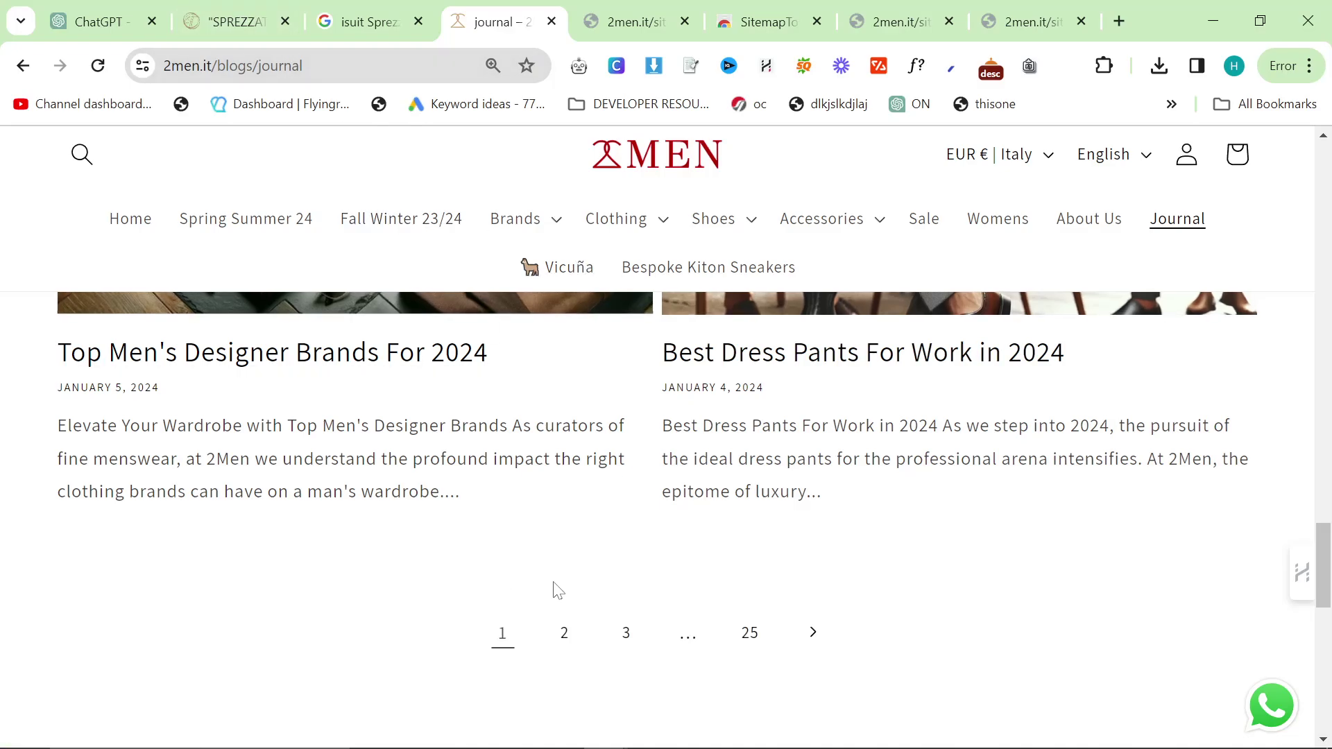
pyautogui.click(564, 633)
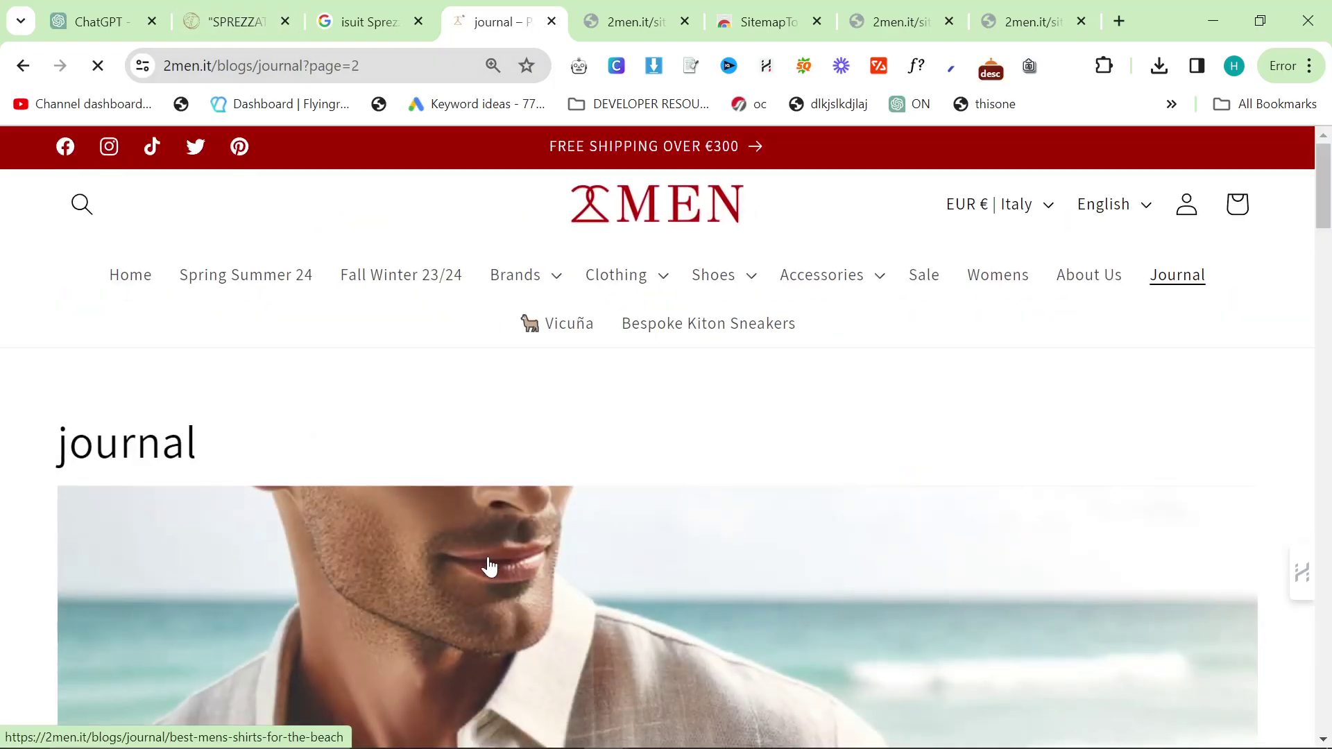
pyautogui.scroll(-6, 483, 564)
# Step: Return to the custom GPT chat and read suggestions 2 to 14, highlighting the Pitti Uomo fashion week topic
pyautogui.click(82, 16)
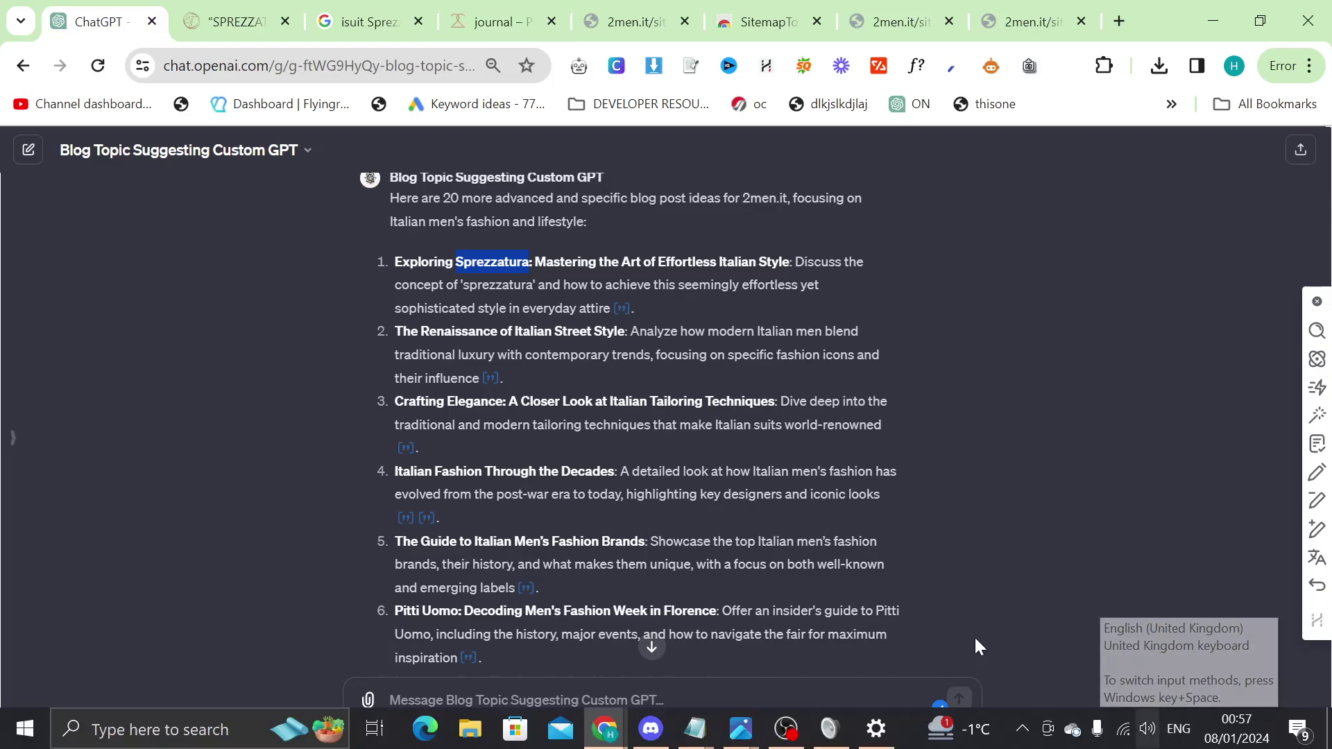
pyautogui.moveTo(386, 378); pyautogui.dragTo(627, 446)
pyautogui.click(652, 647)
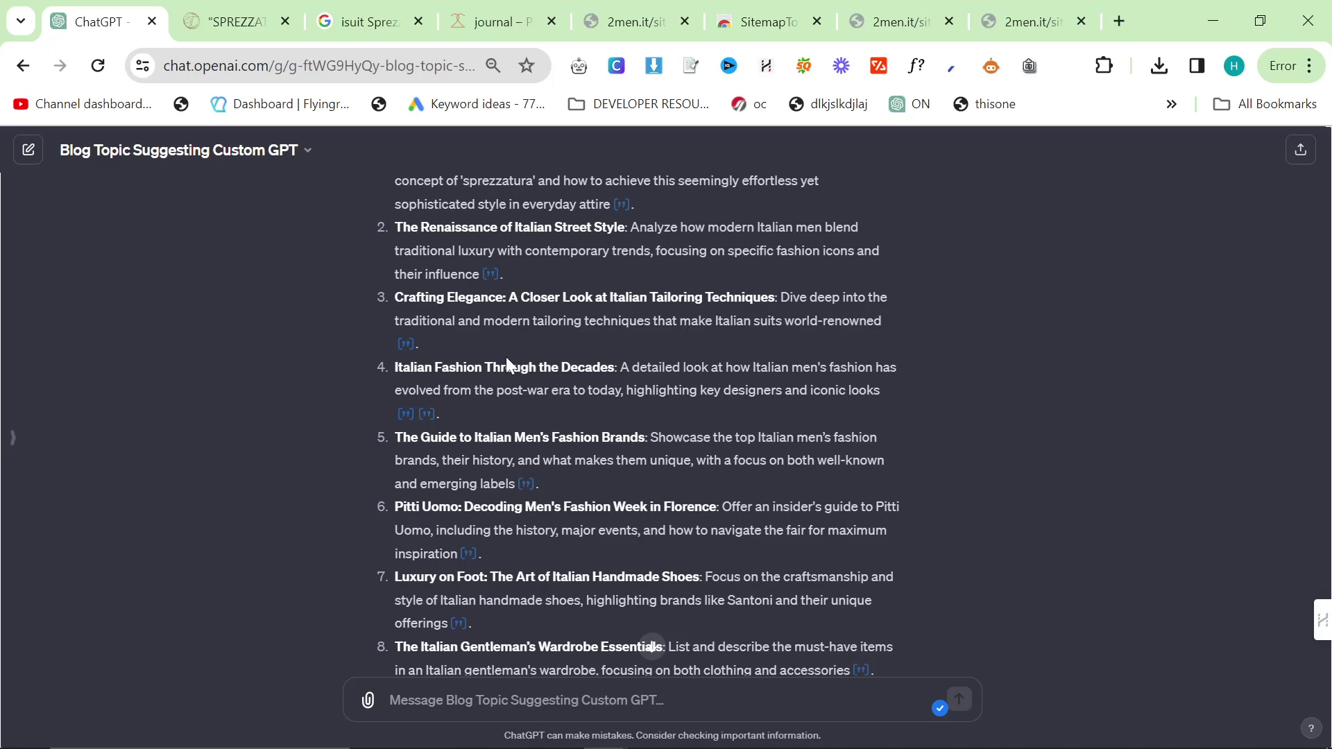
pyautogui.tripleClick(636, 400)
pyautogui.click(636, 401)
pyautogui.scroll(-2, 627, 406)
pyautogui.tripleClick(627, 408)
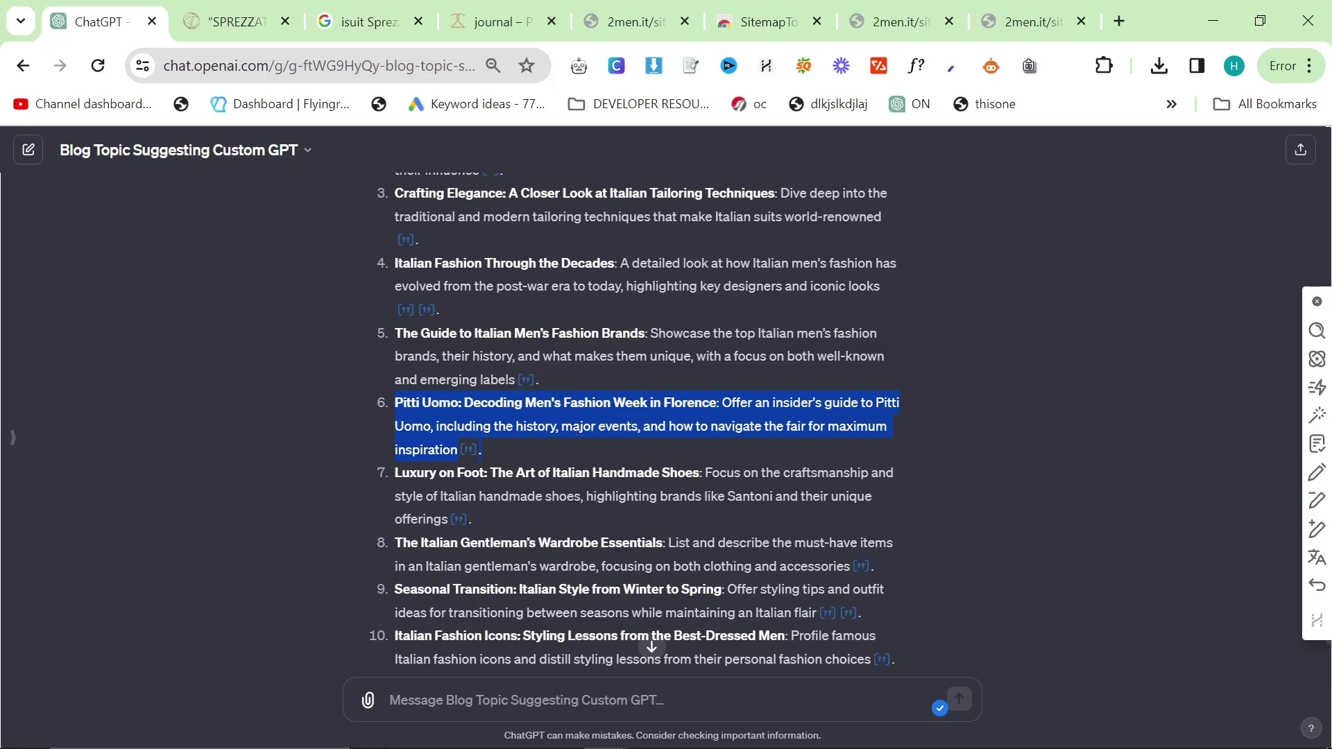
pyautogui.scroll(-3, 556, 439)
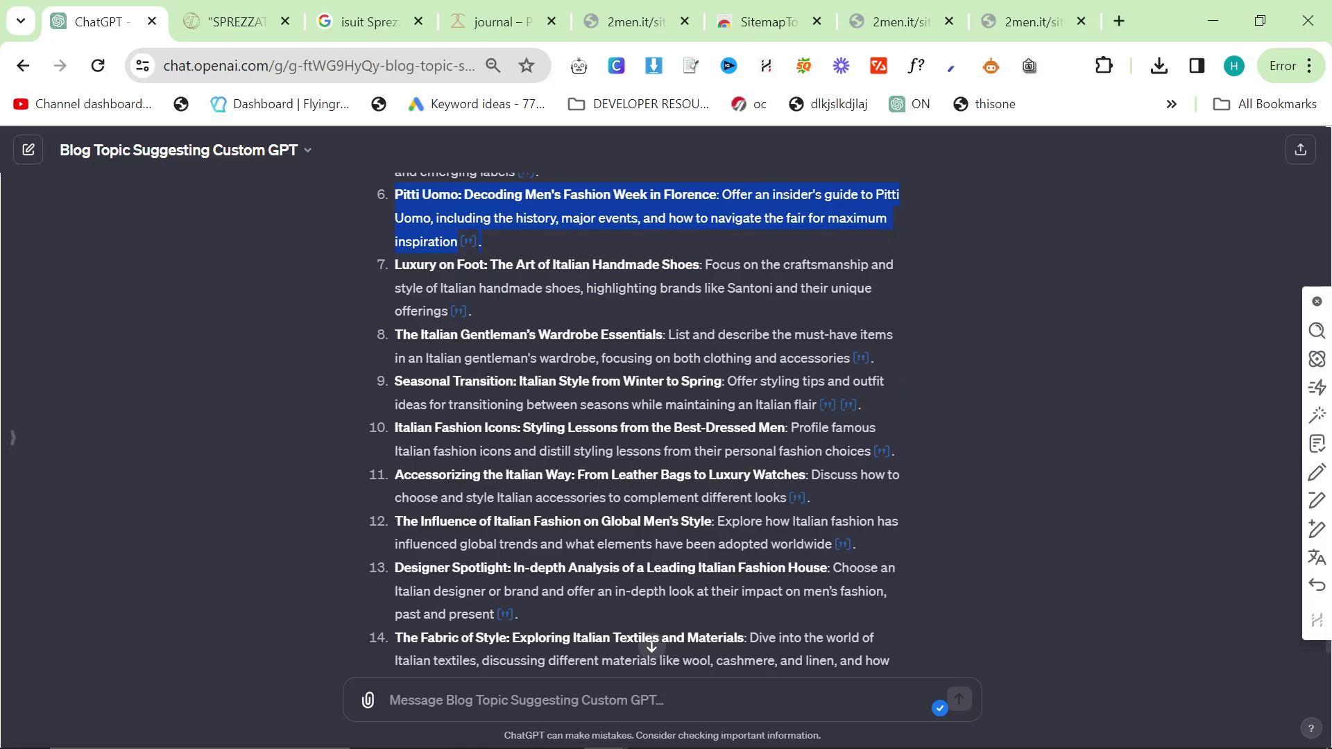
pyautogui.scroll(-3, 544, 459)
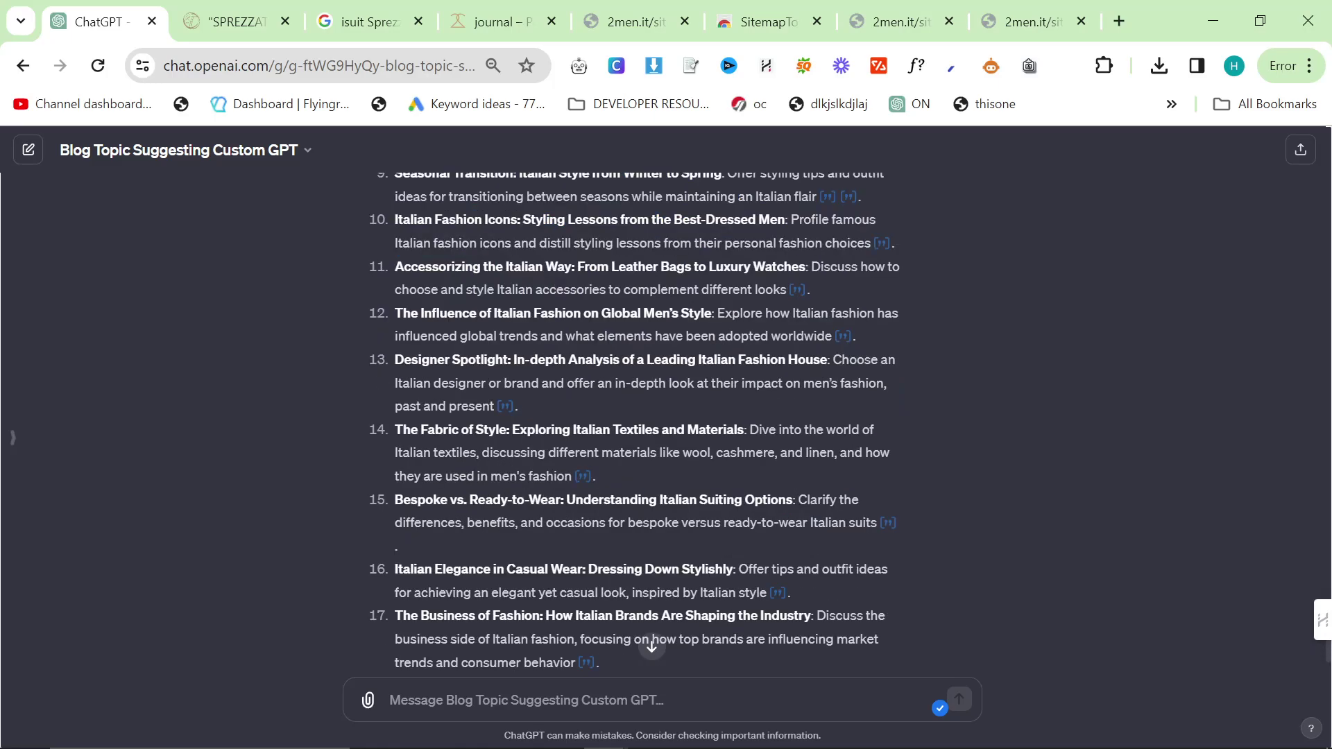
# Step: Highlight suggestion 15 on Italian suiting options, ending with only "Bespoke vs. Ready-to-Wear:" selected in its title
pyautogui.moveTo(567, 500); pyautogui.dragTo(795, 499)
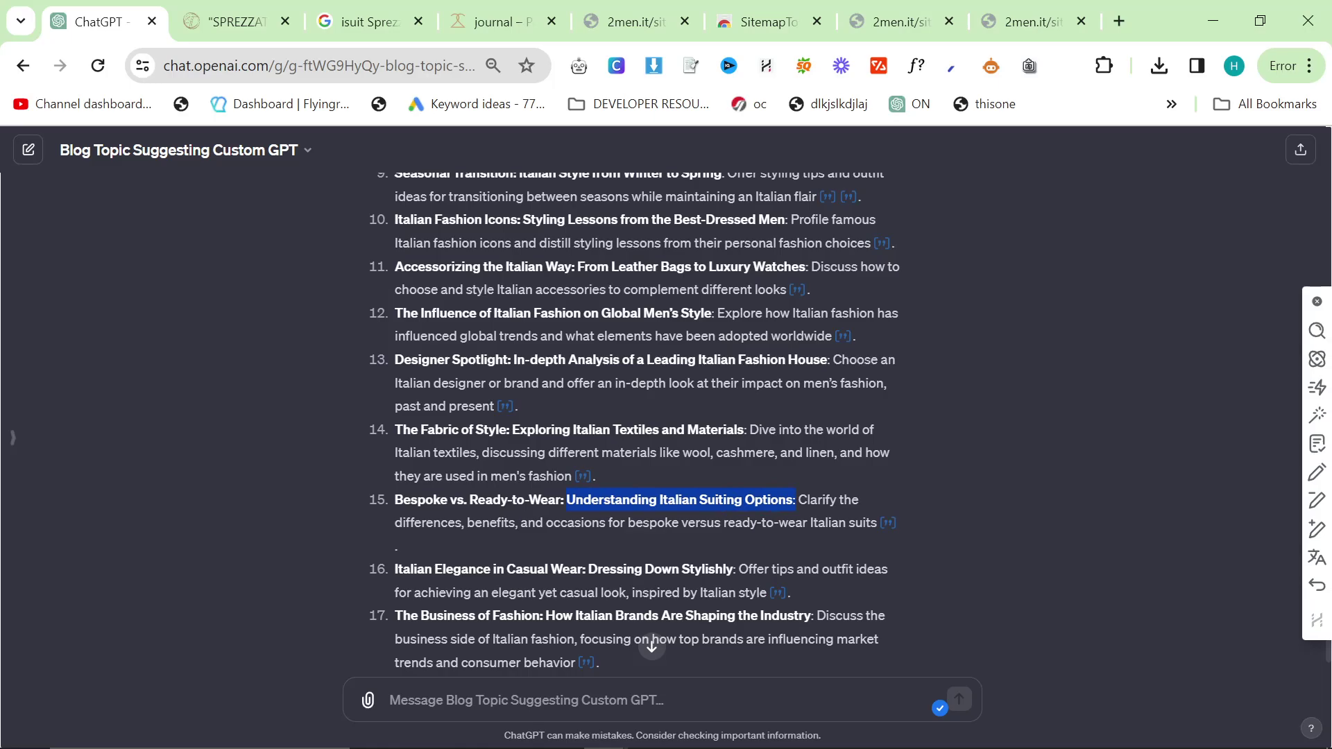
pyautogui.click(816, 541)
pyautogui.tripleClick(458, 521)
pyautogui.doubleClick(430, 520)
pyautogui.tripleClick(430, 520)
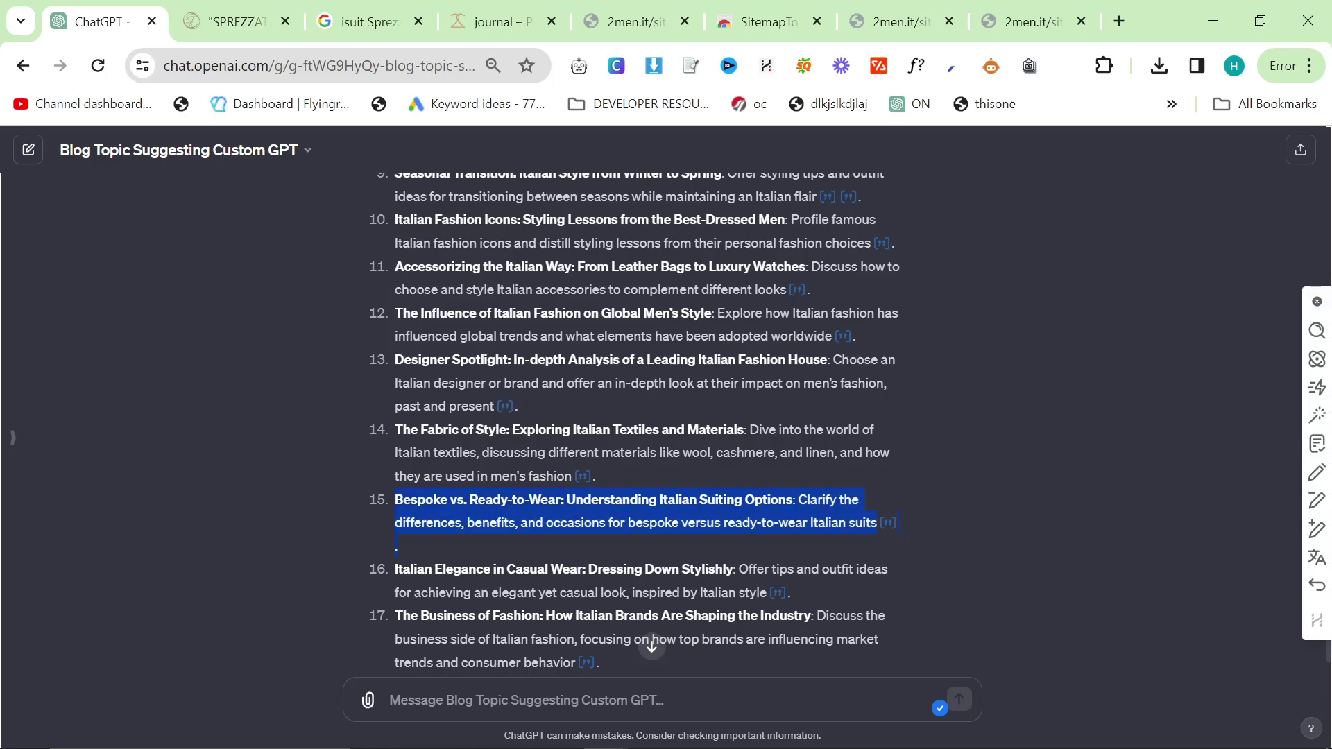
pyautogui.click(503, 514)
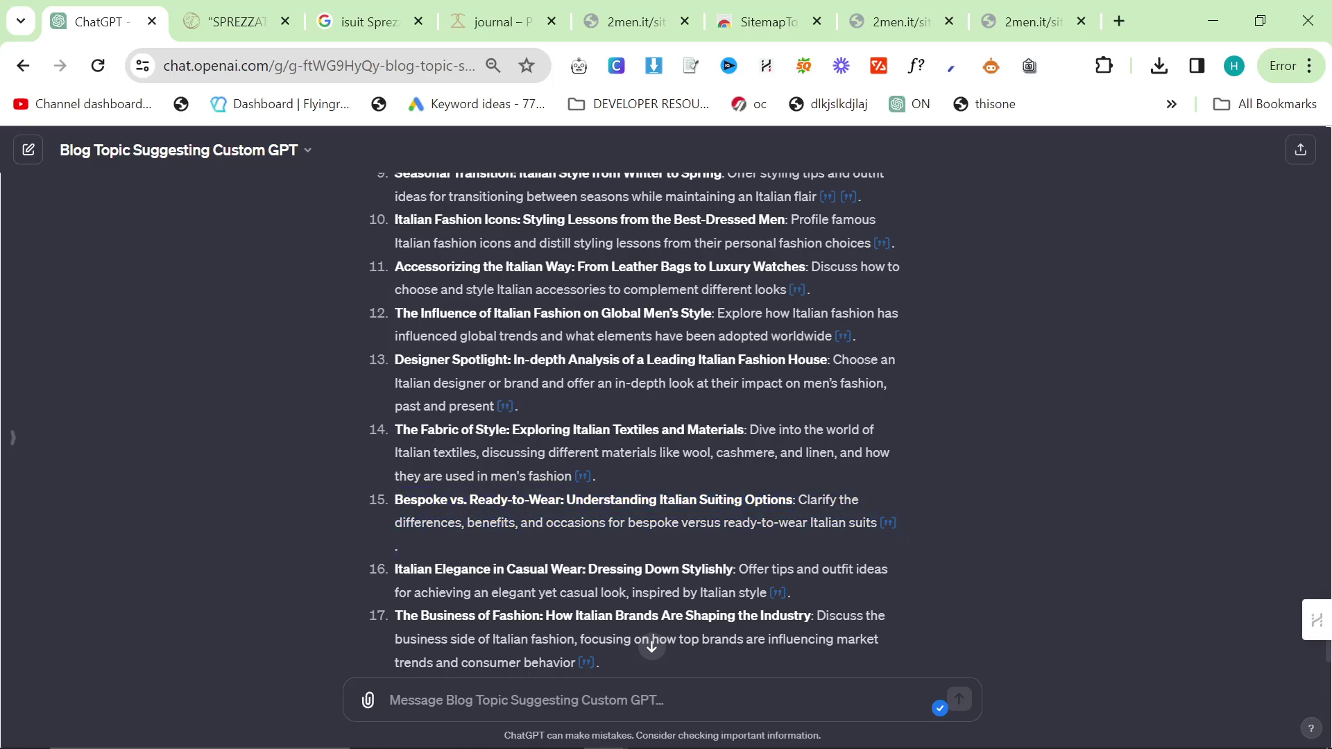
pyautogui.moveTo(566, 501); pyautogui.dragTo(393, 501)
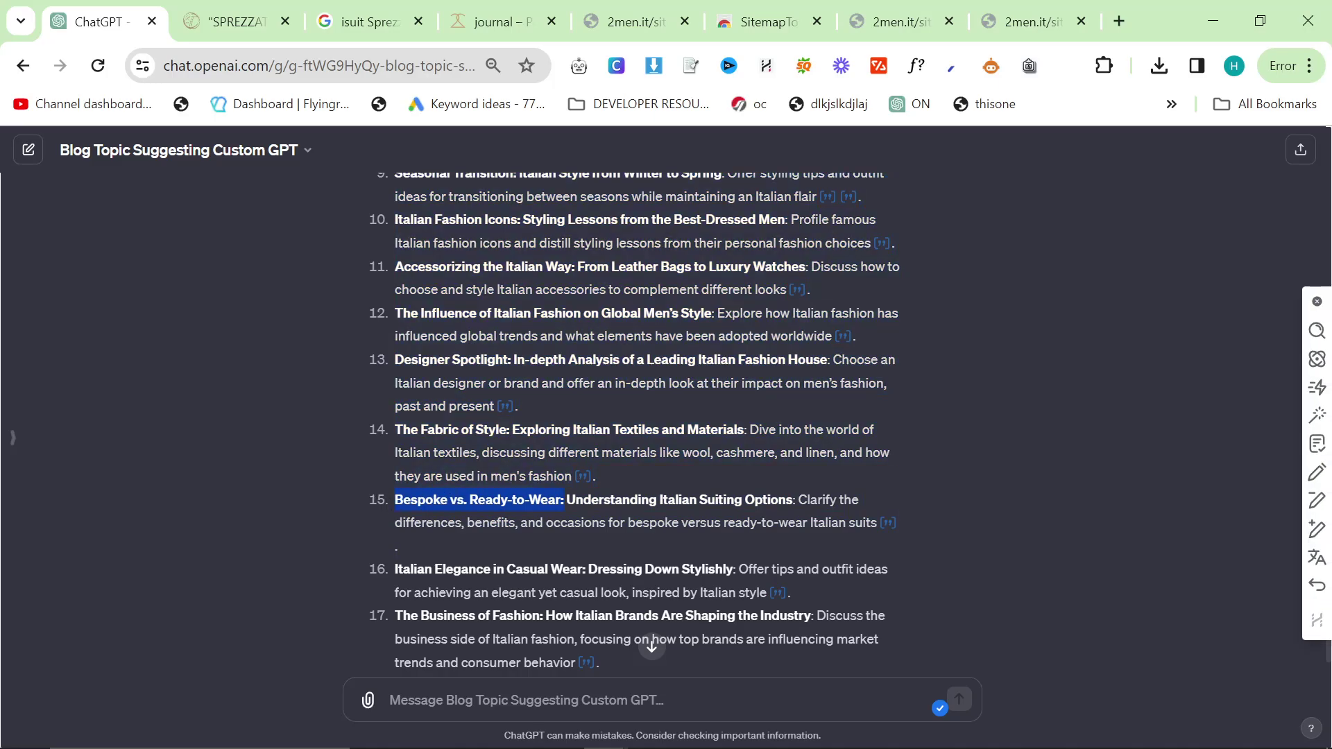
# Step: Examine suggestion 16 by highlighting the word Casual in its title, and read on to the end of the list
pyautogui.scroll(-2, 652, 645)
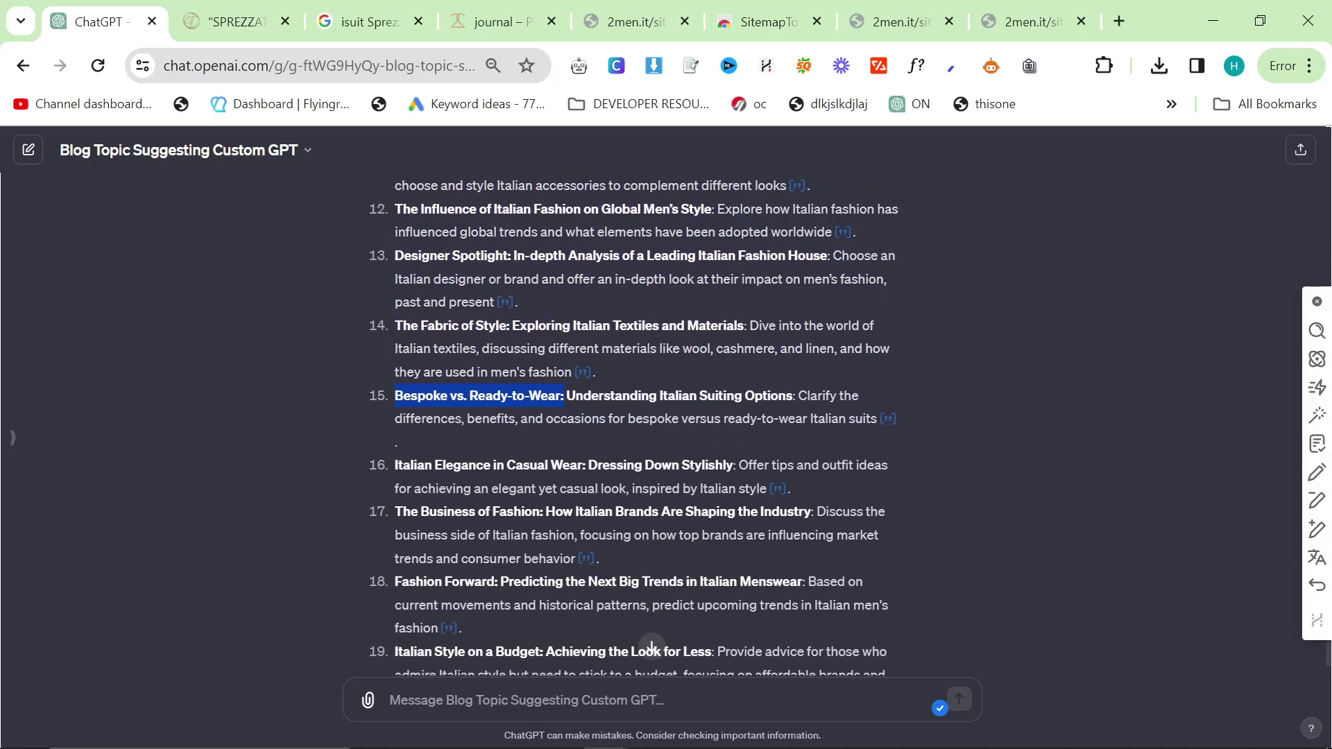
pyautogui.scroll(-2, 652, 645)
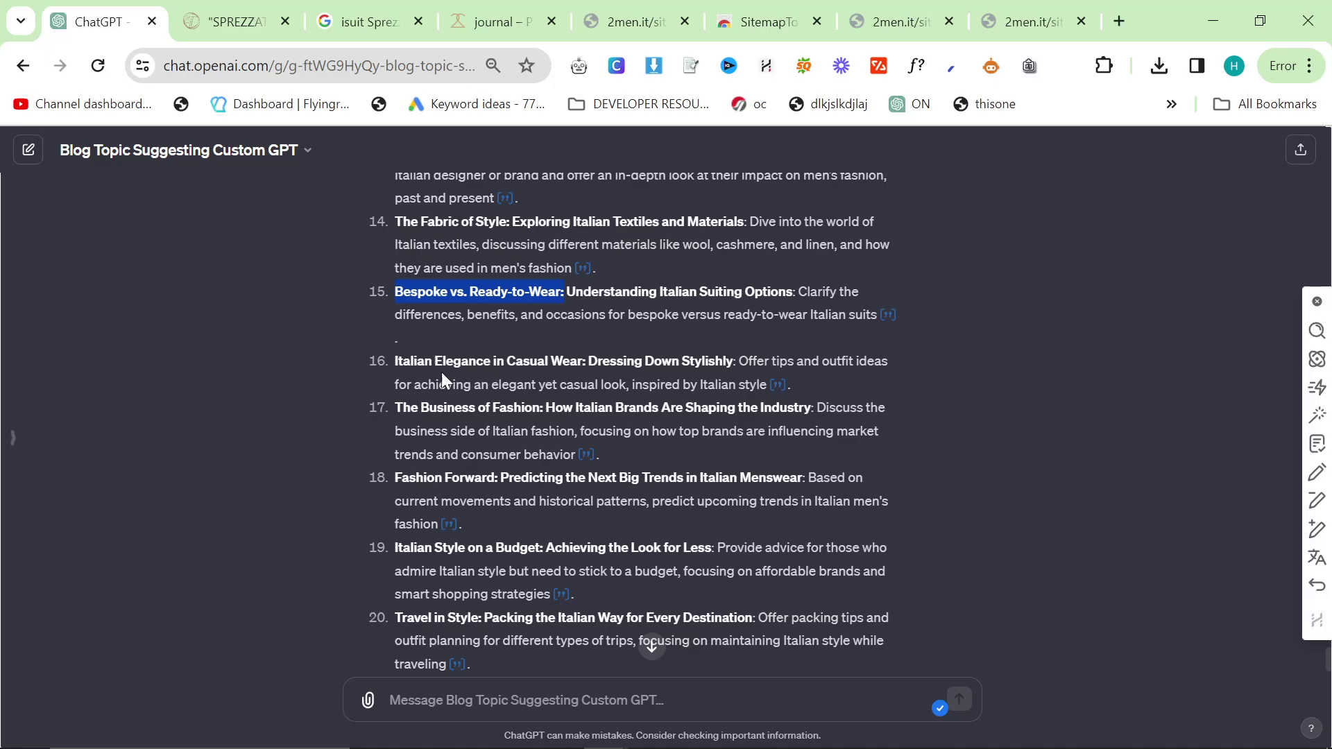
pyautogui.moveTo(564, 362); pyautogui.dragTo(737, 361)
pyautogui.click(741, 362)
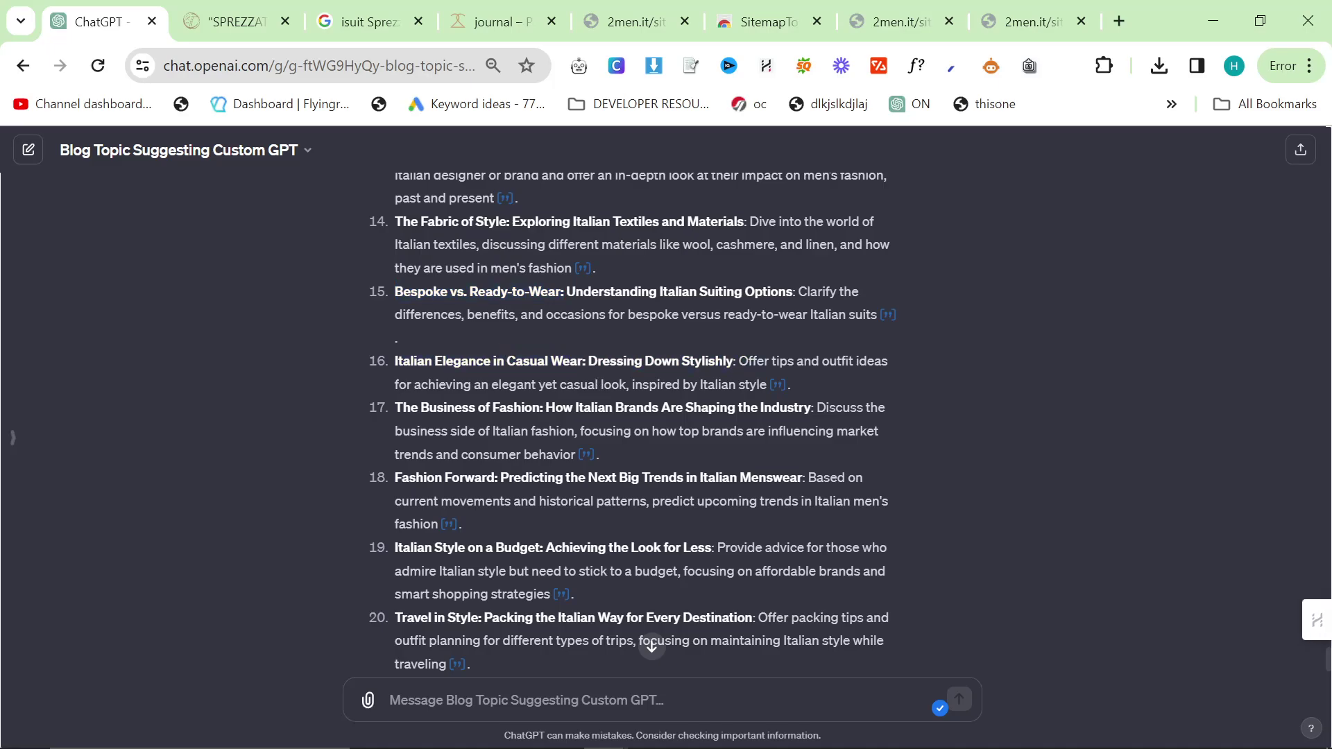
pyautogui.doubleClick(529, 362)
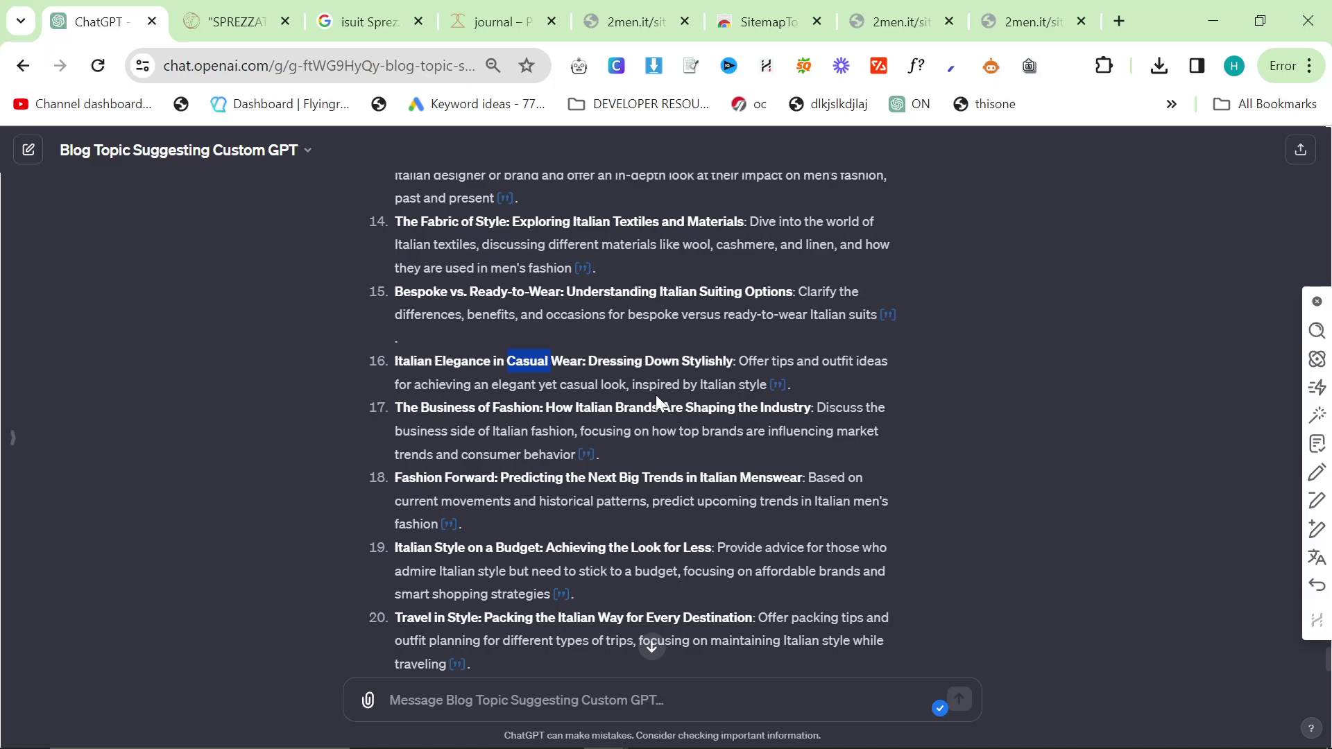
pyautogui.scroll(-1, 655, 414)
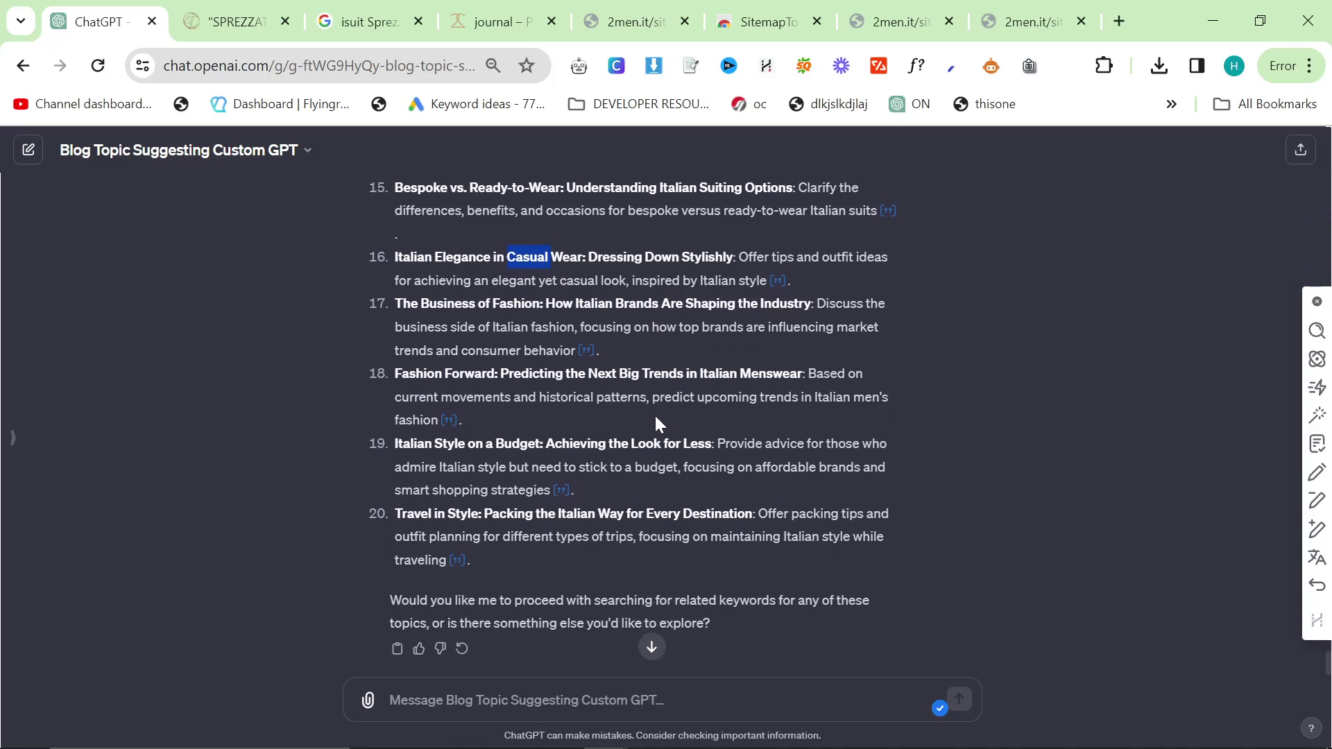
pyautogui.scroll(-1, 648, 427)
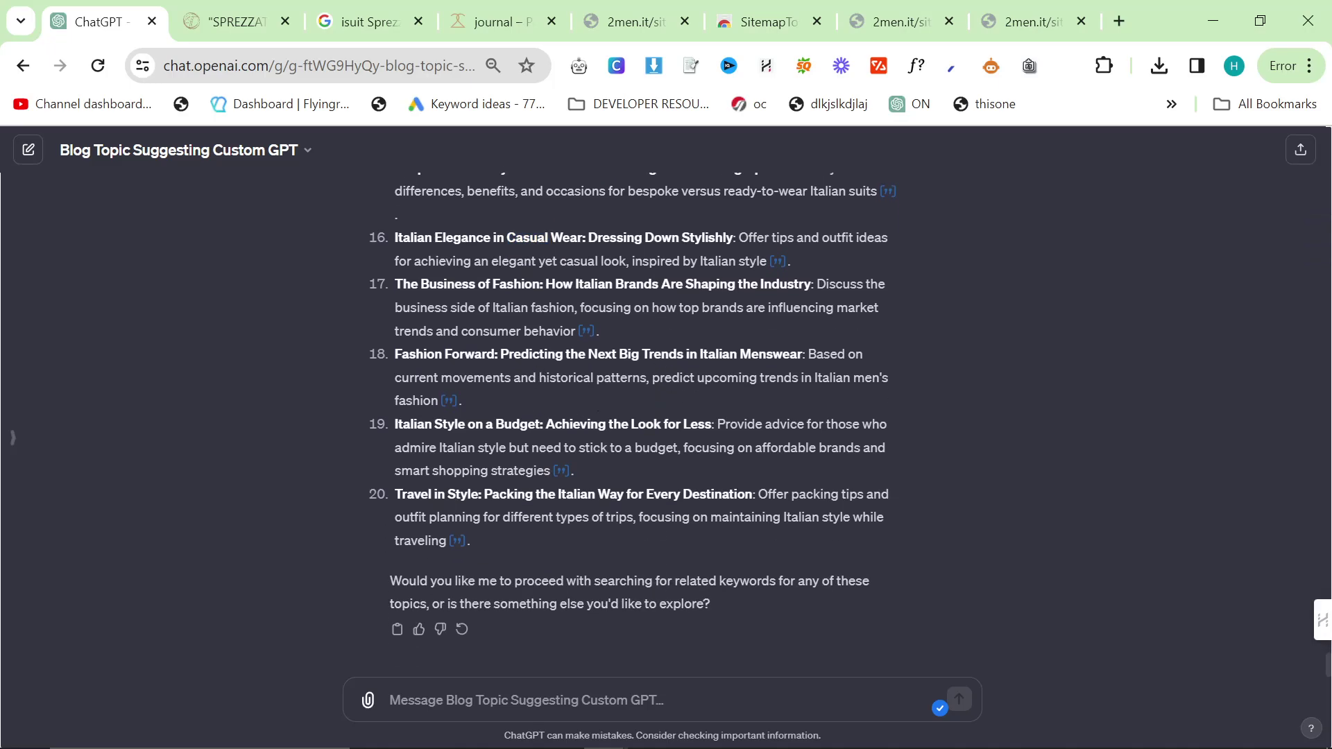
# Step: Examine suggestions 18 and 19 on upcoming Italian menswear trends and Italian style on a budget, highlighting their text while reading
pyautogui.moveTo(533, 355); pyautogui.dragTo(738, 356)
pyautogui.click(444, 379)
pyautogui.moveTo(442, 378); pyautogui.dragTo(650, 378)
pyautogui.click(513, 393)
pyautogui.moveTo(513, 393); pyautogui.dragTo(385, 358)
pyautogui.click(531, 396)
pyautogui.moveTo(533, 405); pyautogui.dragTo(386, 354)
pyautogui.click(396, 371)
pyautogui.moveTo(382, 419); pyautogui.dragTo(655, 460)
pyautogui.click(655, 461)
# Step: Examine suggestion 20, "Travel in Style: Packing the Italian Way for Every Destination", highlighting its text and title while reading
pyautogui.moveTo(539, 552); pyautogui.dragTo(383, 480)
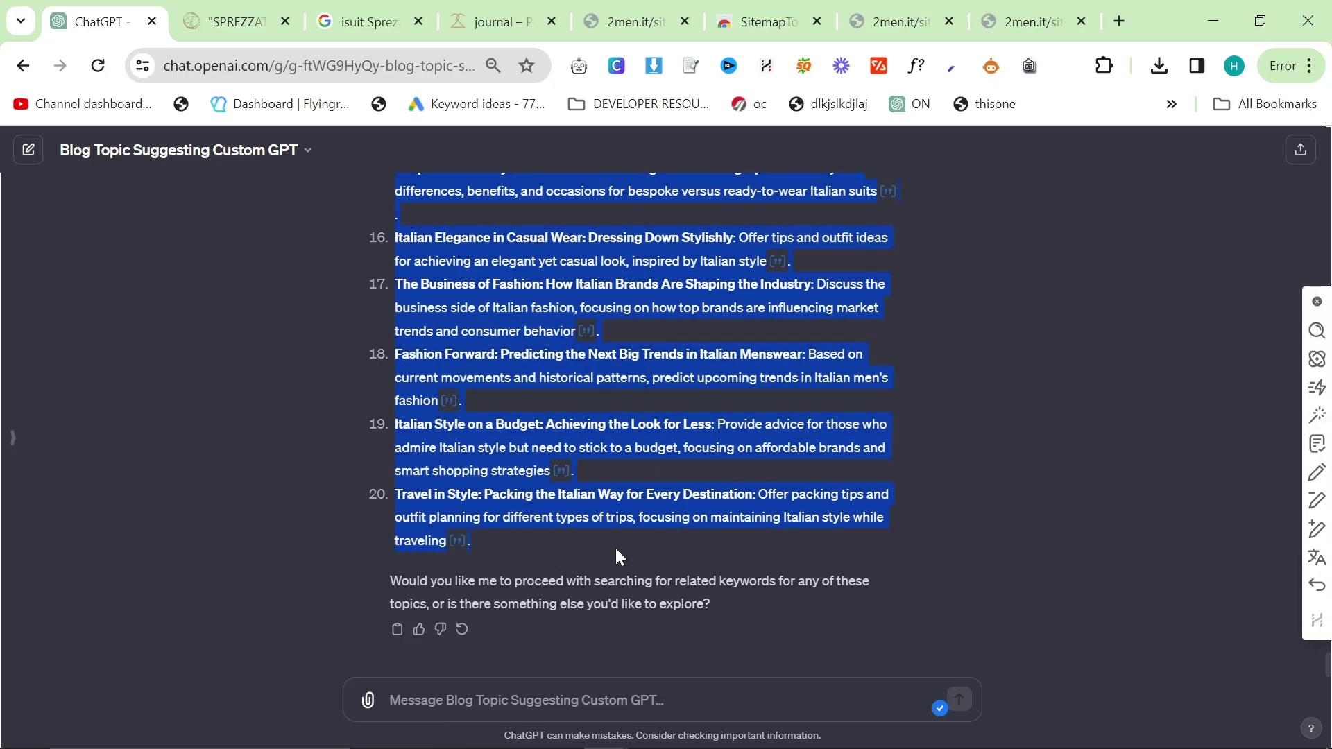
pyautogui.click(603, 564)
pyautogui.moveTo(609, 559); pyautogui.dragTo(390, 502)
pyautogui.click(553, 555)
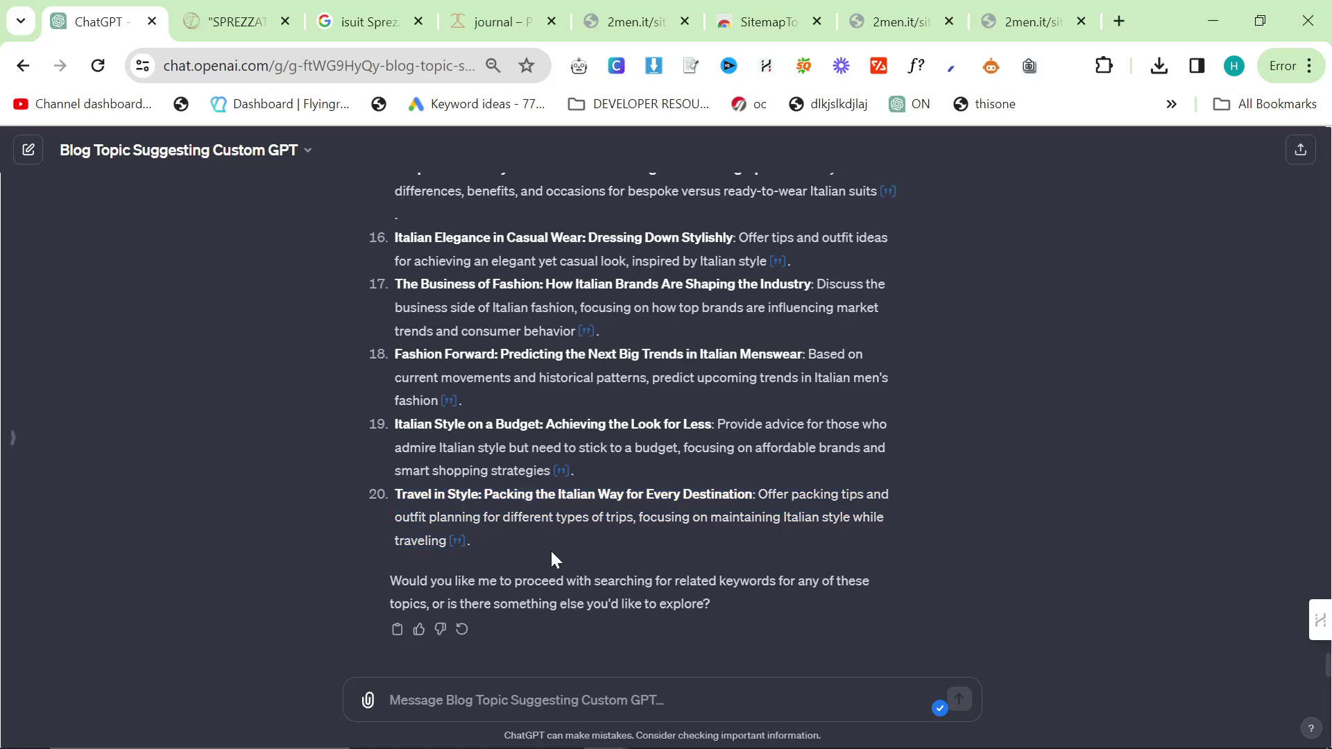
pyautogui.moveTo(394, 497); pyautogui.dragTo(611, 494)
pyautogui.click(752, 501)
pyautogui.click(397, 497)
pyautogui.moveTo(481, 496)
pyautogui.mouseDown()
pyautogui.moveTo(395, 496)
pyautogui.moveTo(468, 496)
pyautogui.mouseUp()
pyautogui.click(397, 497)
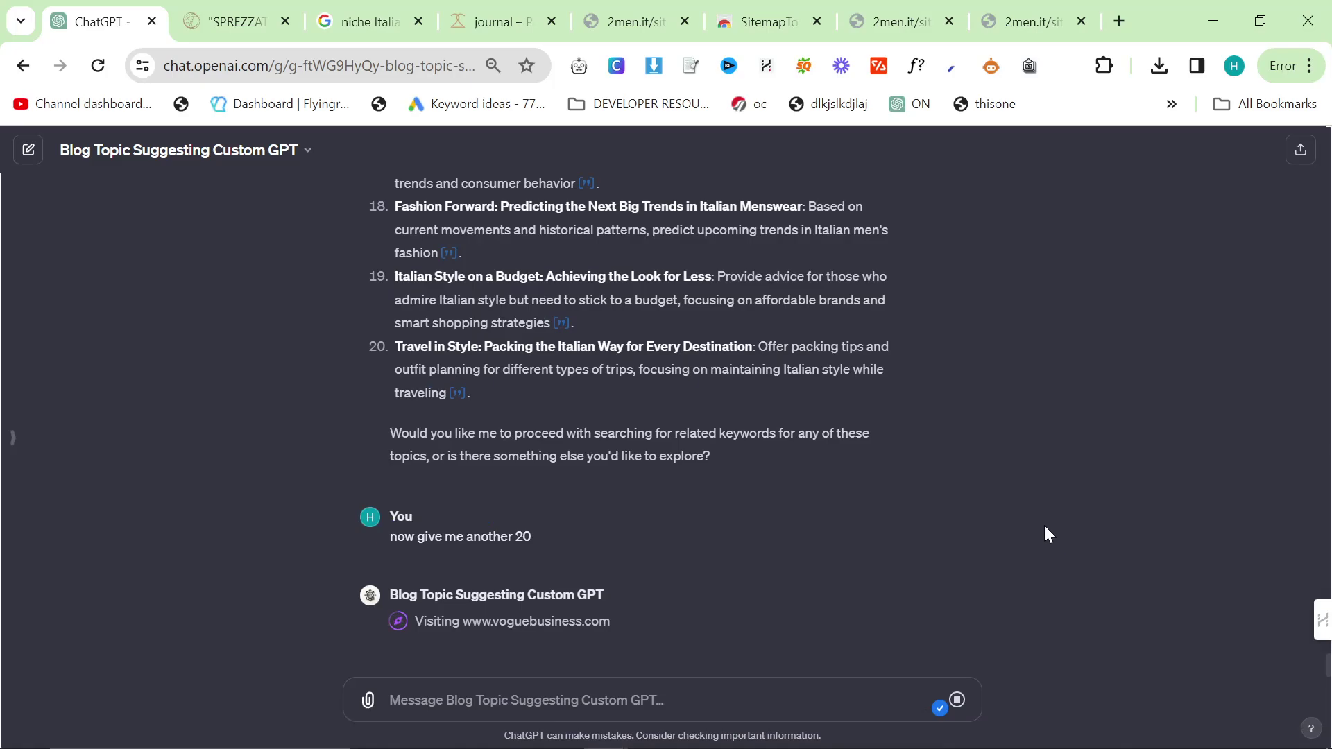
# Step: Look through the Google results for niche Italian menswear blog topics 2024 and search the page for "vogue"
pyautogui.click(375, 20)
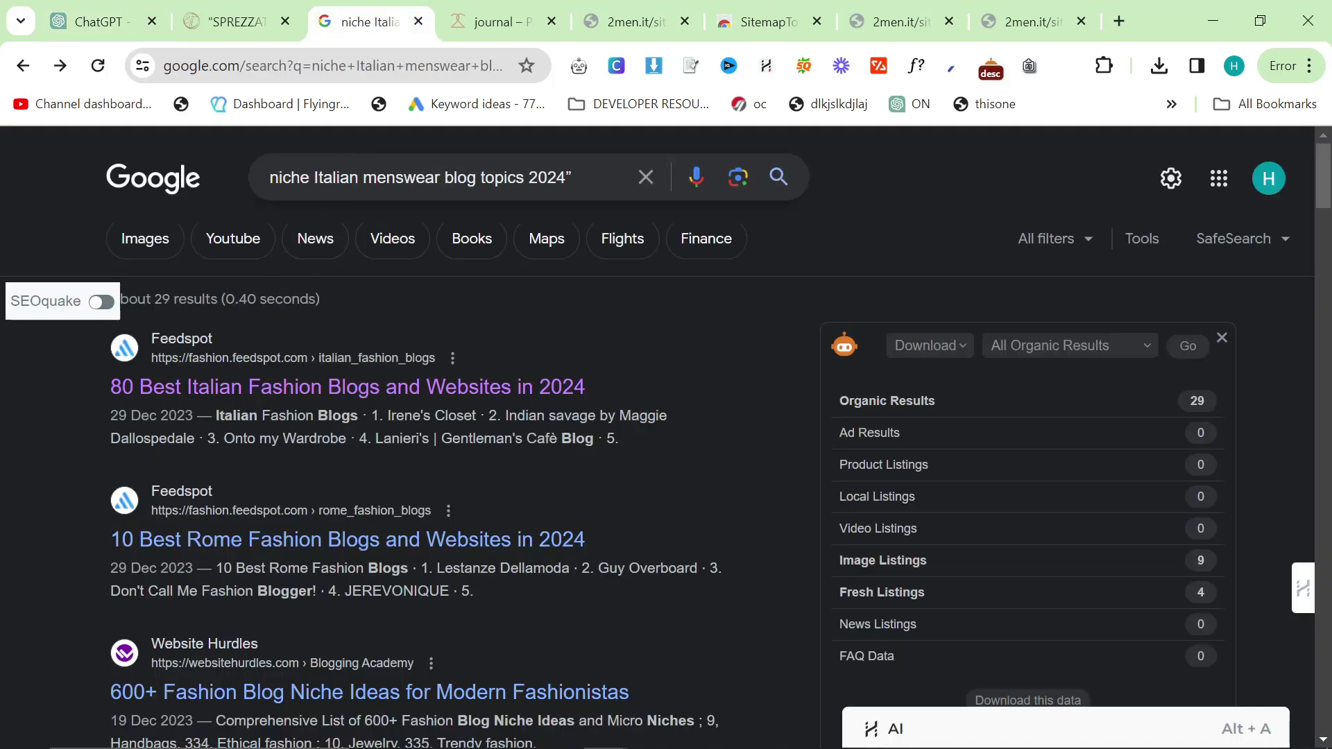
pyautogui.moveTo(443, 178); pyautogui.dragTo(528, 178)
pyautogui.click(582, 179)
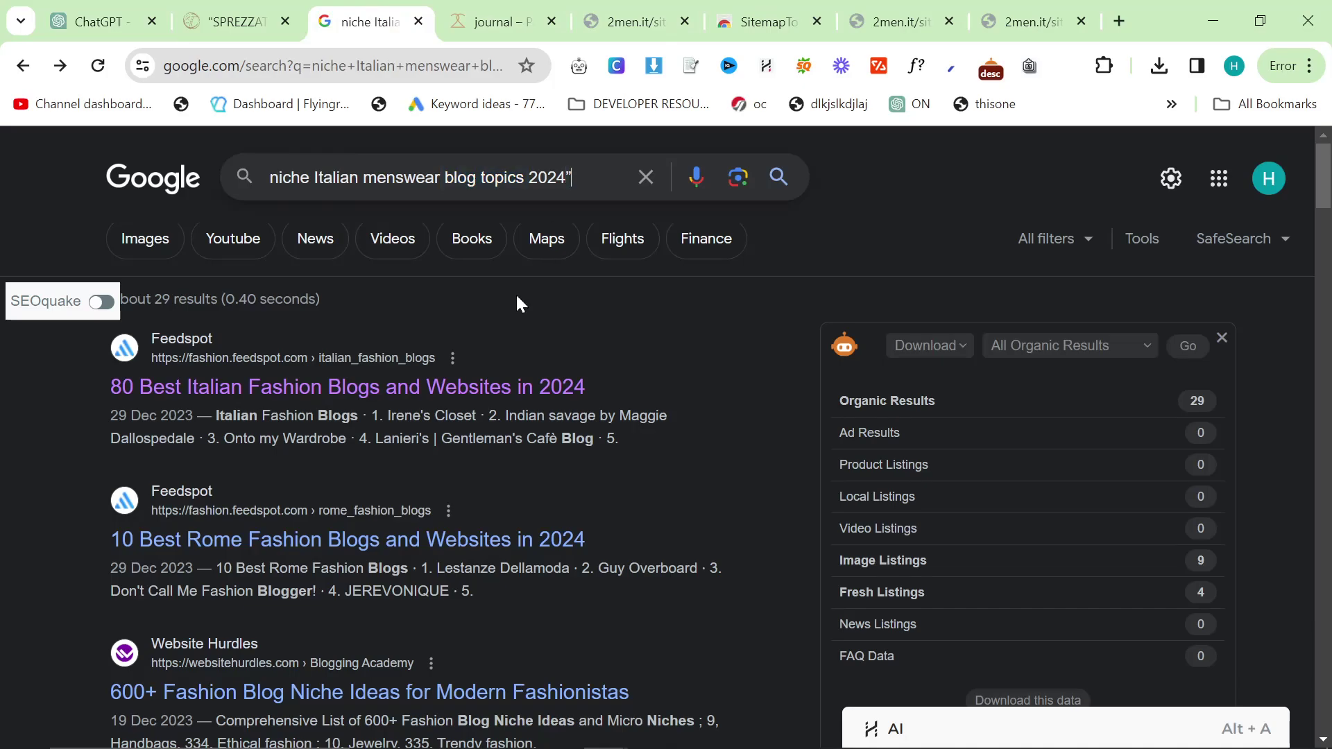
pyautogui.scroll(-4, 494, 347)
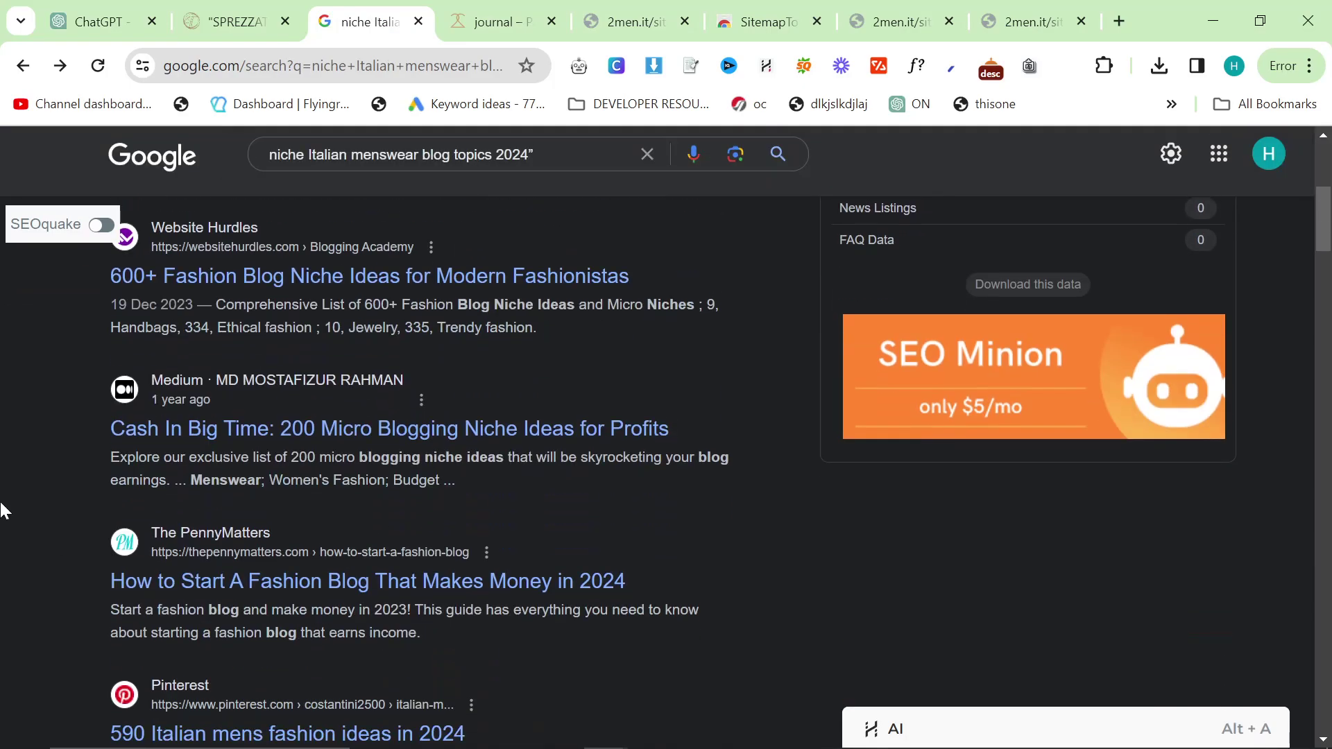
pyautogui.hotkey('ctrl', 'f')
pyautogui.write('vogue')
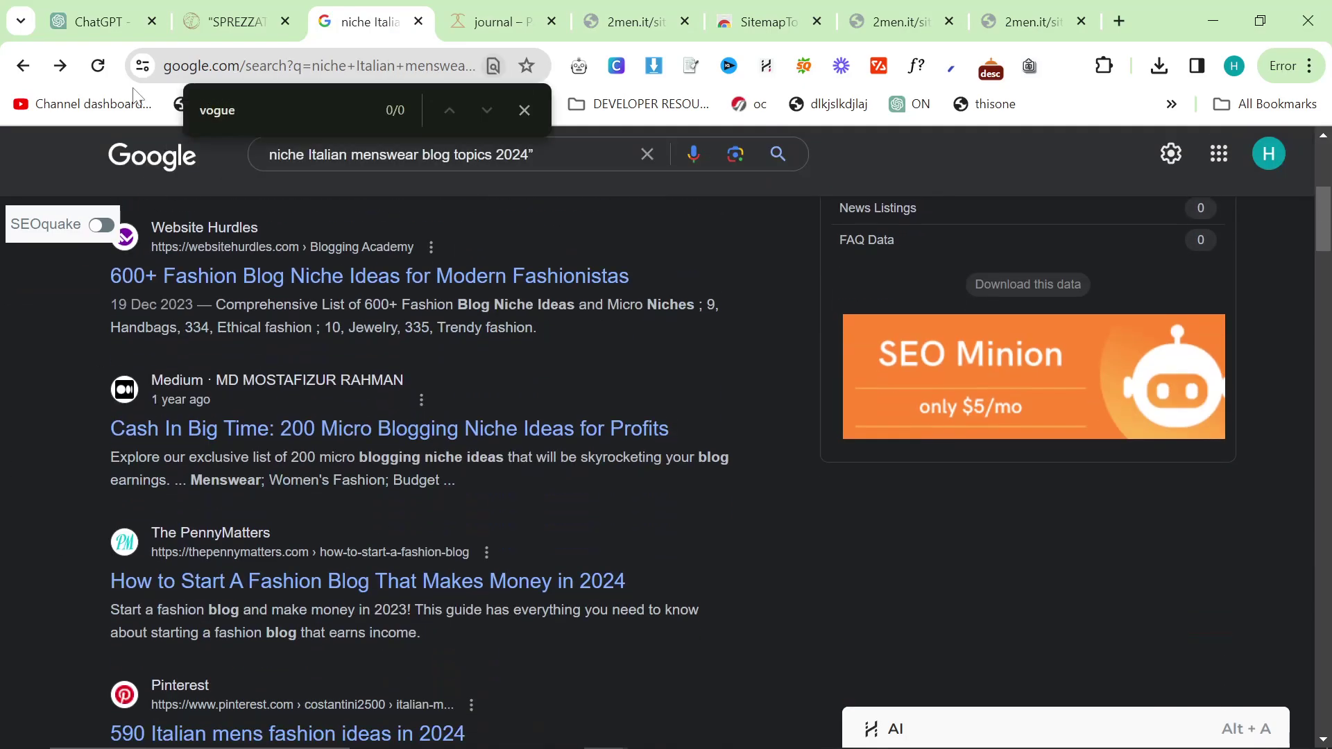
# Step: Return to the custom GPT chat and examine the new suggestions, highlighting "Quiet Luxury" in the title of suggestion 5
pyautogui.click(102, 12)
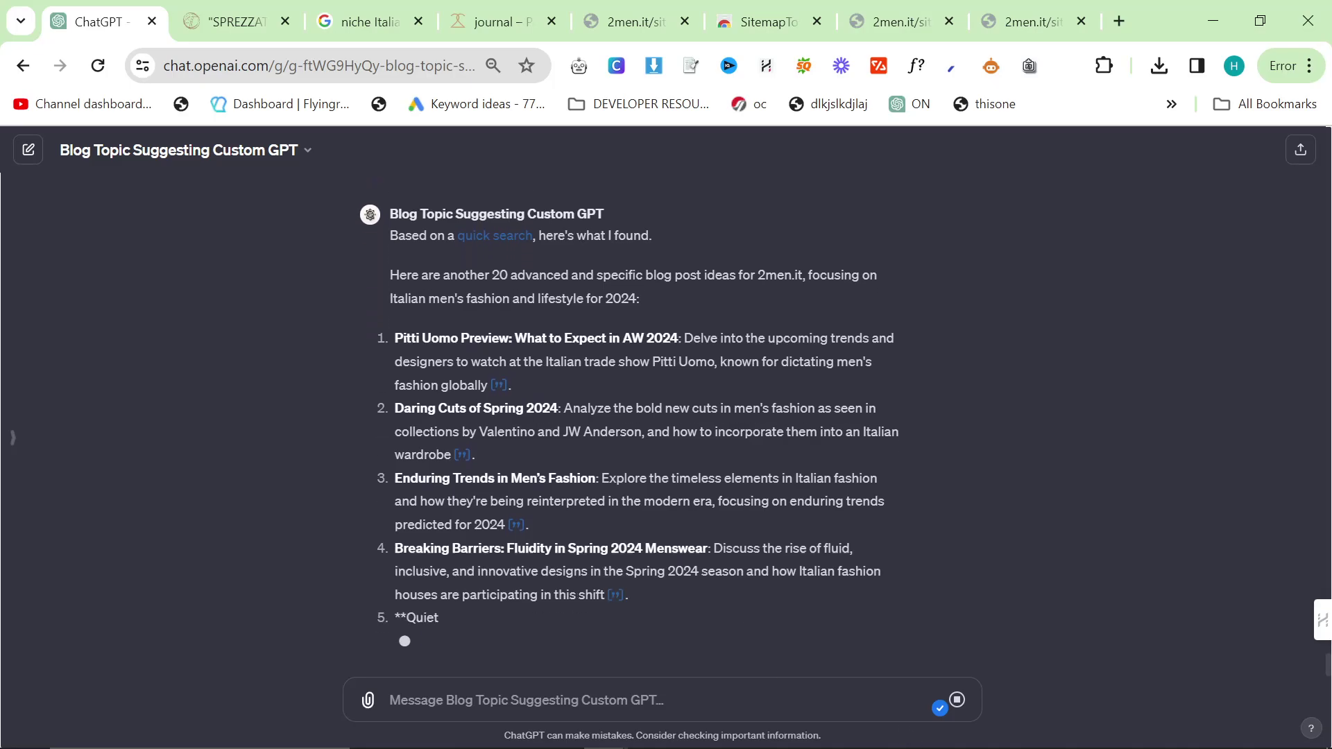
pyautogui.scroll(1, 918, 626)
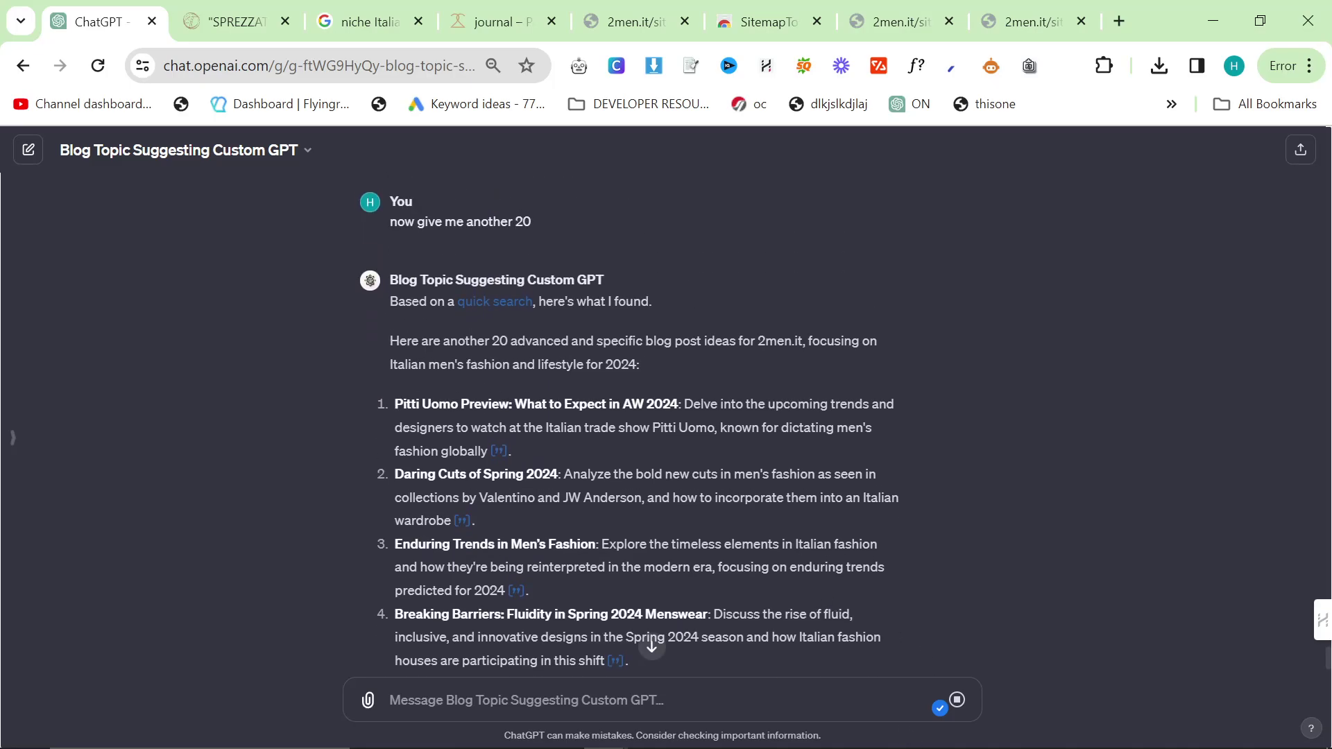
pyautogui.scroll(-3, 691, 541)
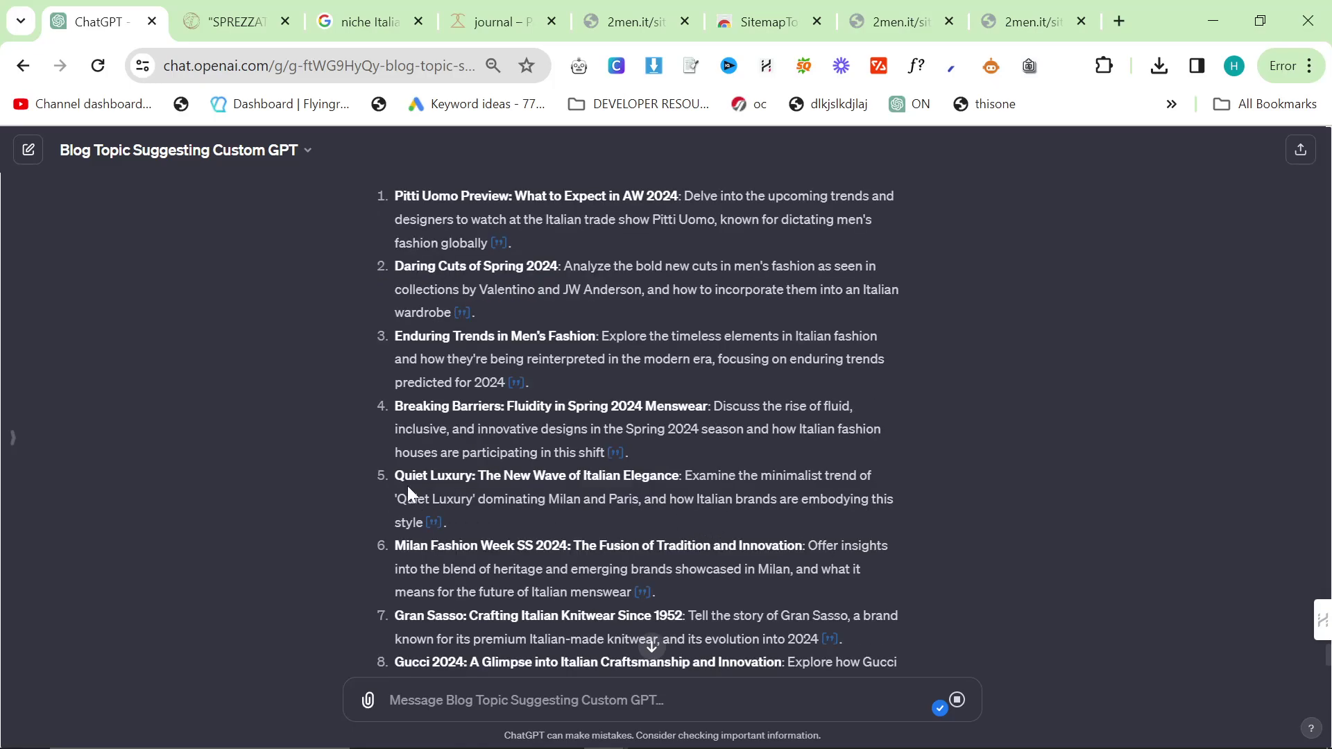
pyautogui.moveTo(430, 476); pyautogui.dragTo(478, 476)
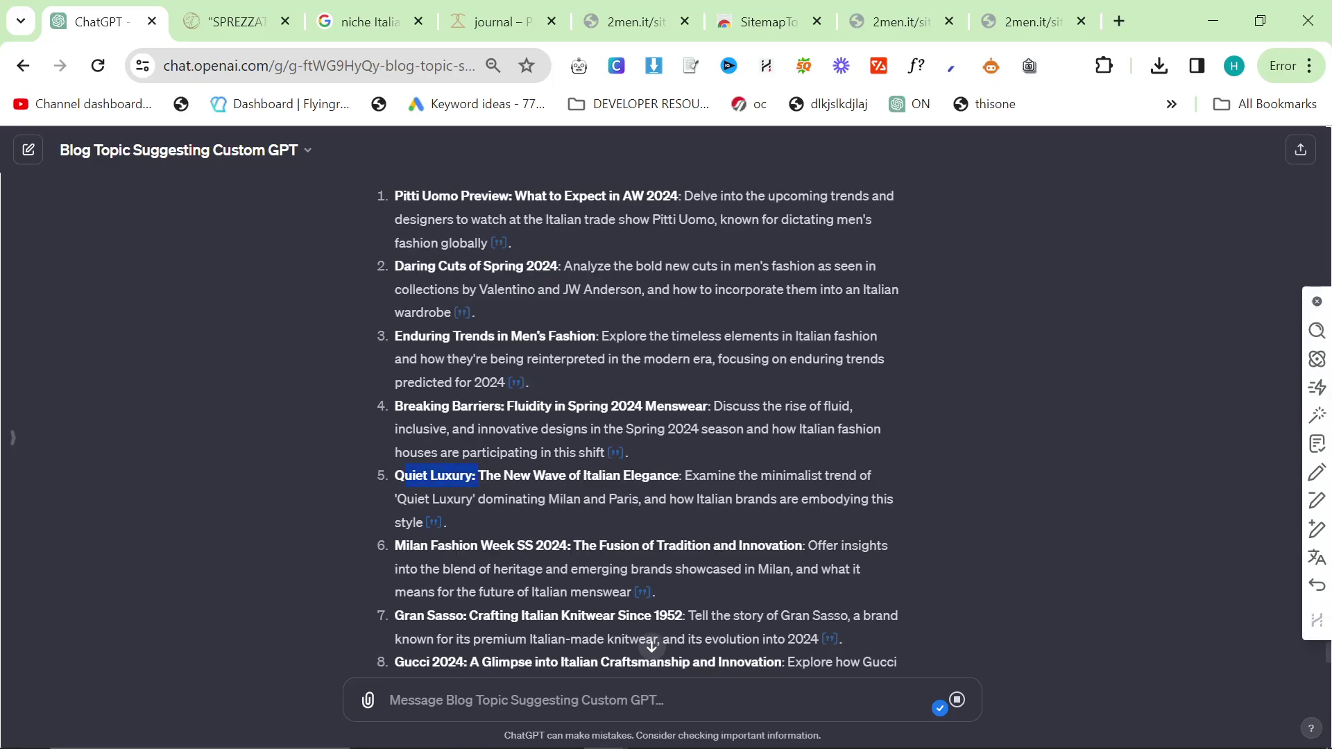
pyautogui.click(477, 476)
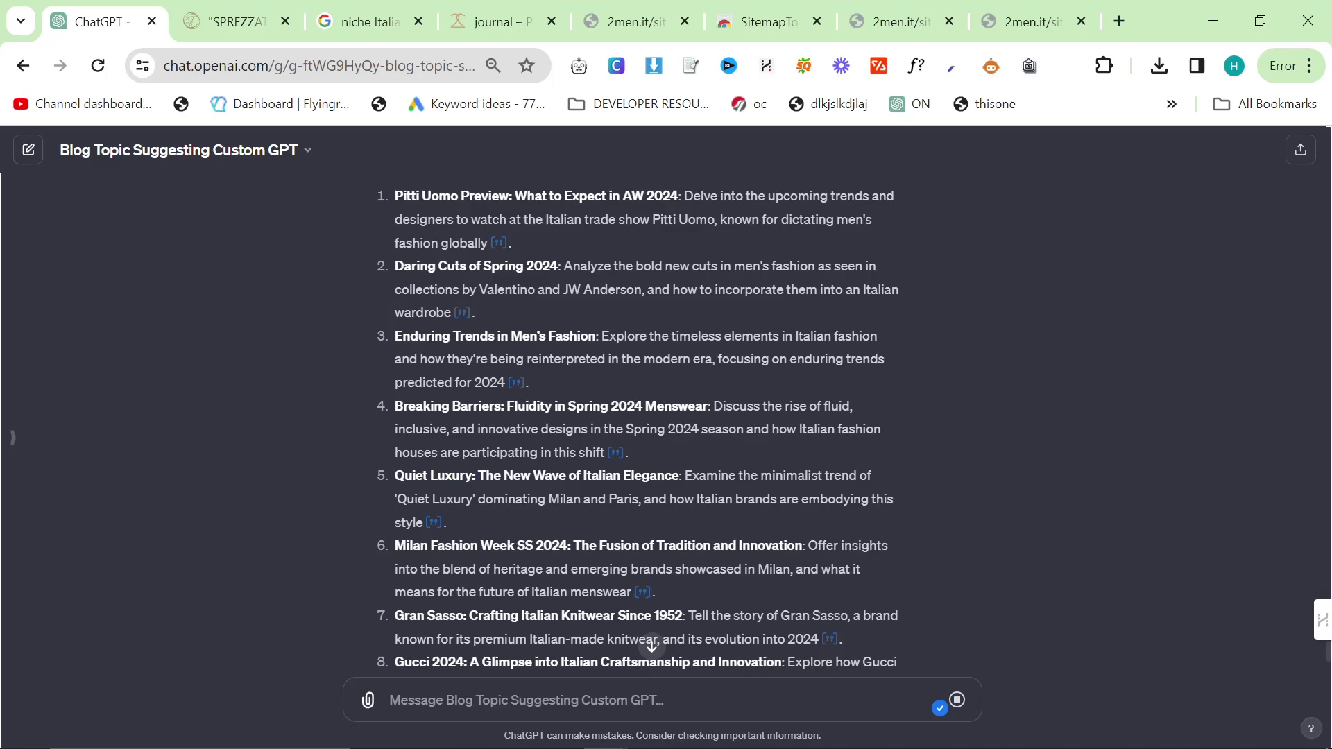
pyautogui.moveTo(394, 476); pyautogui.dragTo(472, 476)
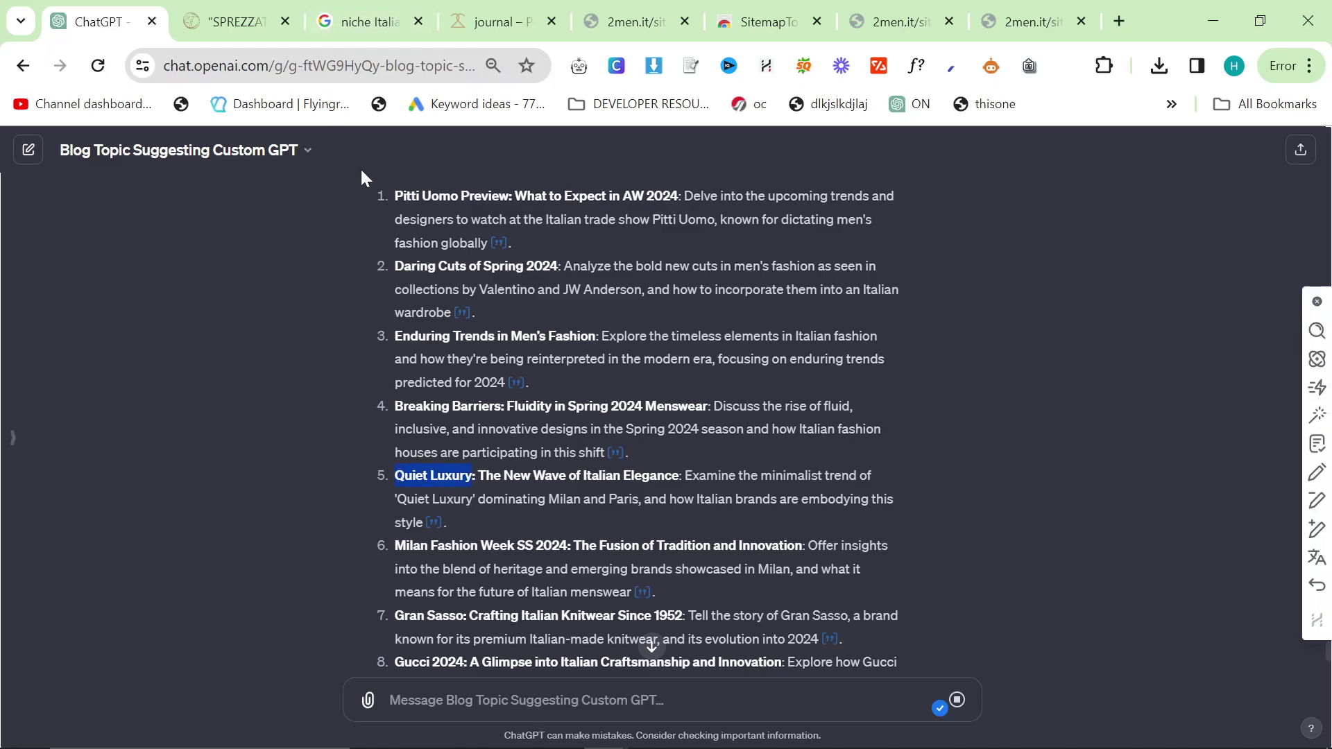
pyautogui.click(285, 439)
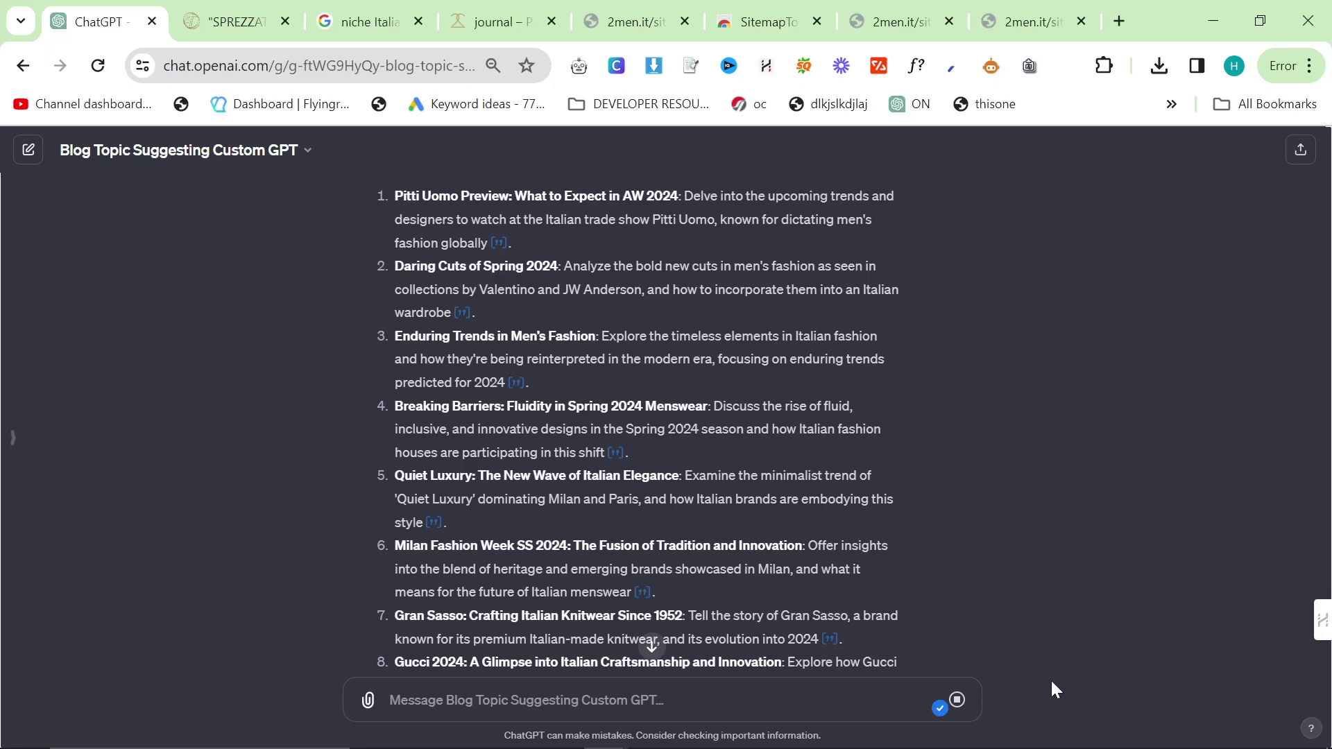
# Step: Examine suggestion 8, "Gucci 2024: A Glimpse into Italian Craftsmanship and Innovation", highlighting its text, and read on down the list
pyautogui.scroll(-3, 876, 557)
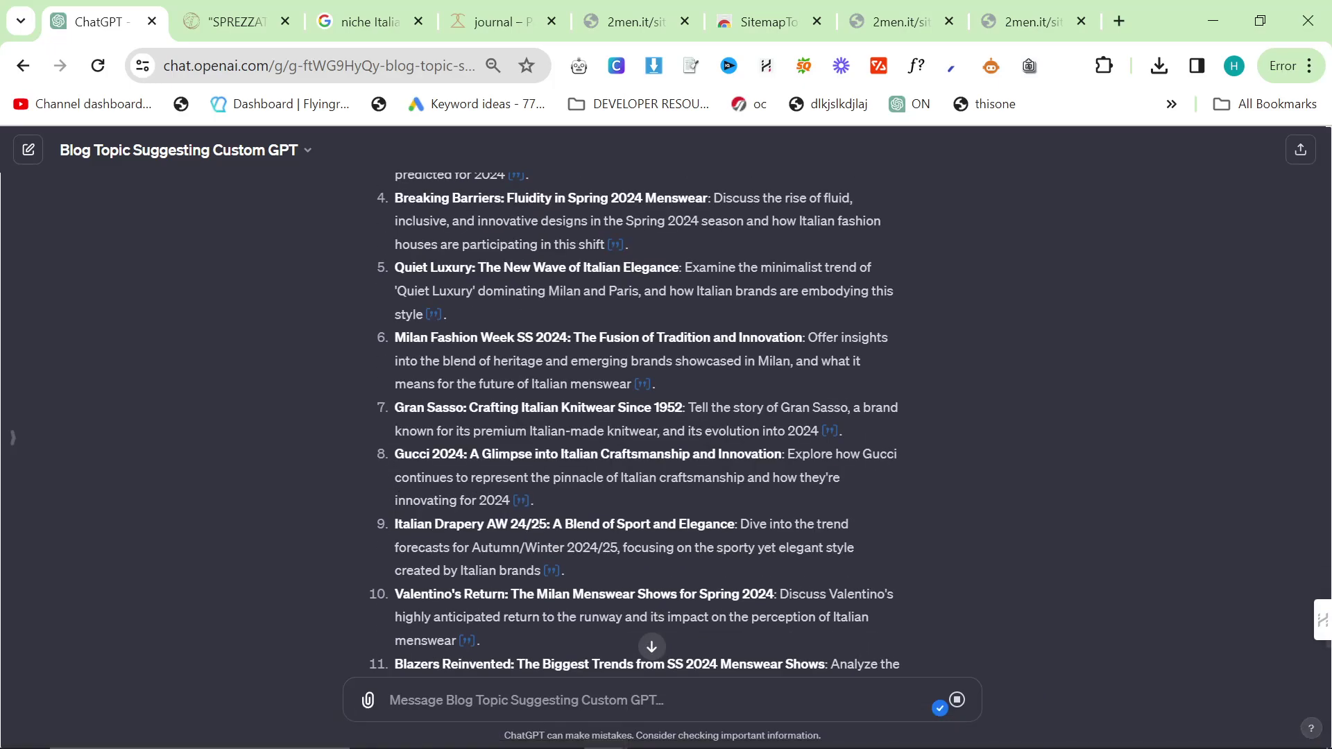
pyautogui.moveTo(393, 455); pyautogui.dragTo(602, 497)
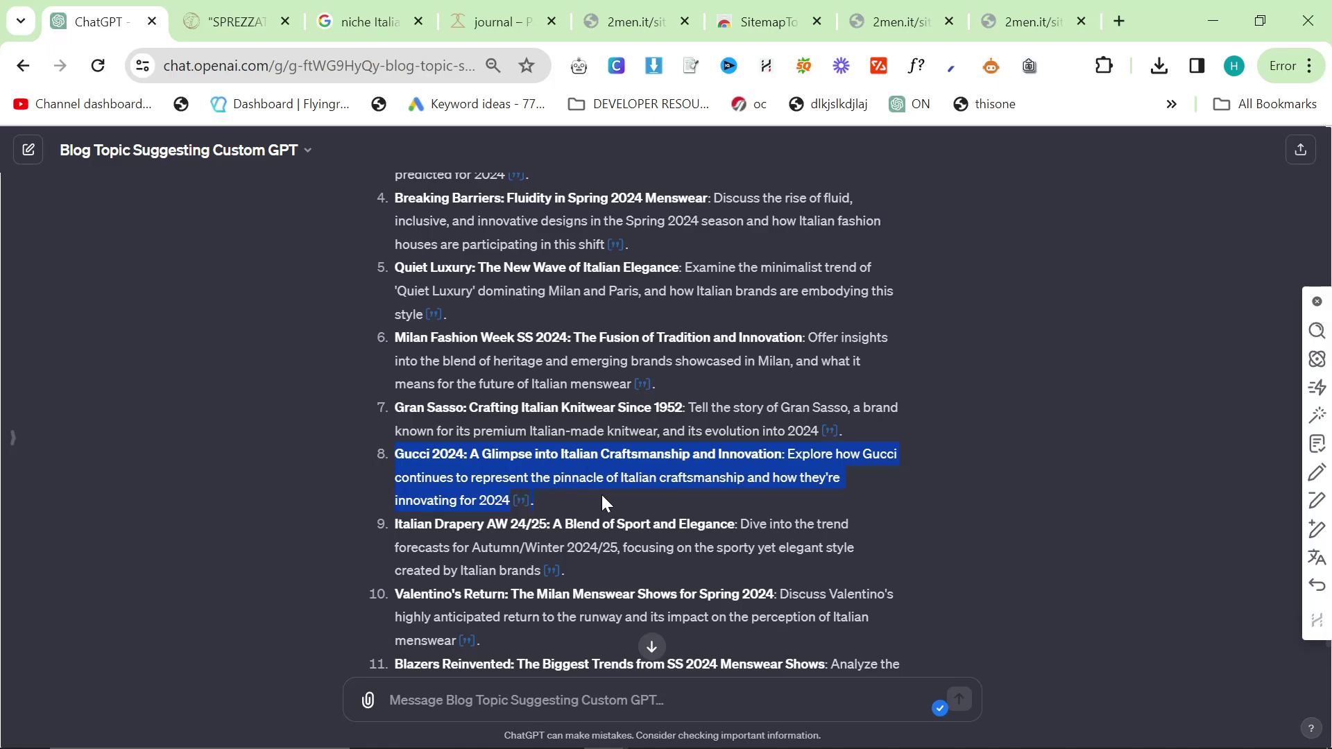
pyautogui.scroll(-5, 601, 494)
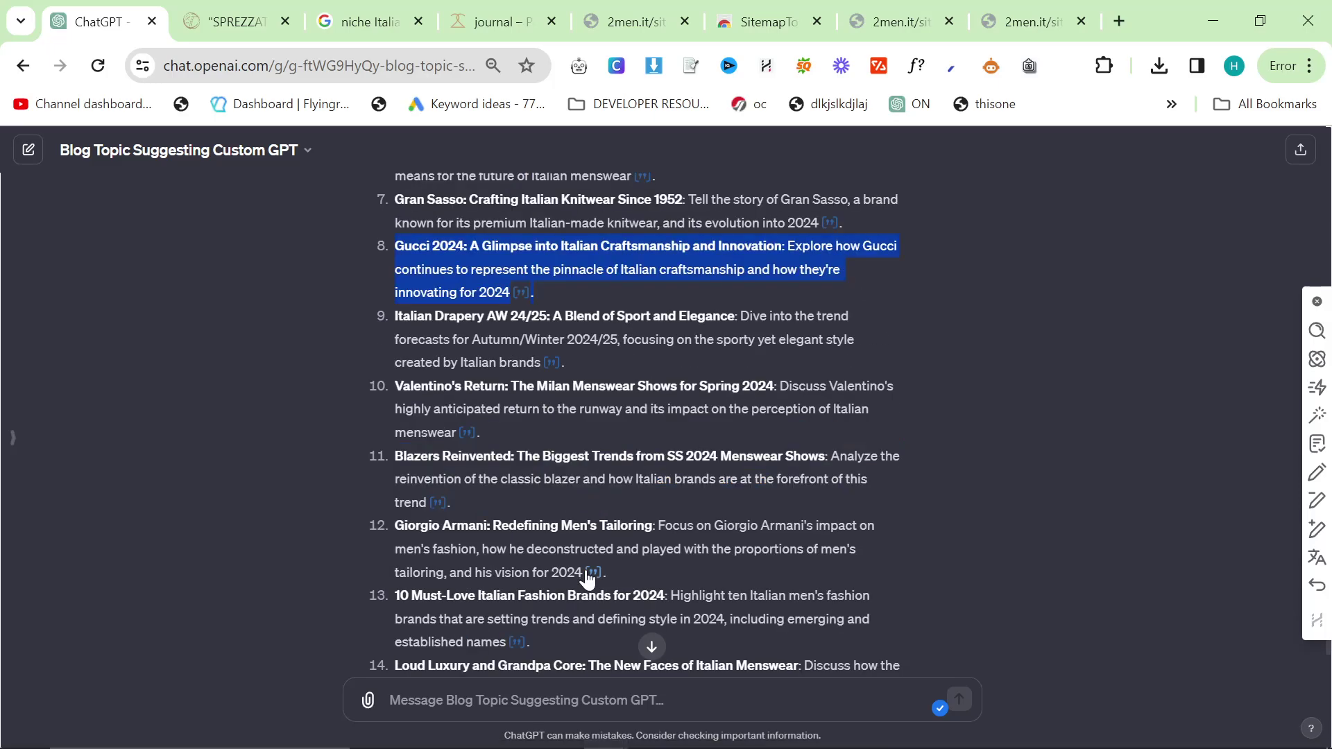
# Step: Go back to suggestion 1 and reread the new list with its cited sources, continuing past the Milan, Gucci and Valentino topics
pyautogui.scroll(8, 572, 535)
pyautogui.scroll(-1, 573, 536)
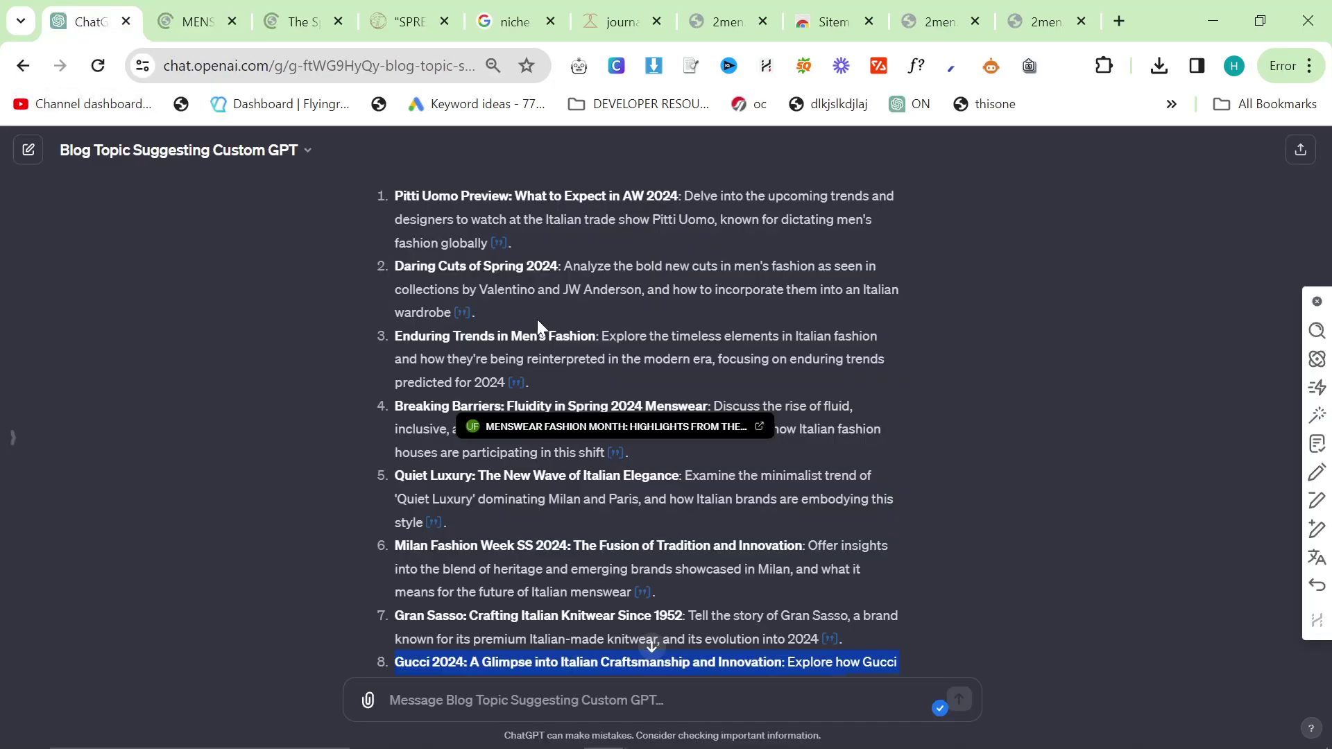
pyautogui.scroll(-2, 385, 497)
pyautogui.scroll(-2, 388, 514)
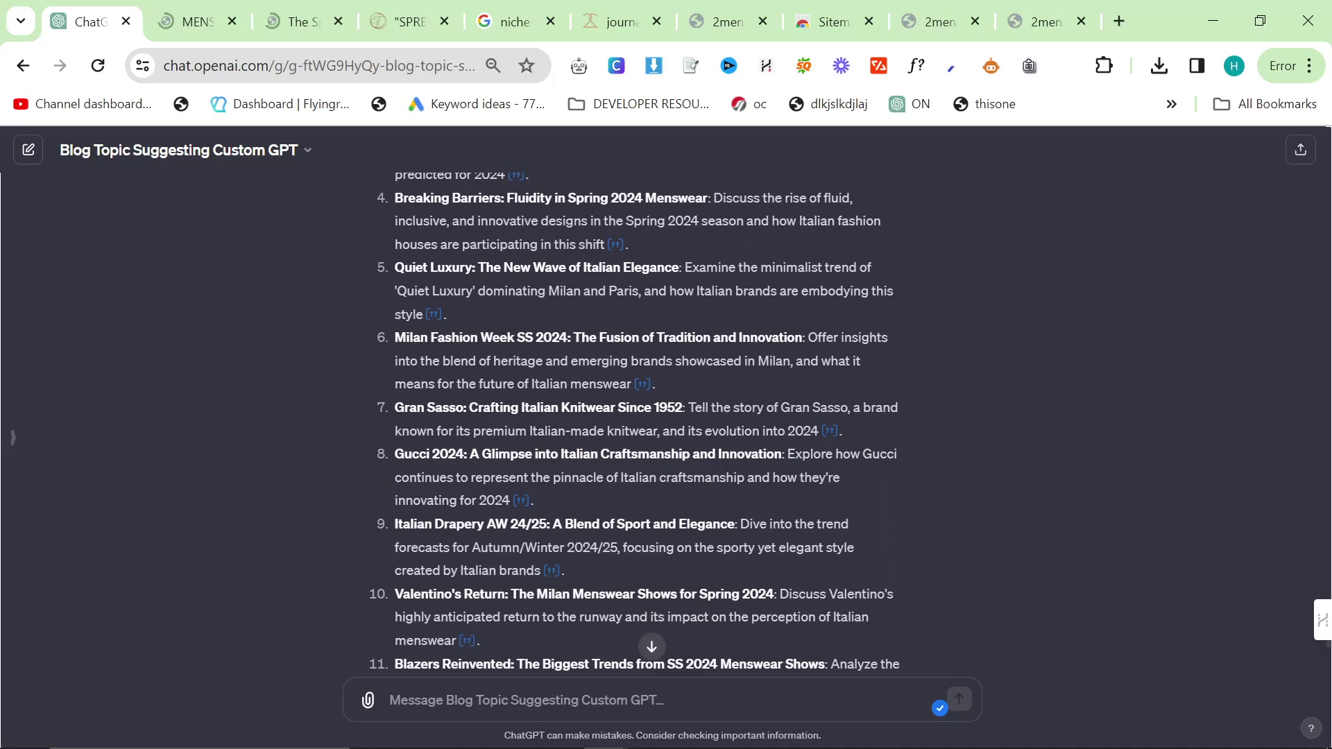
pyautogui.scroll(-2, 879, 588)
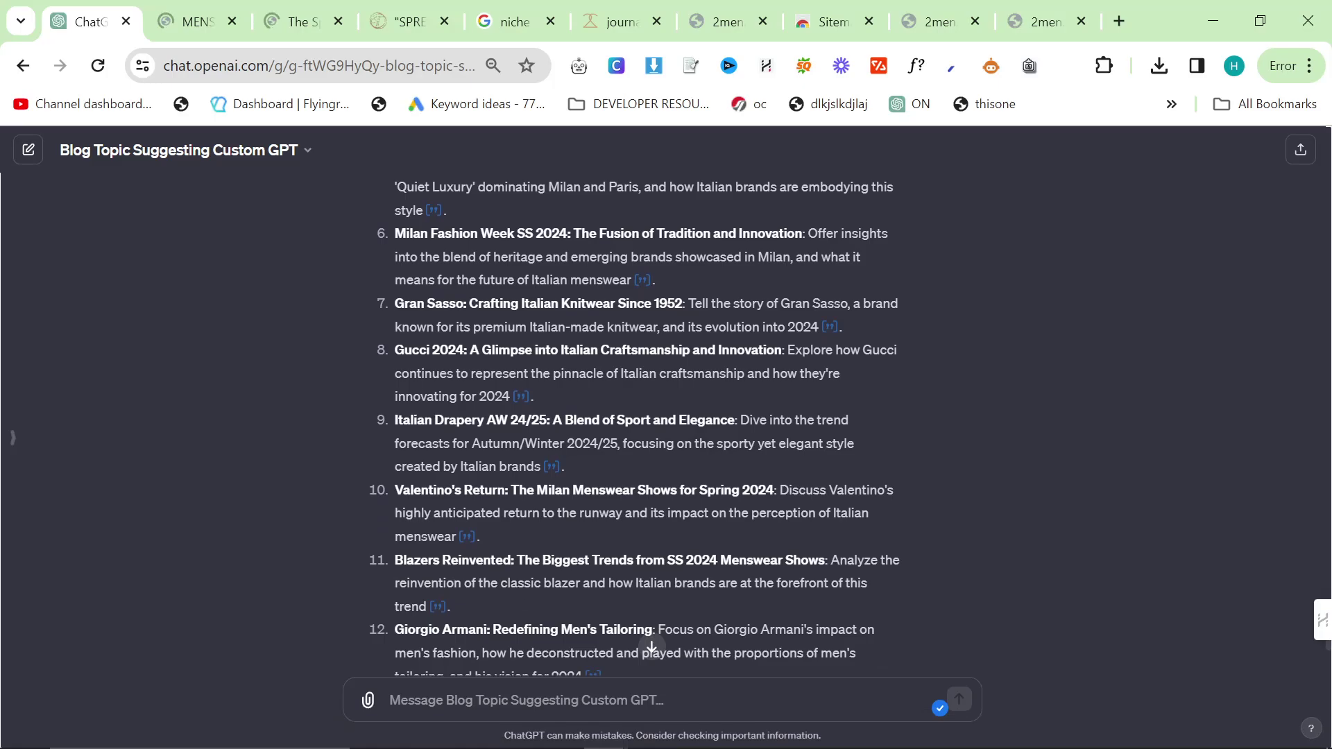
pyautogui.scroll(-3, 795, 613)
pyautogui.scroll(-2, 614, 536)
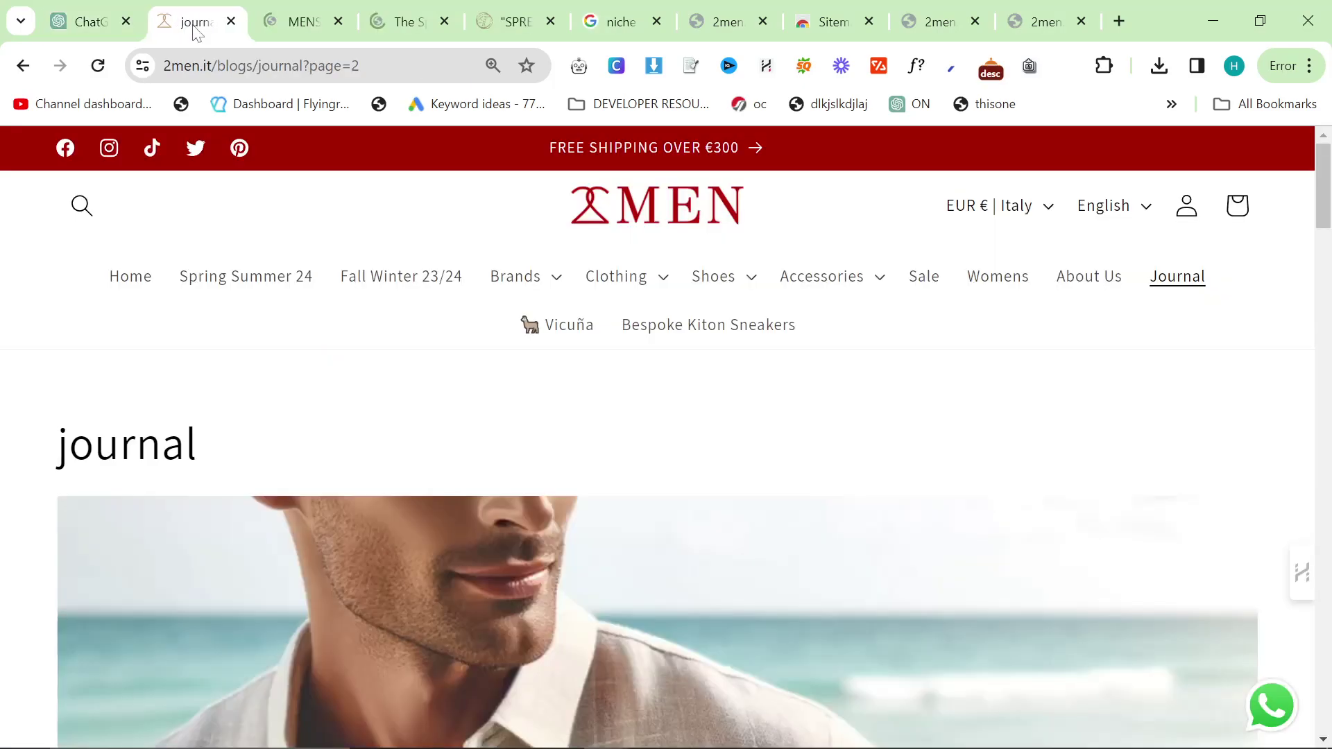
# Step: Switch to the 2men.it journal and load its main listing page to compare the existing posts
pyautogui.scroll(-8, 460, 544)
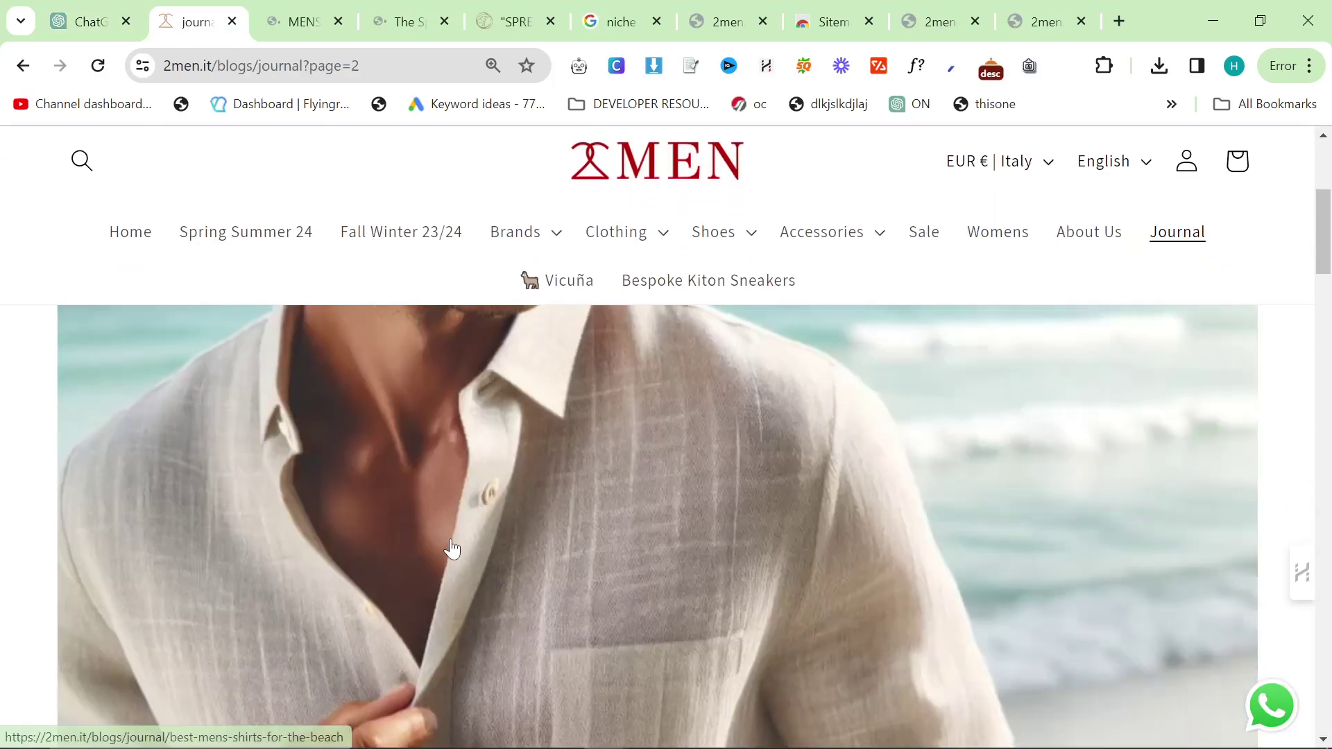
pyautogui.scroll(8, 694, 520)
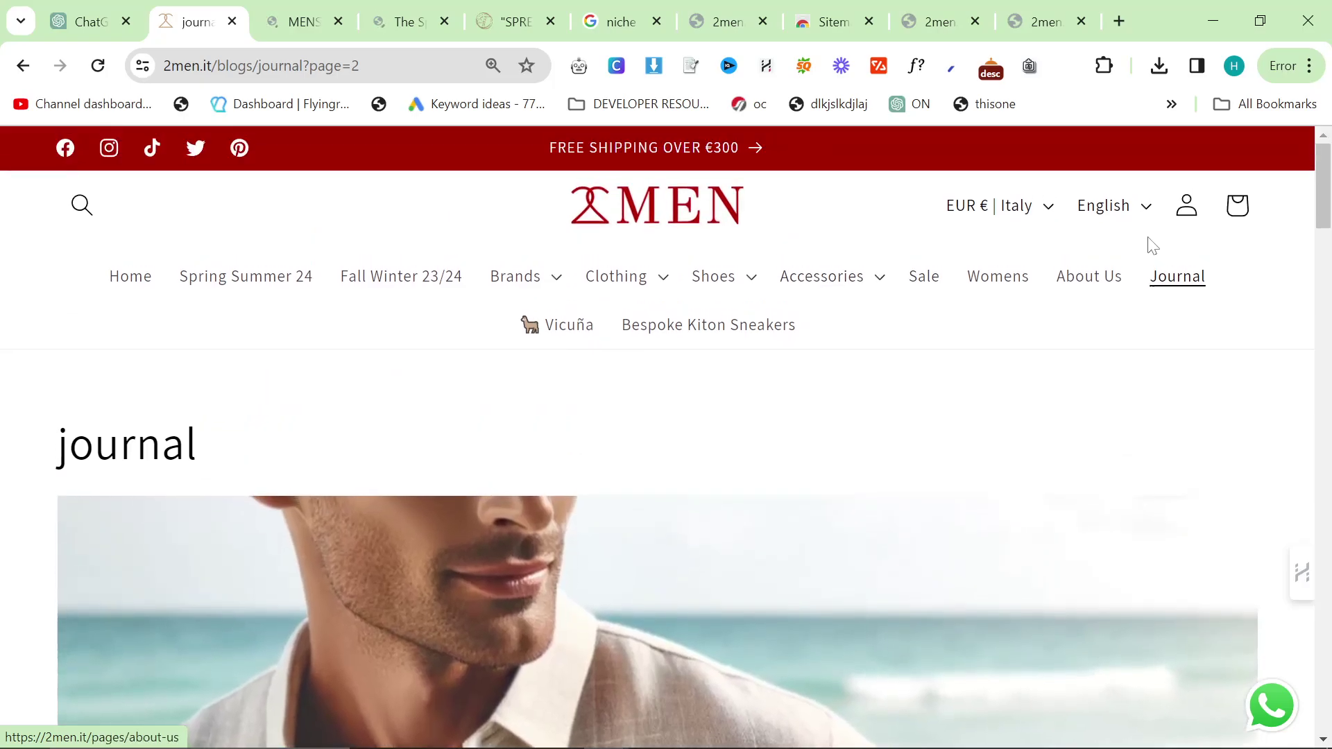
pyautogui.click(1184, 285)
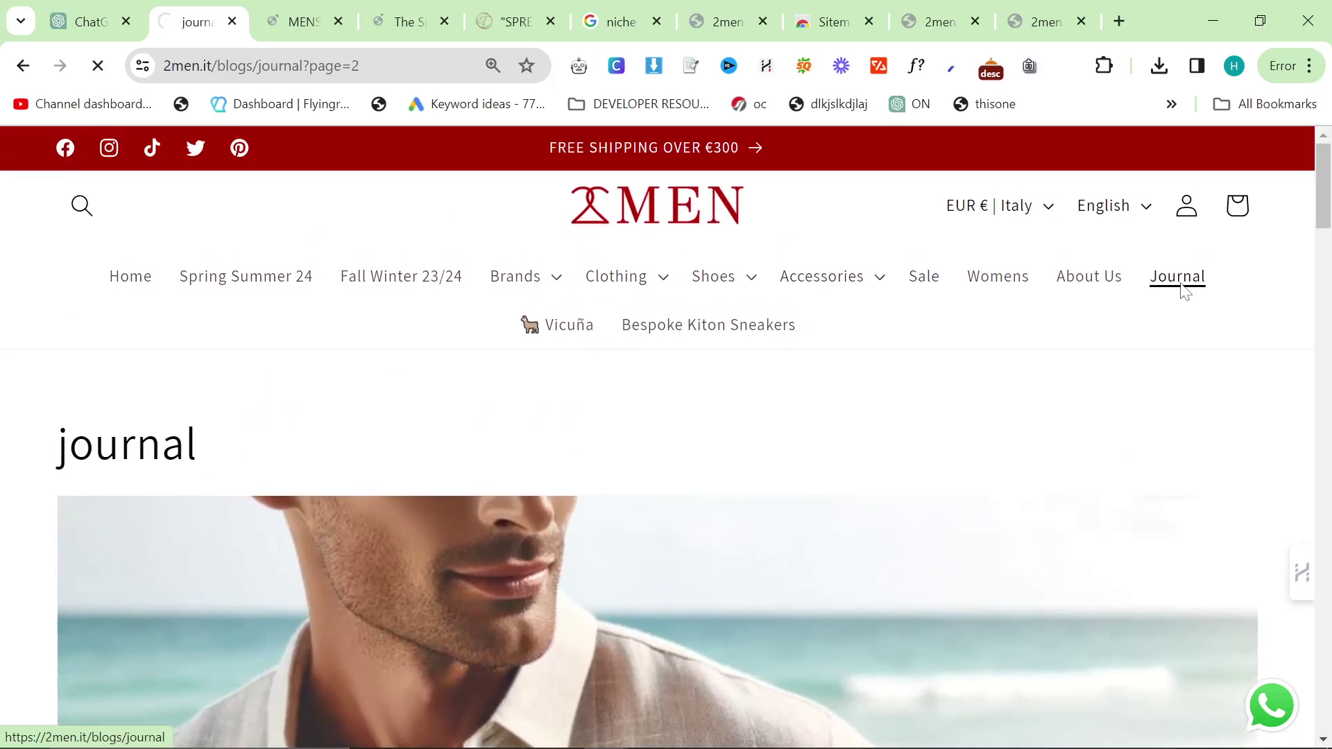
# Step: Return to the custom GPT chat, read the new list to suggestion 20 and go back over it towards the beginning
pyautogui.click(103, 19)
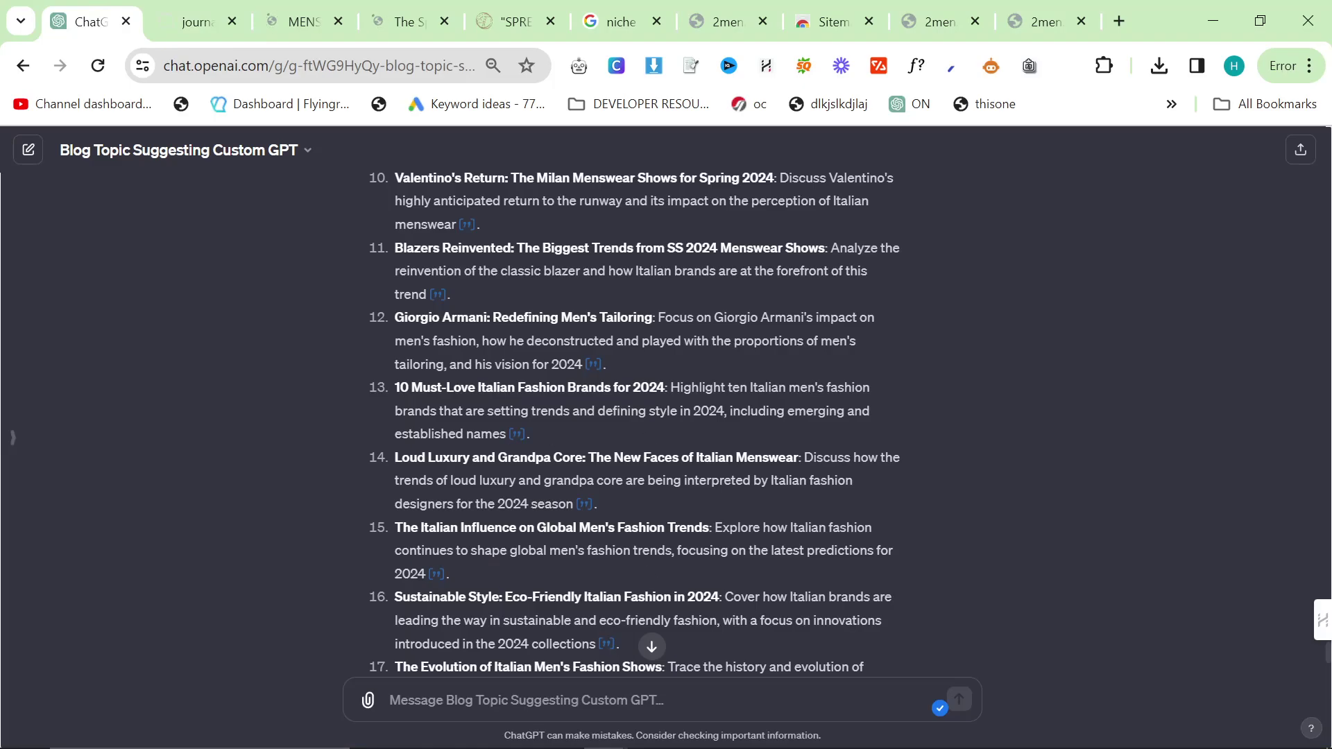
pyautogui.scroll(-5, 680, 583)
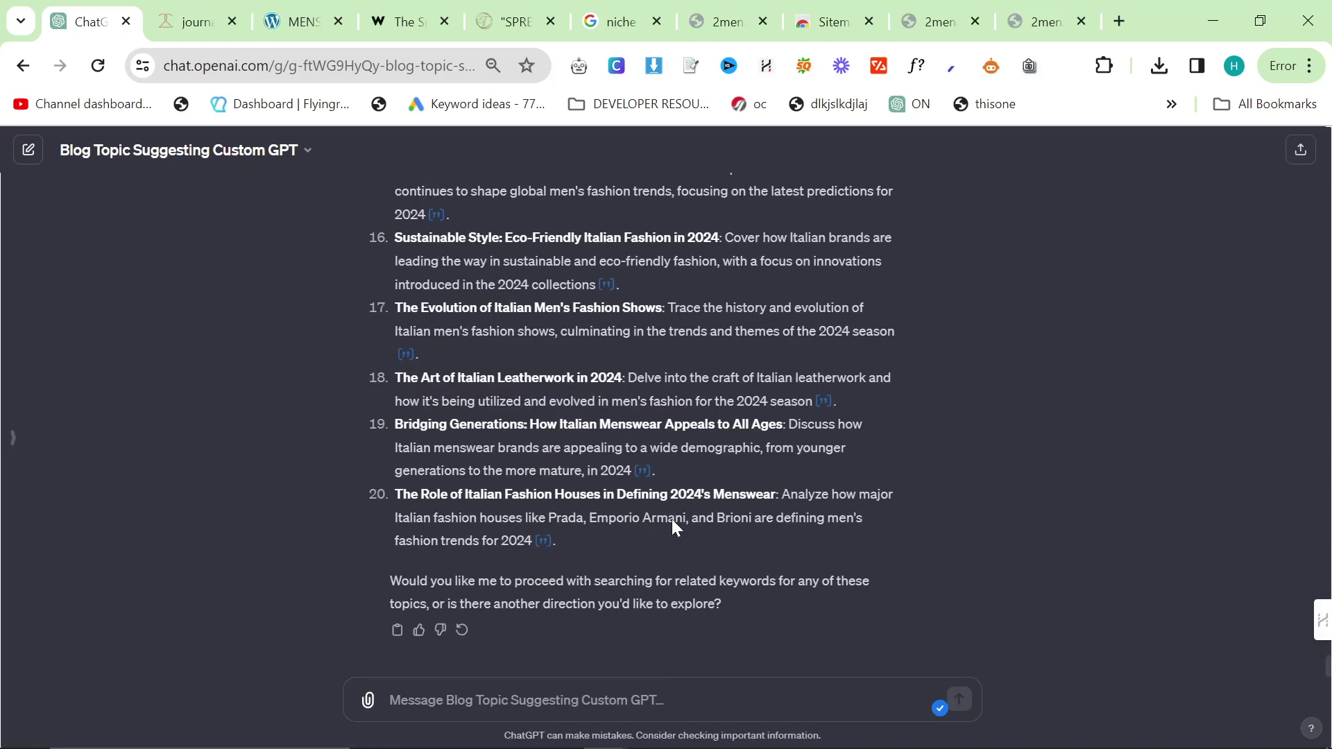
pyautogui.scroll(6, 902, 611)
pyautogui.scroll(10, 909, 616)
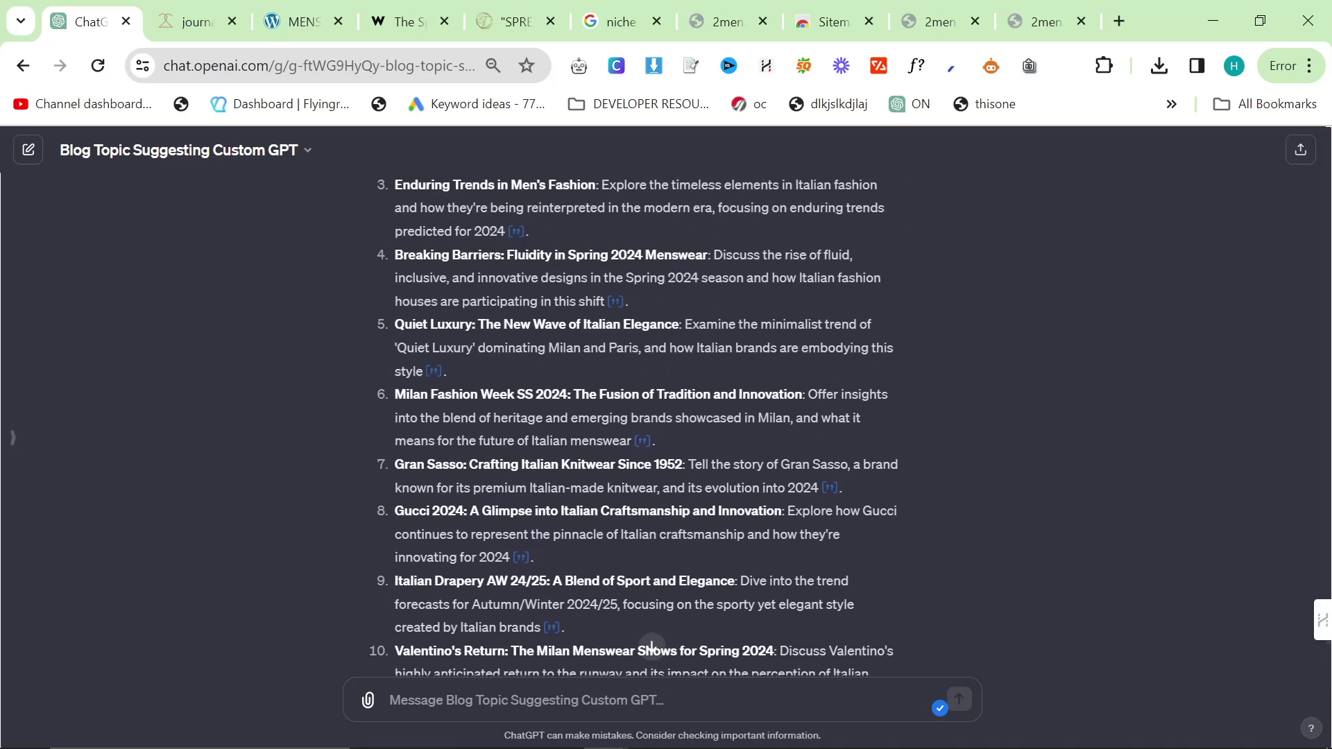
pyautogui.scroll(3, 644, 423)
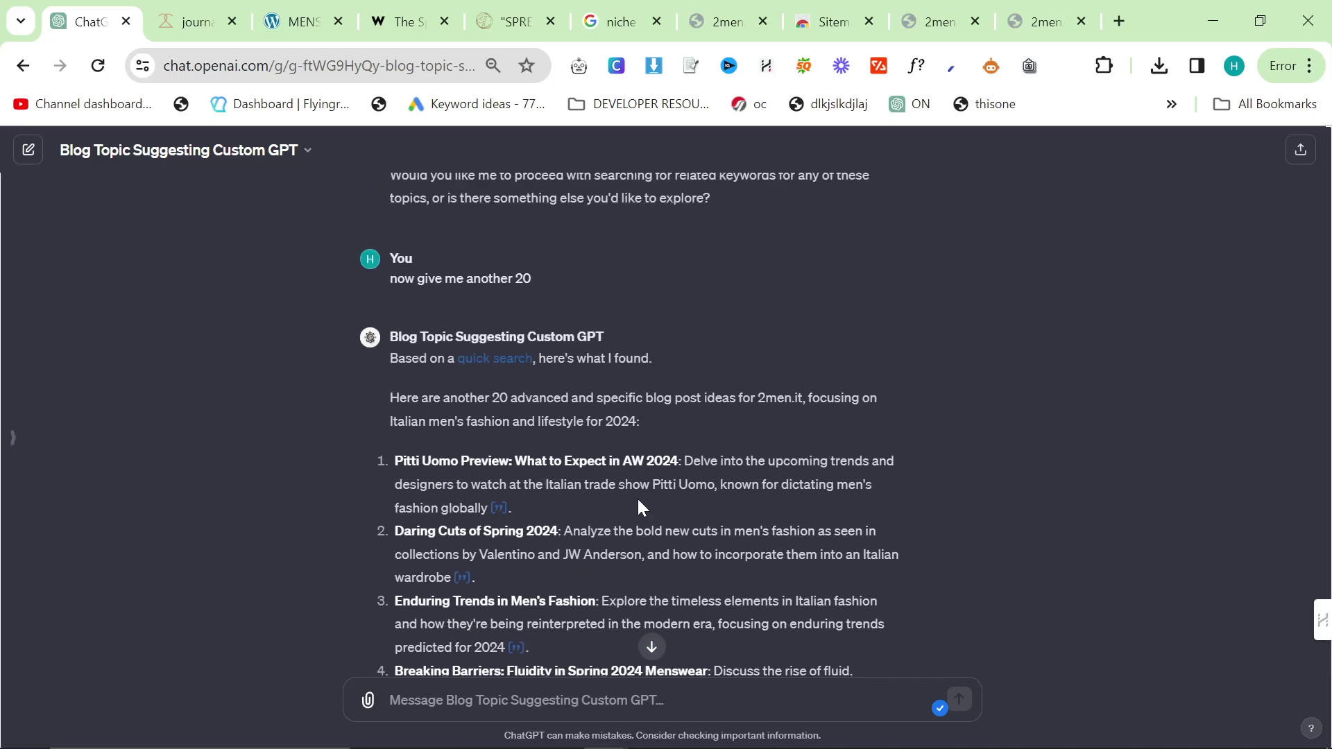
# Step: Look back through the earlier suggestions and the pasted 2men.it collection URLs, and return to the end of the latest reply
pyautogui.scroll(-2, 639, 501)
pyautogui.scroll(20, 649, 635)
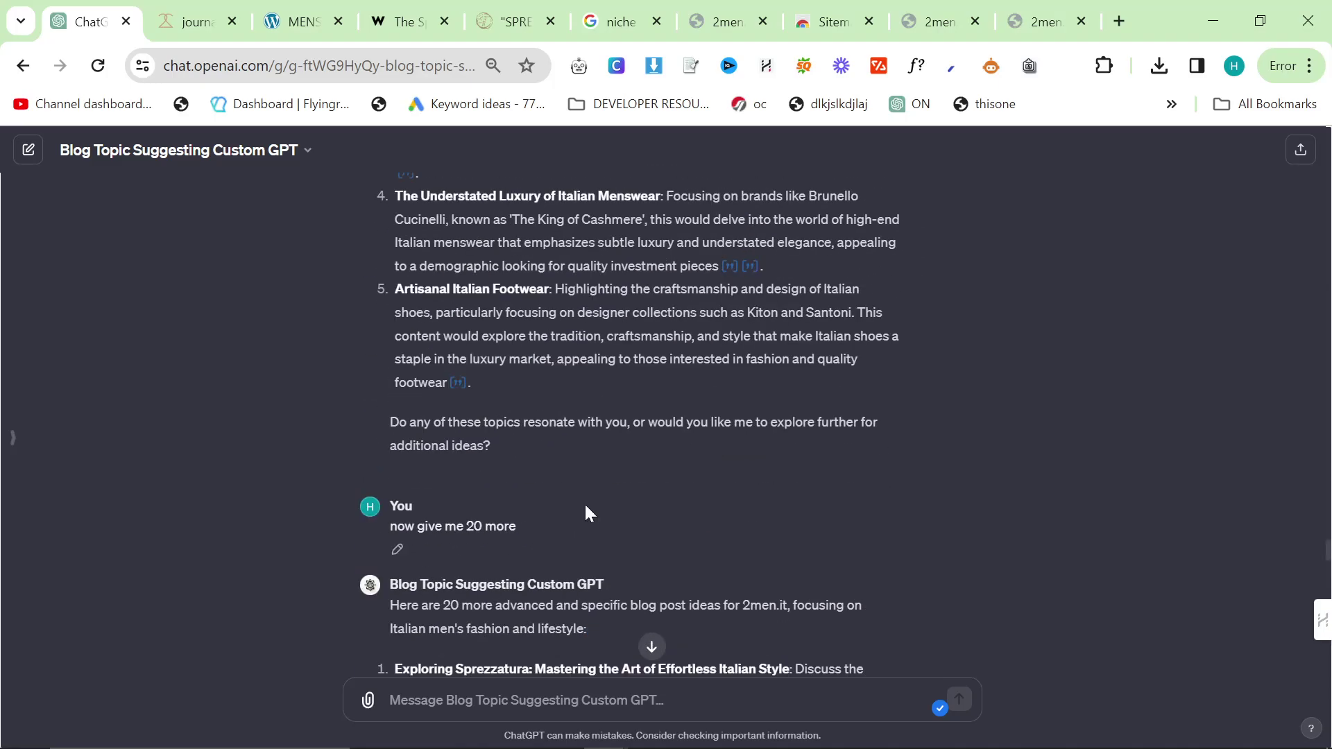
pyautogui.scroll(20, 603, 423)
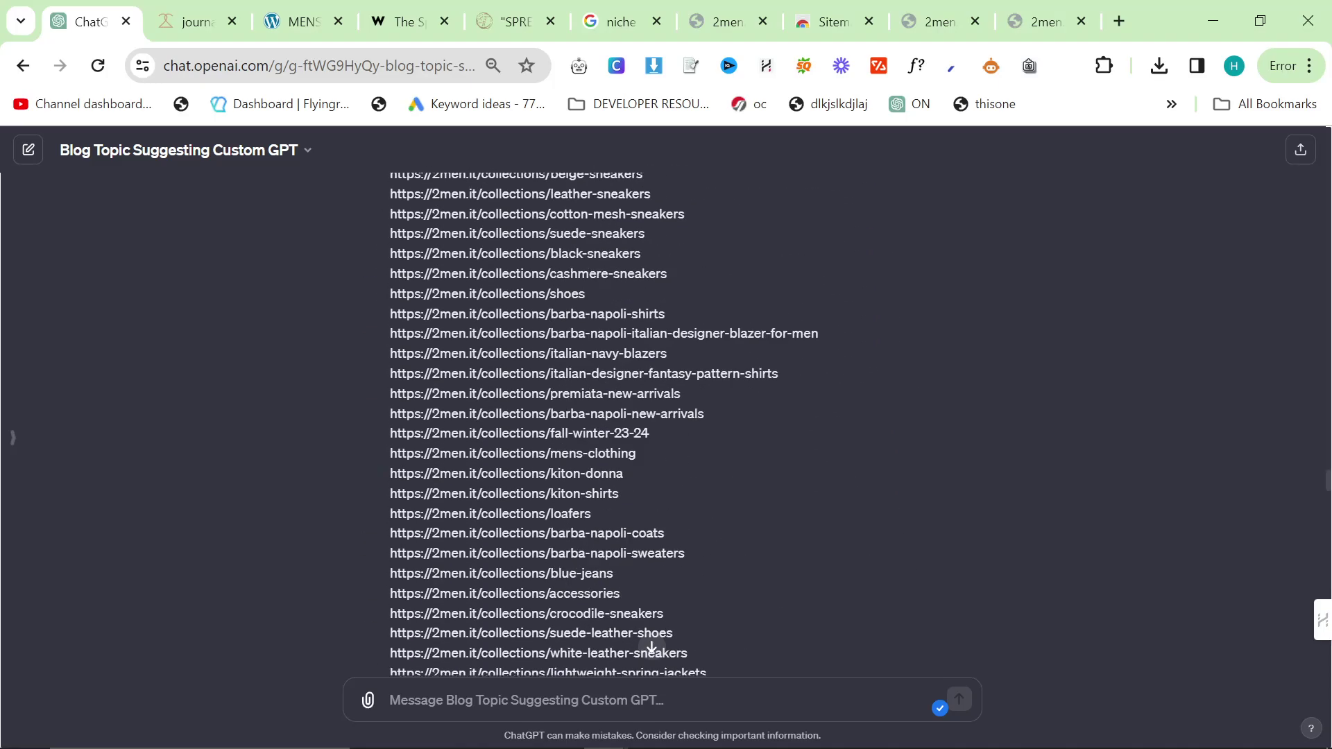
pyautogui.click(651, 647)
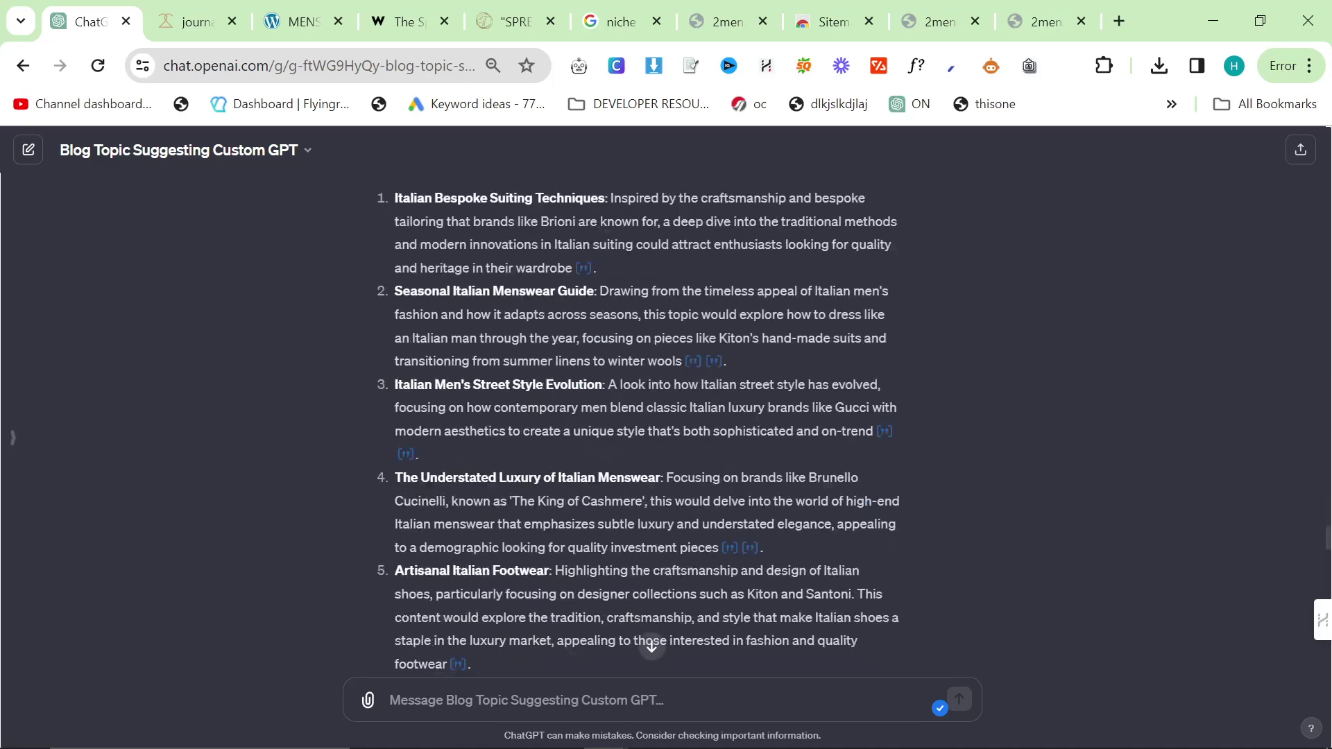
pyautogui.scroll(-20, 547, 480)
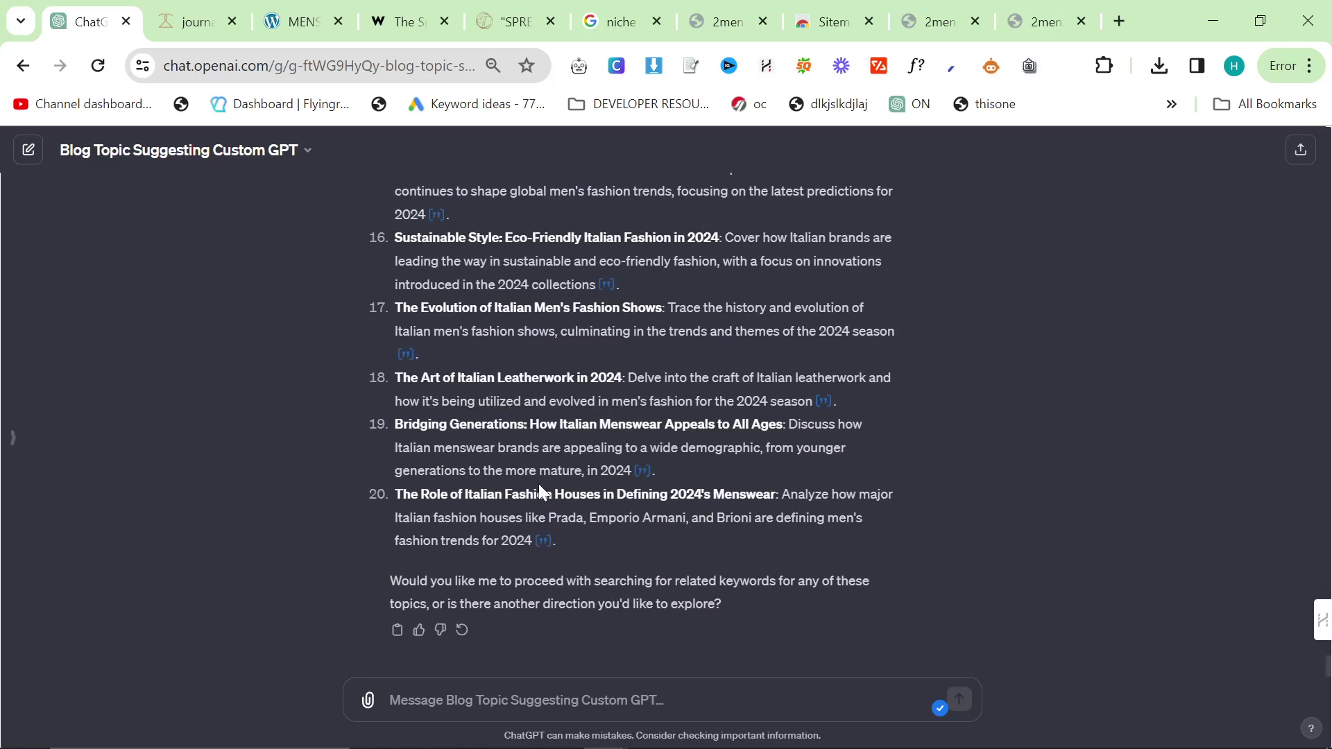